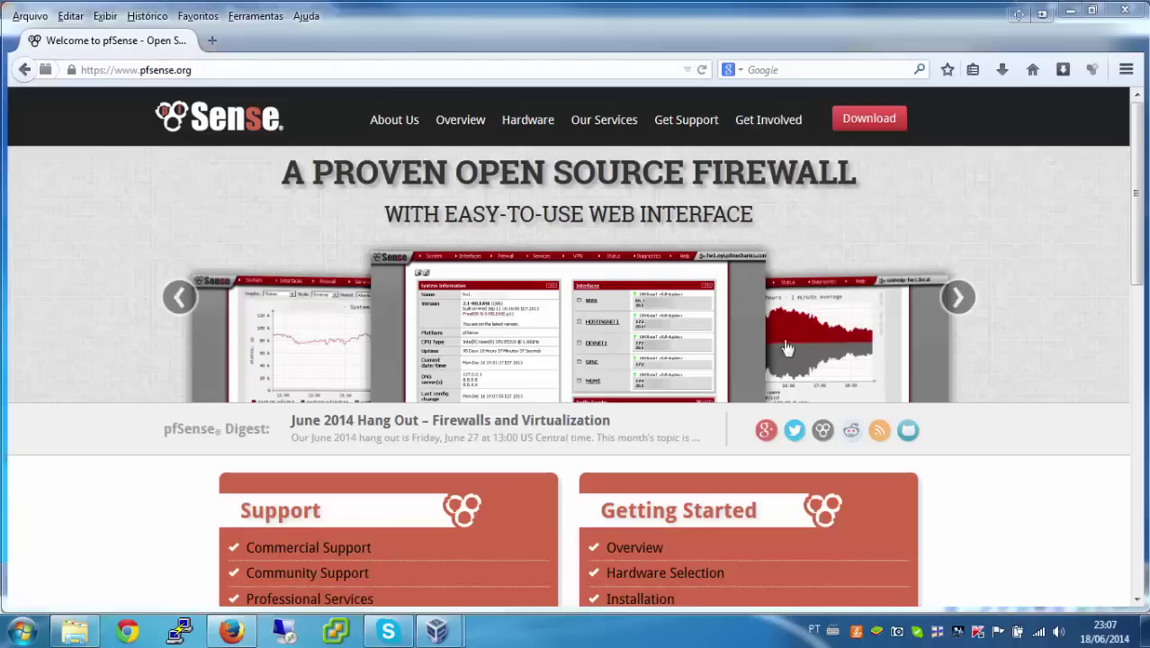
Step: Go to the pfSense Downloads page and scroll down to its New Installs section
{"action": "left_click", "coordinate": [872, 126]}
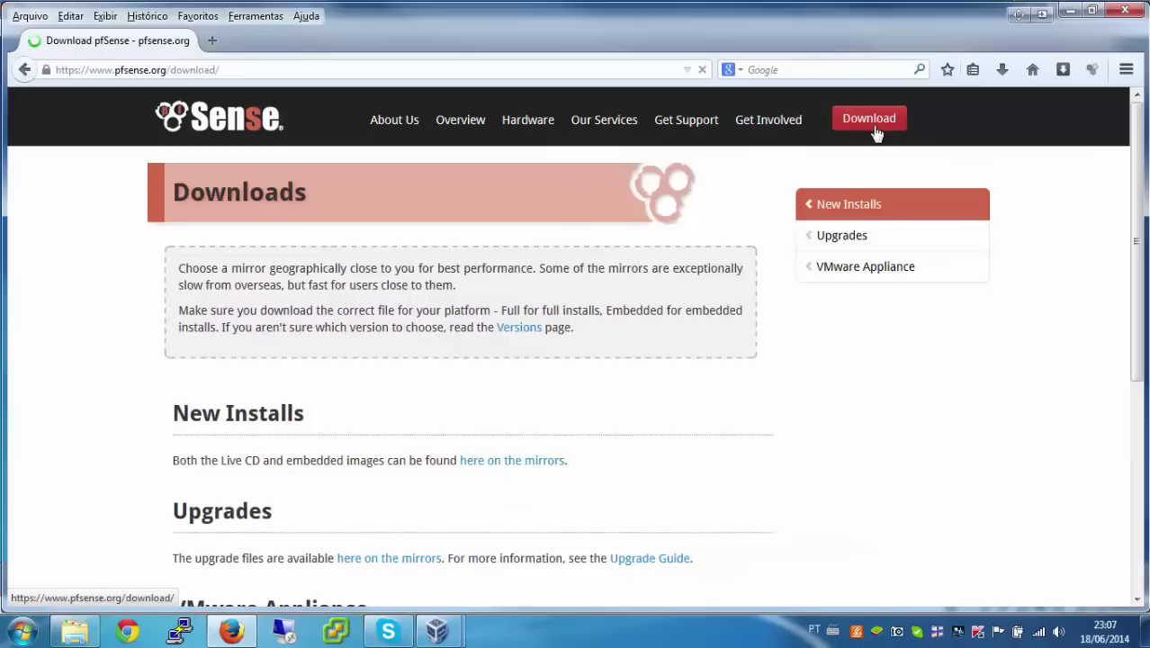
{"action": "scroll", "coordinate": [531, 248], "scroll_direction": "down", "scroll_amount": 2}
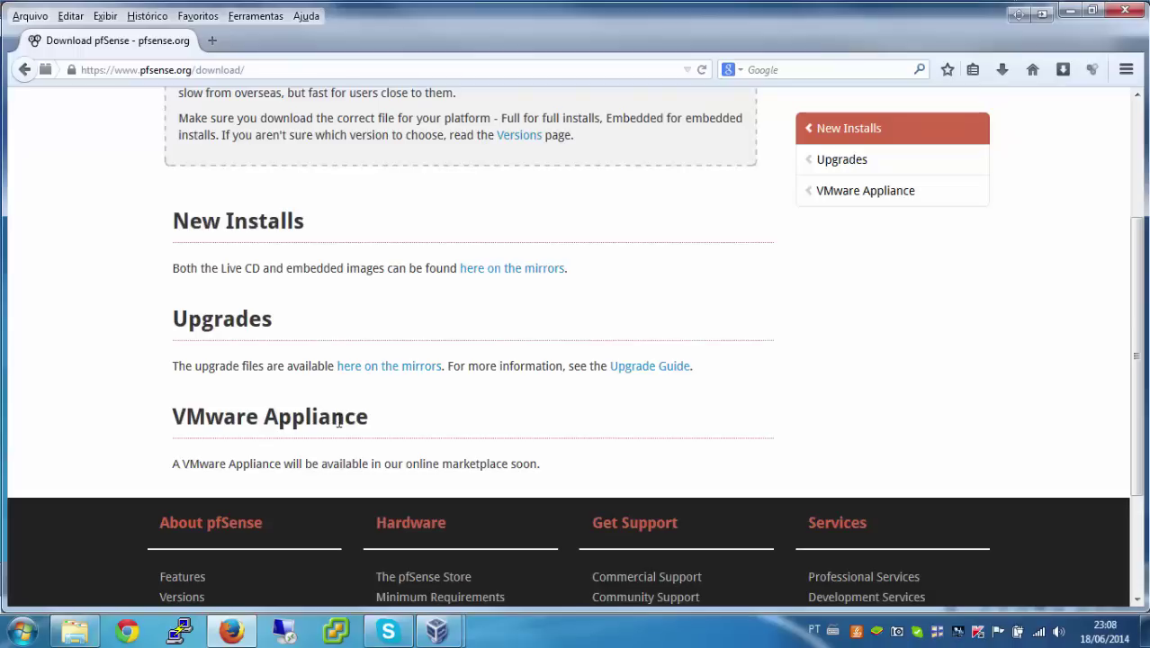
Step: On the mirrors page, pick i386 (32-bit) and Live CD with Installer, then scroll to the mirror list
{"action": "left_click", "coordinate": [527, 275]}
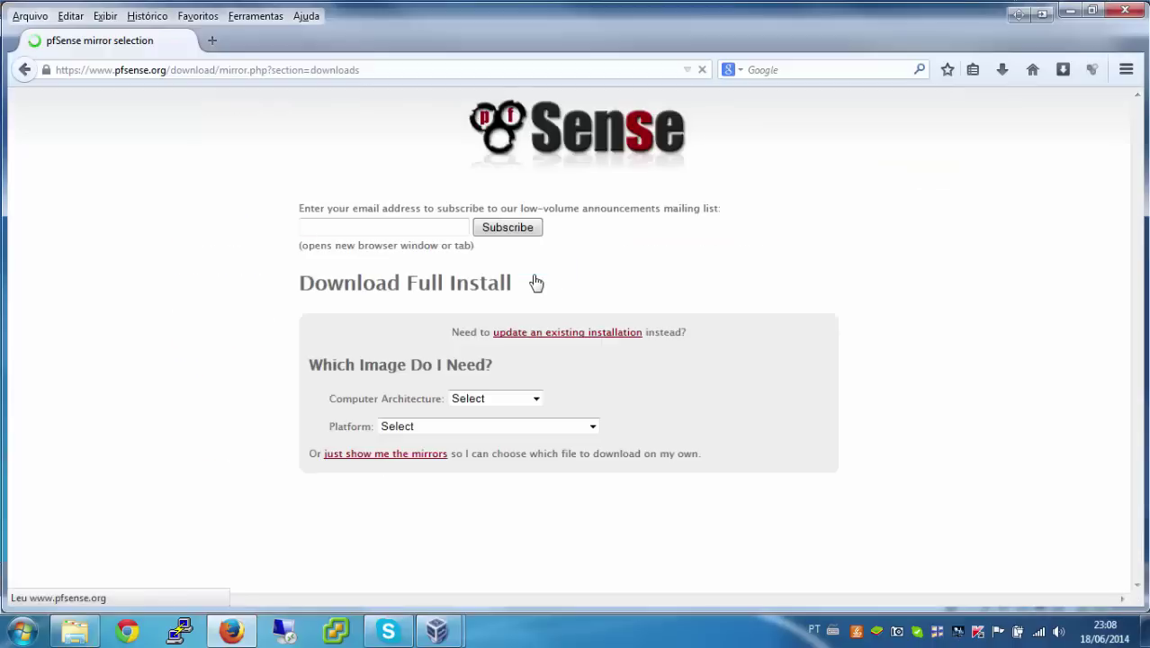
{"action": "left_click", "coordinate": [505, 401]}
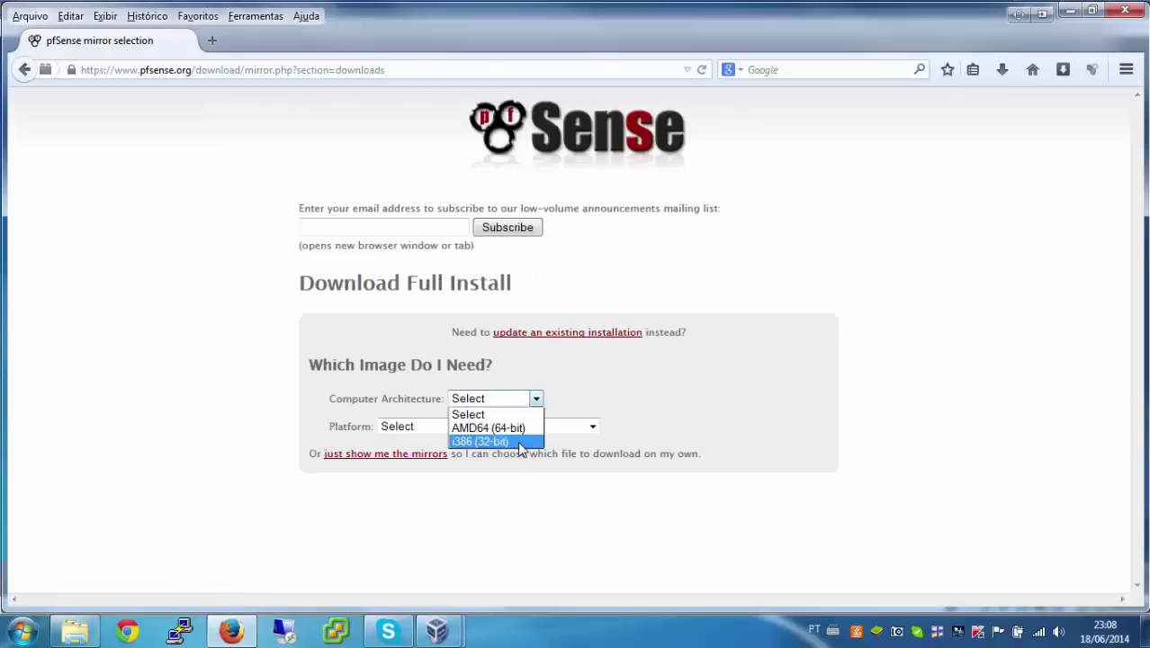
{"action": "left_click", "coordinate": [520, 441]}
{"action": "left_click", "coordinate": [479, 425]}
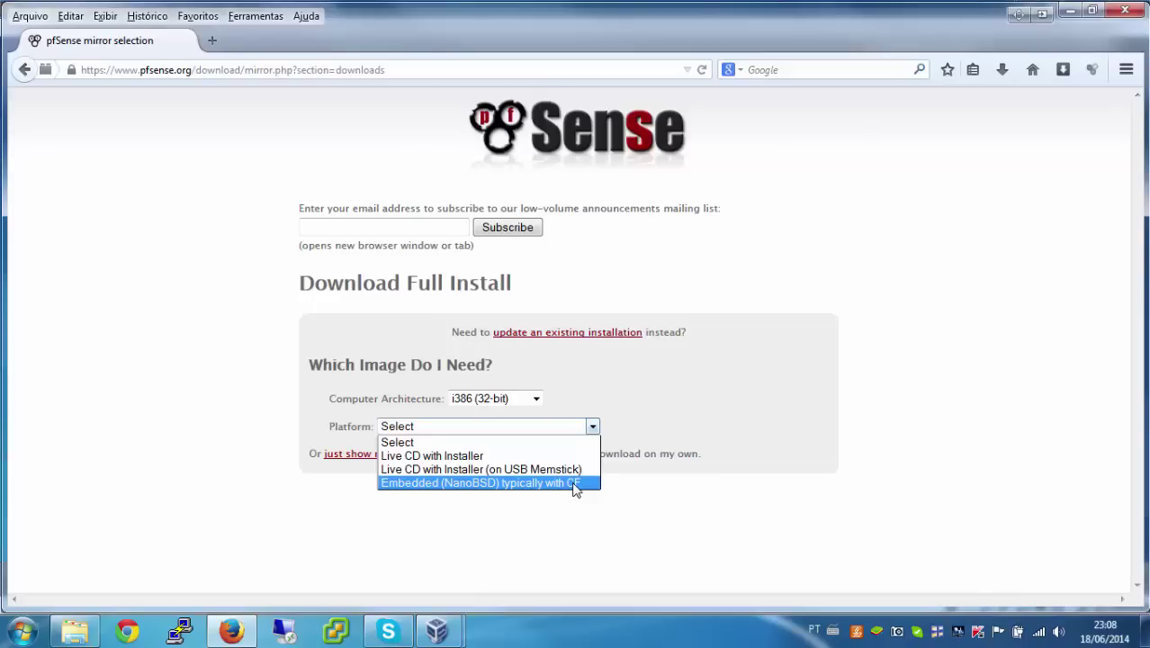
{"action": "left_click", "coordinate": [460, 459]}
{"action": "scroll", "coordinate": [504, 450], "scroll_direction": "down", "scroll_amount": 3}
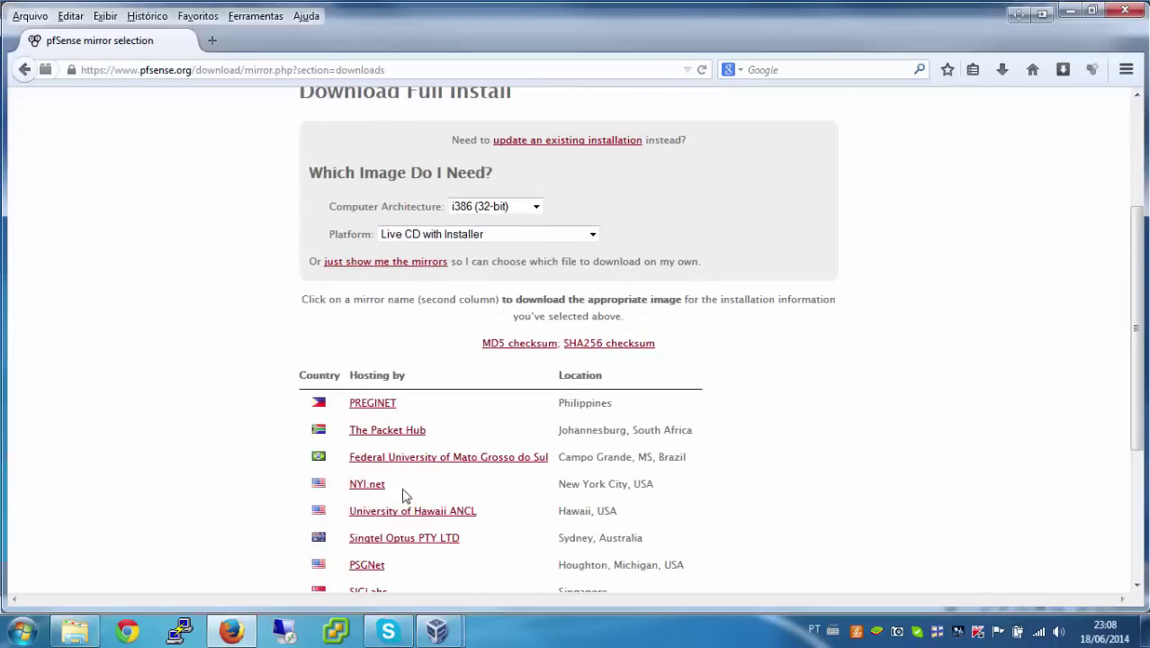
{"action": "left_click", "coordinate": [445, 459]}
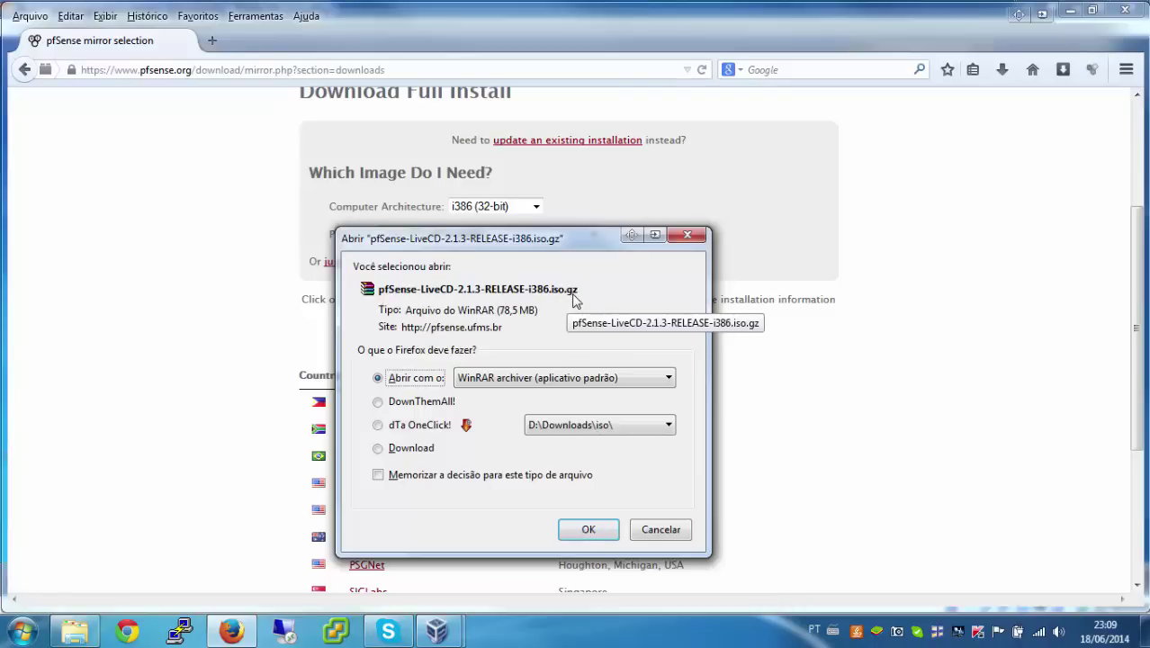
{"action": "left_click", "coordinate": [673, 532]}
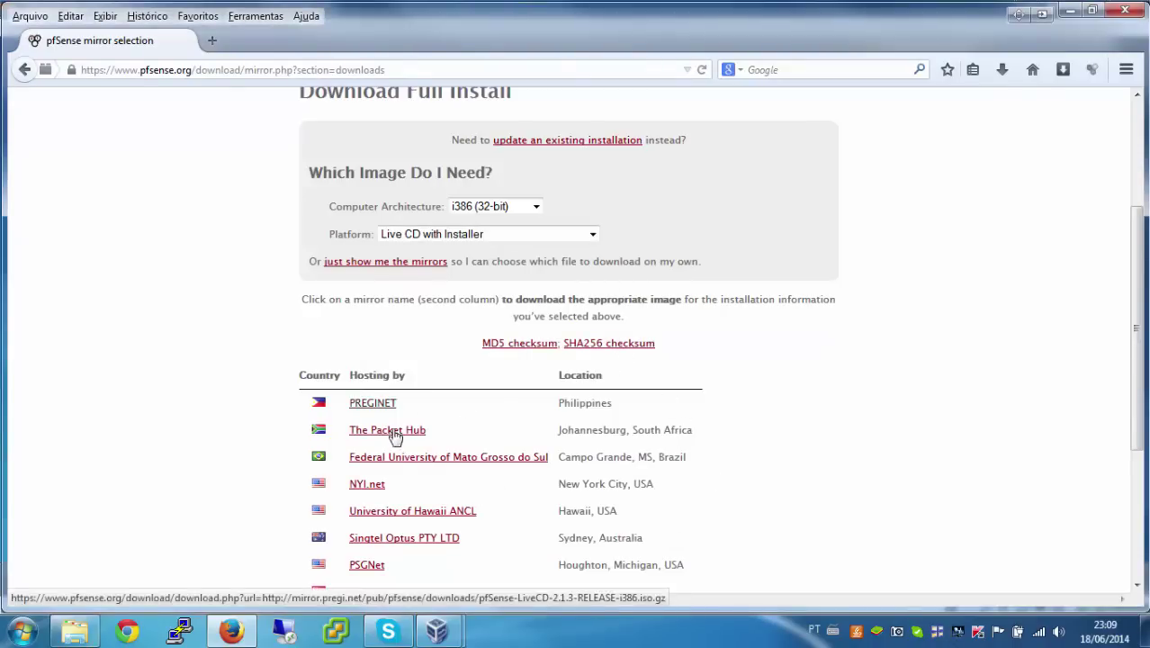
{"action": "left_click", "coordinate": [402, 459]}
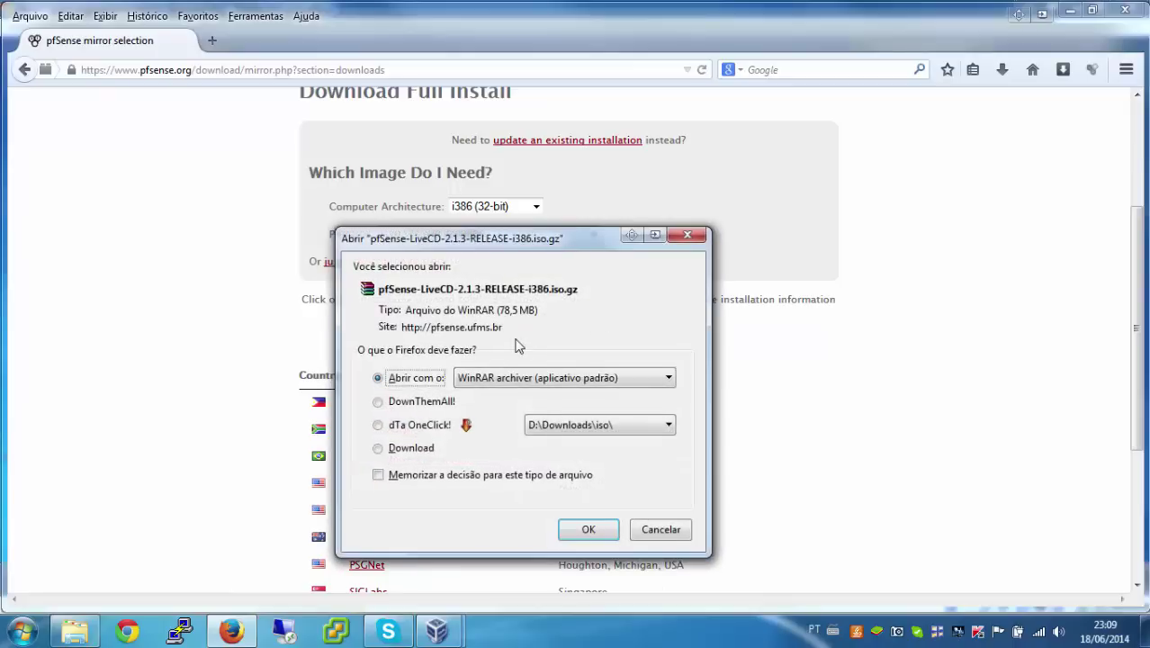
{"action": "left_click", "coordinate": [668, 533]}
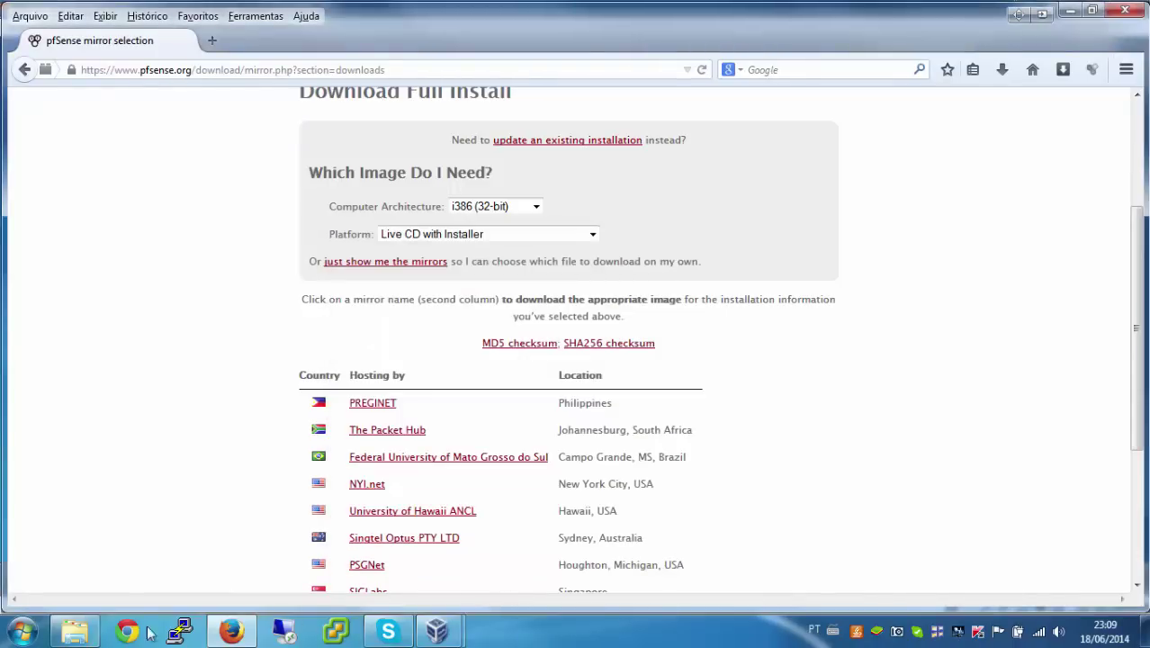
{"action": "left_click", "coordinate": [77, 631]}
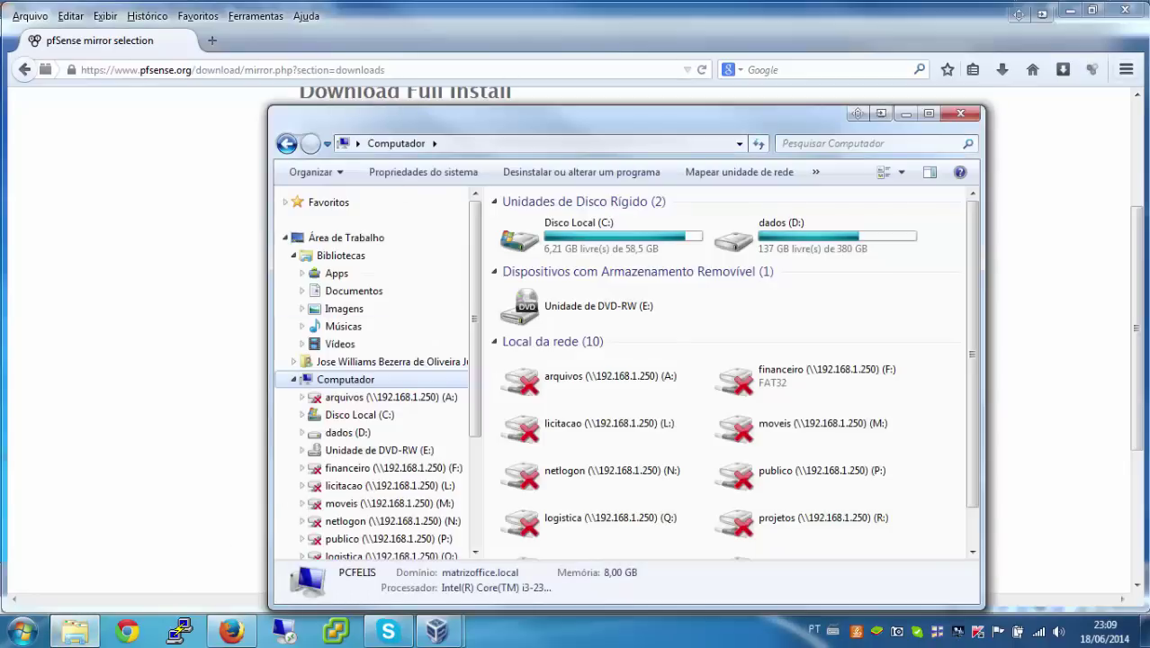
{"action": "double_click", "coordinate": [770, 243]}
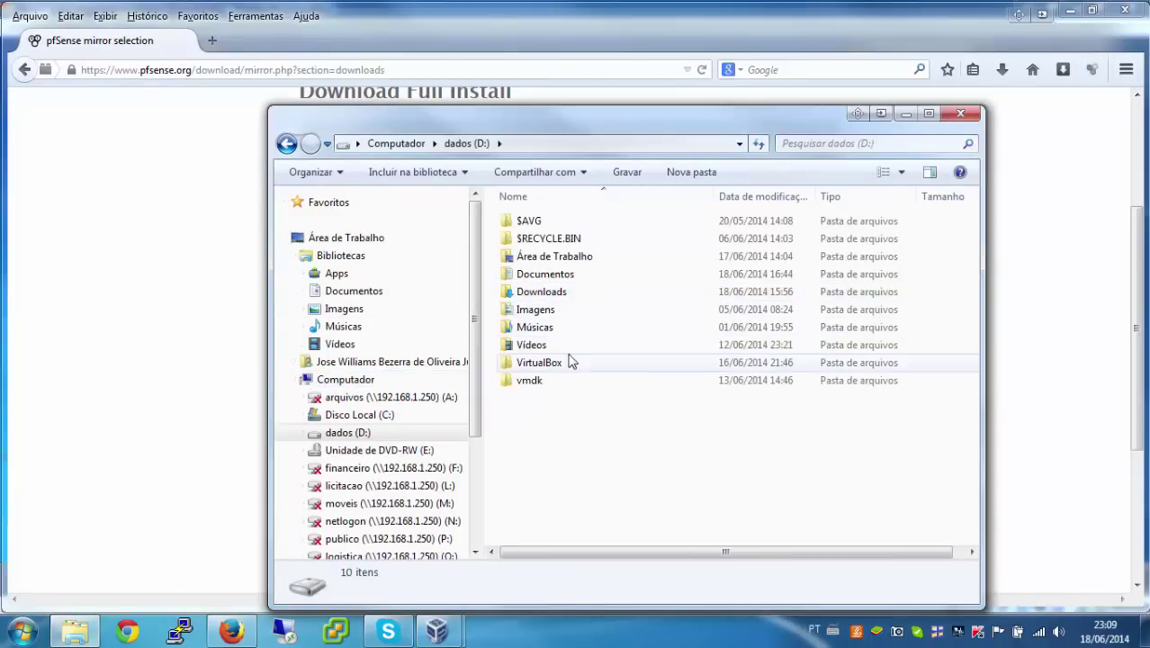
{"action": "double_click", "coordinate": [531, 292]}
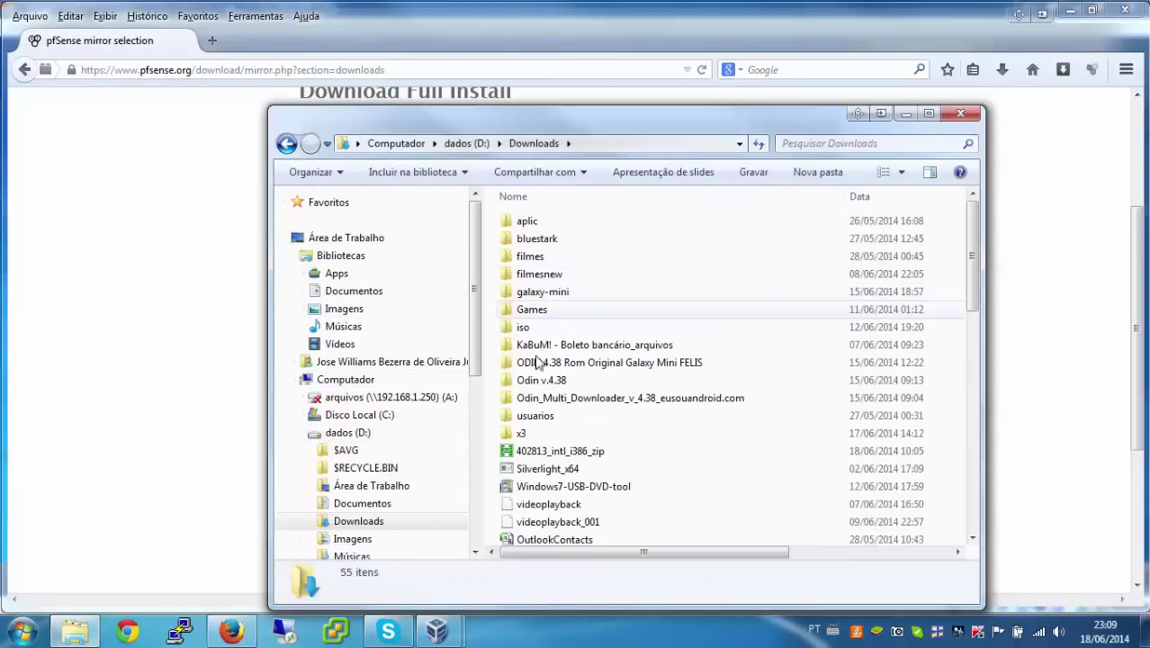
{"action": "double_click", "coordinate": [526, 328]}
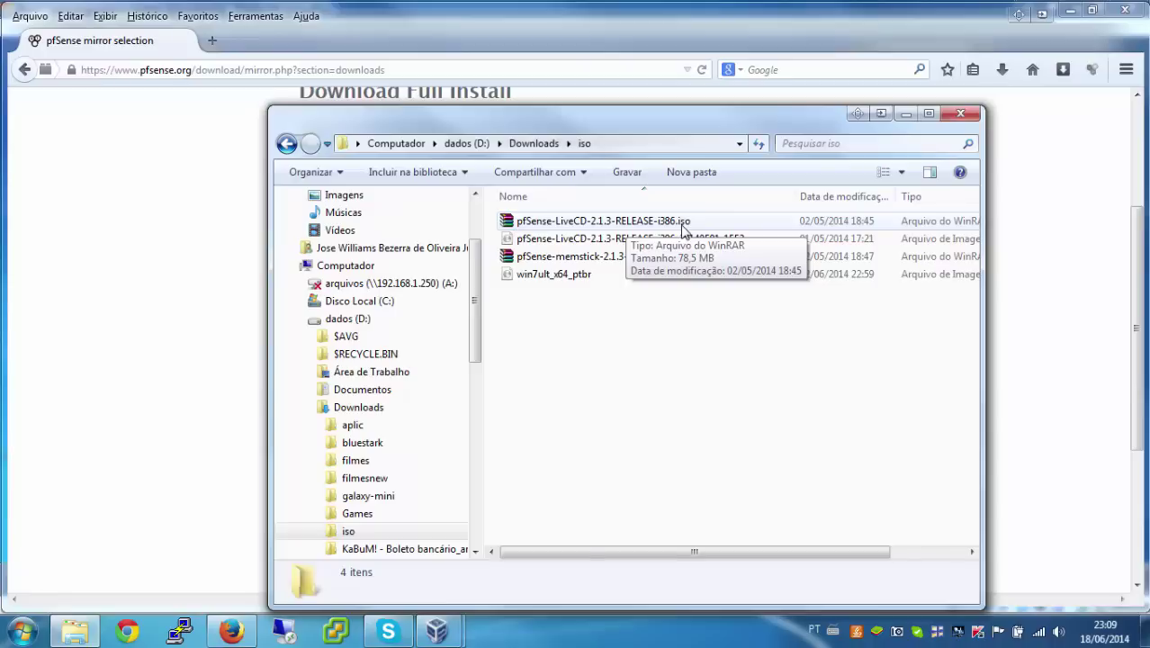
{"action": "right_click", "coordinate": [681, 225]}
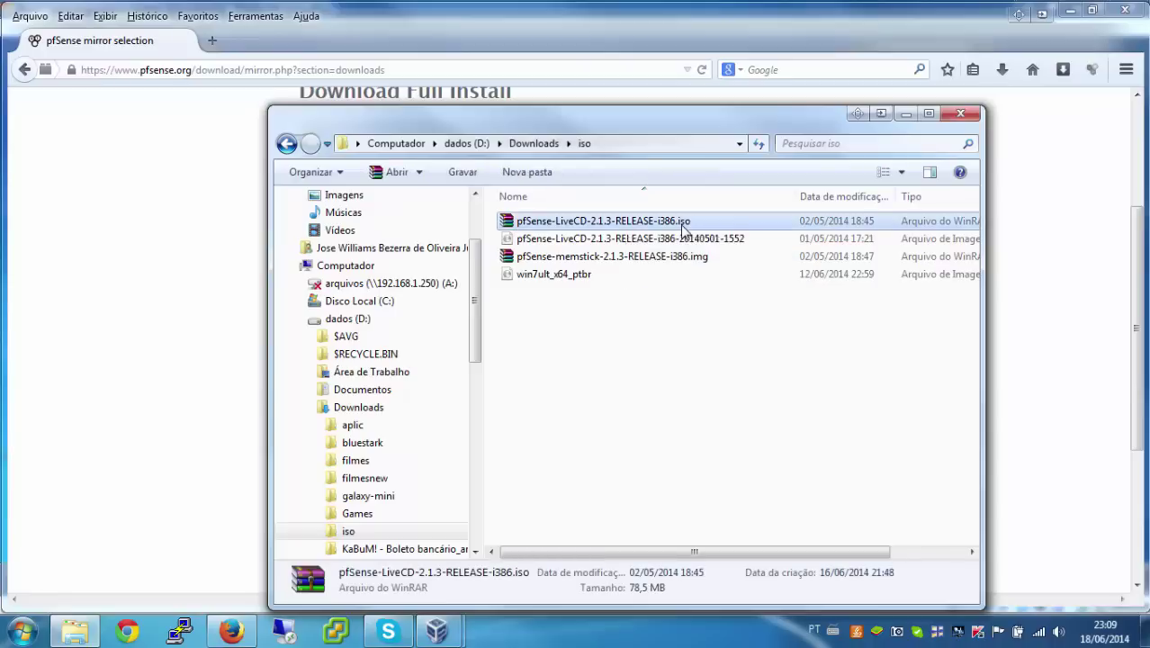
{"action": "left_click", "coordinate": [732, 275]}
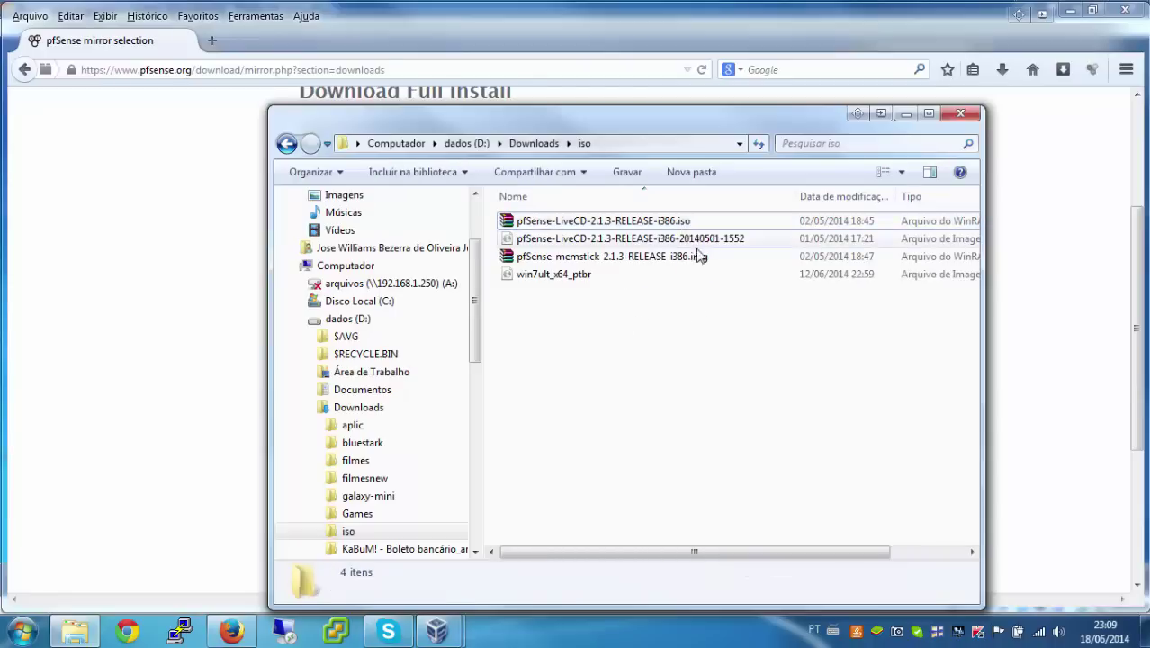
{"action": "left_click", "coordinate": [693, 241]}
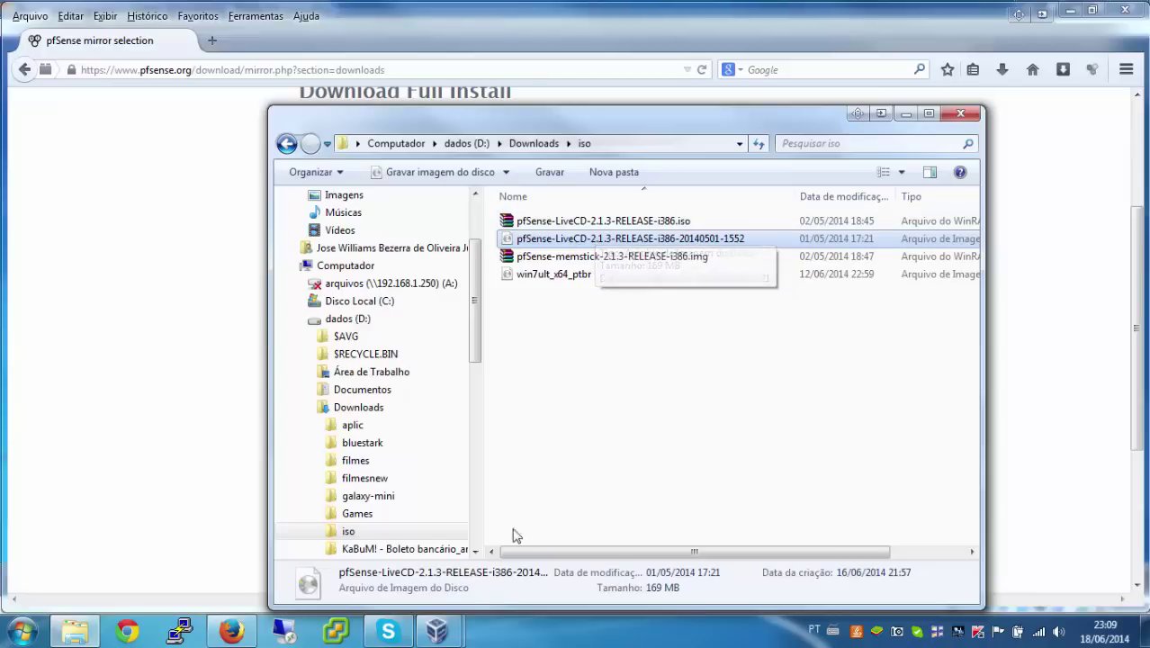
Step: Switch from the Rwin7 window to the VirtualBox Gerenciador window using the taskbar previews
{"action": "mouse_move", "coordinate": [447, 641]}
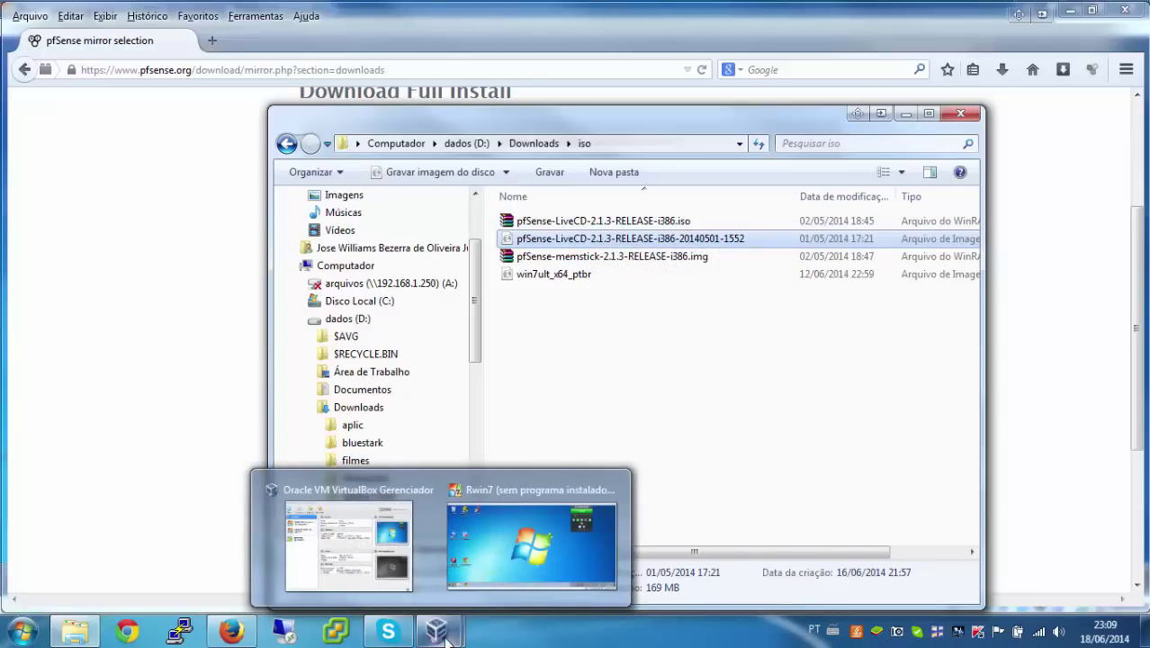
{"action": "left_click", "coordinate": [531, 546]}
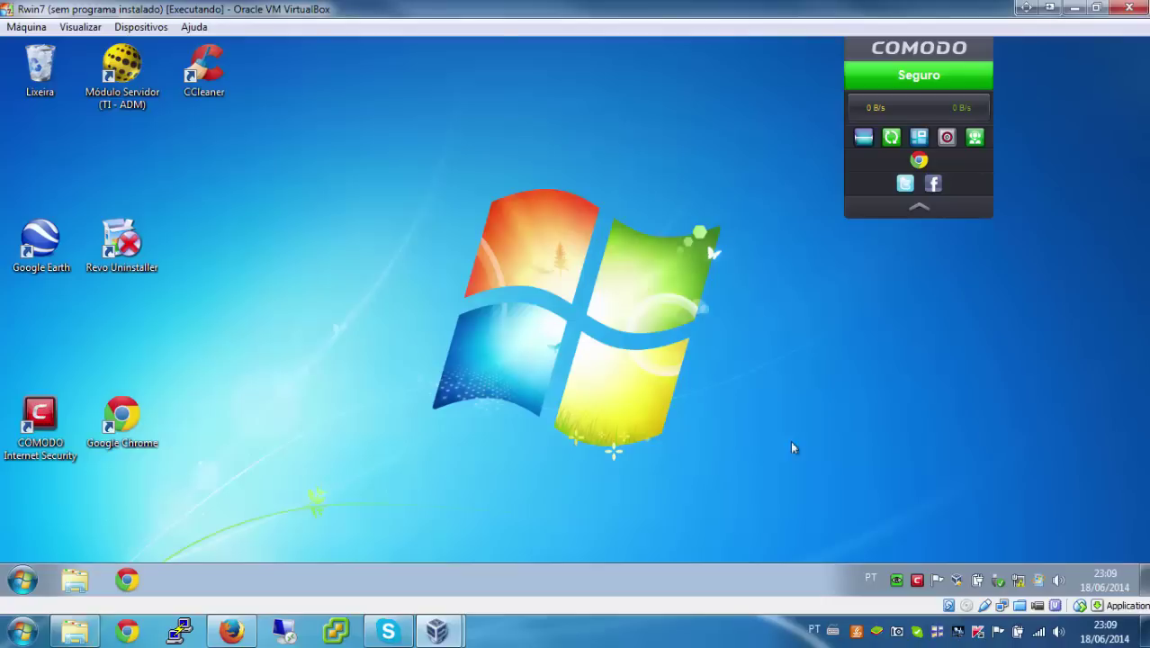
{"action": "left_click", "coordinate": [437, 630]}
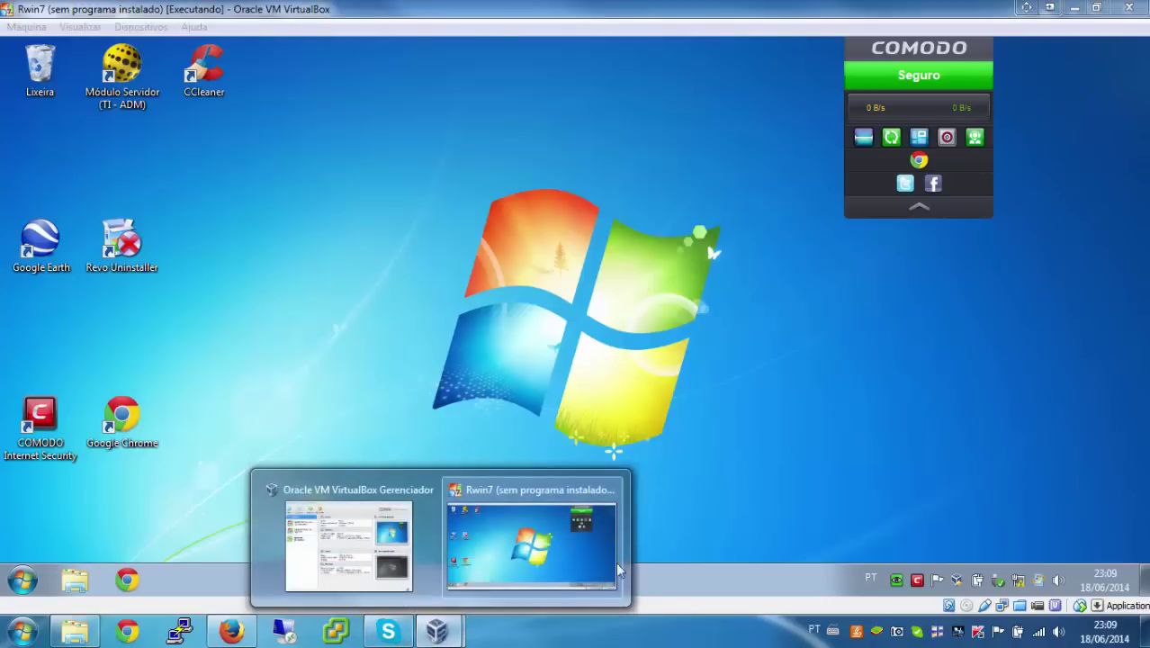
{"action": "left_click", "coordinate": [369, 540]}
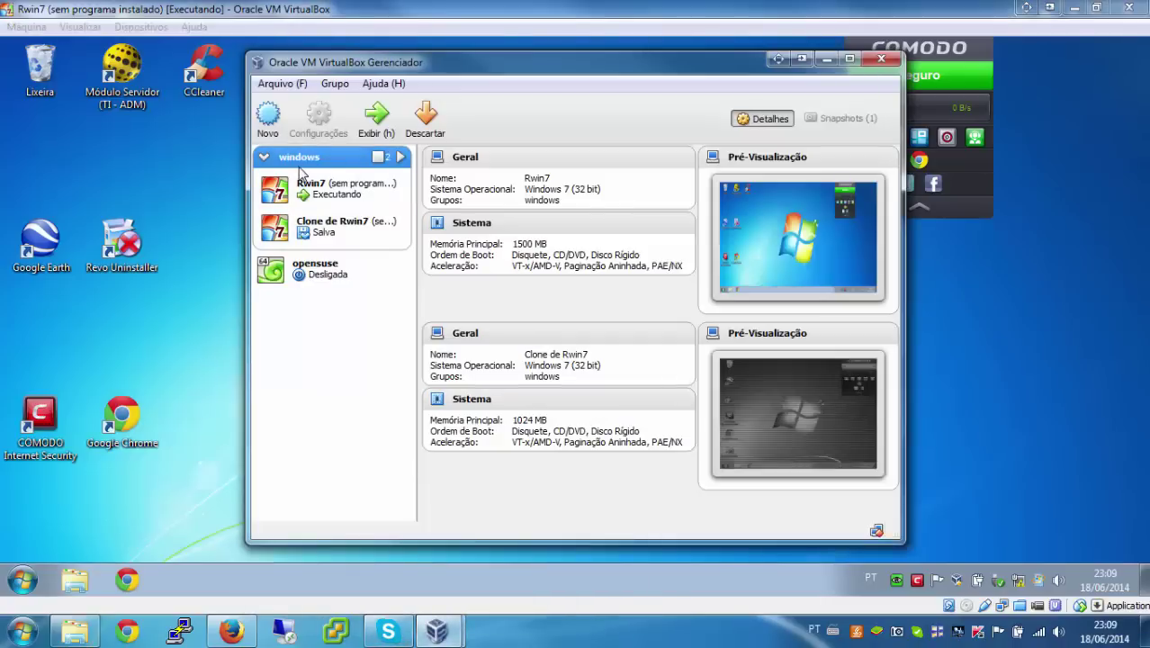
Step: Start a new VM named pfsense with type BSD and version FreeBSD (32 bit)
{"action": "left_click", "coordinate": [267, 115]}
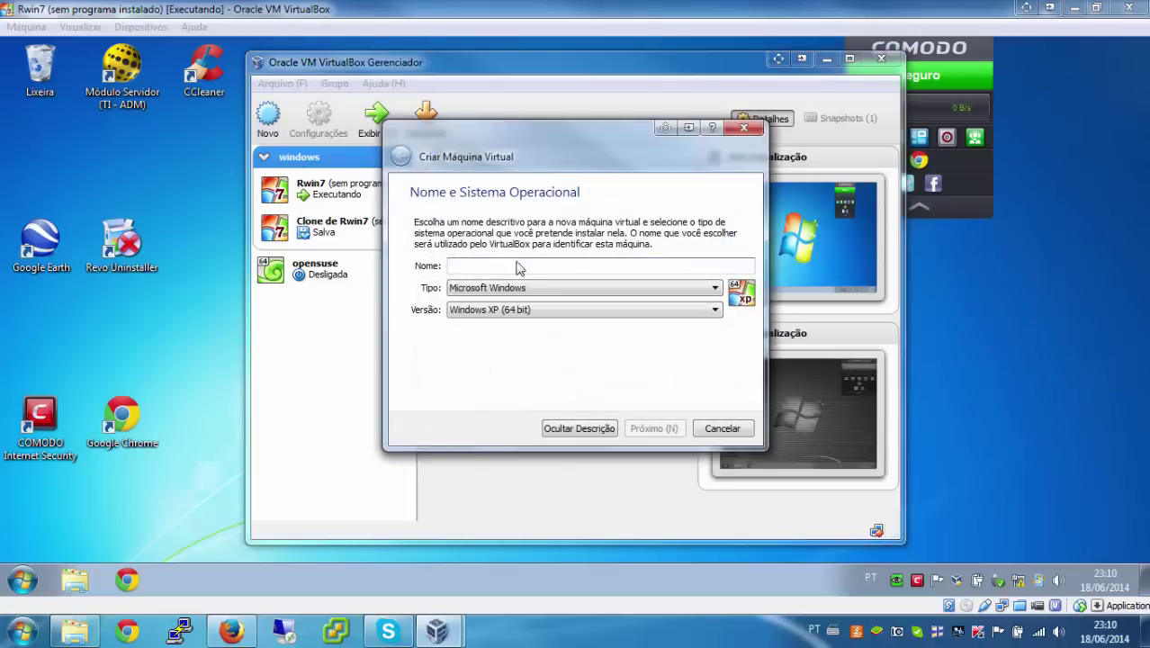
{"action": "type", "text": "p"}
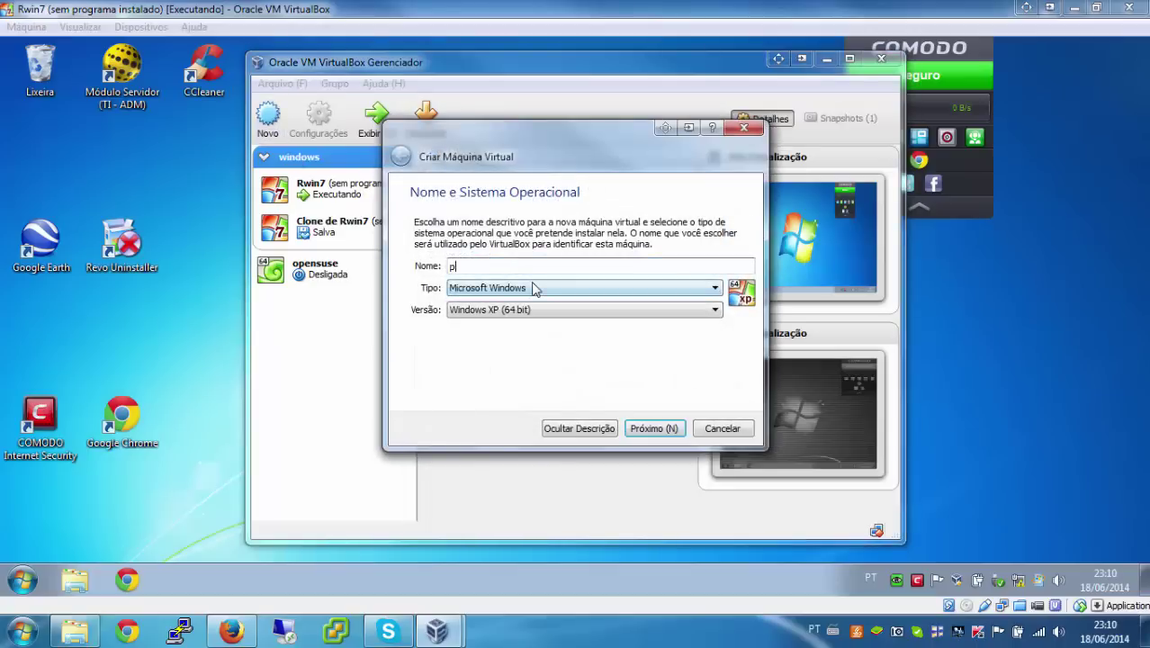
{"action": "type", "text": "fsense"}
{"action": "left_click", "coordinate": [558, 290]}
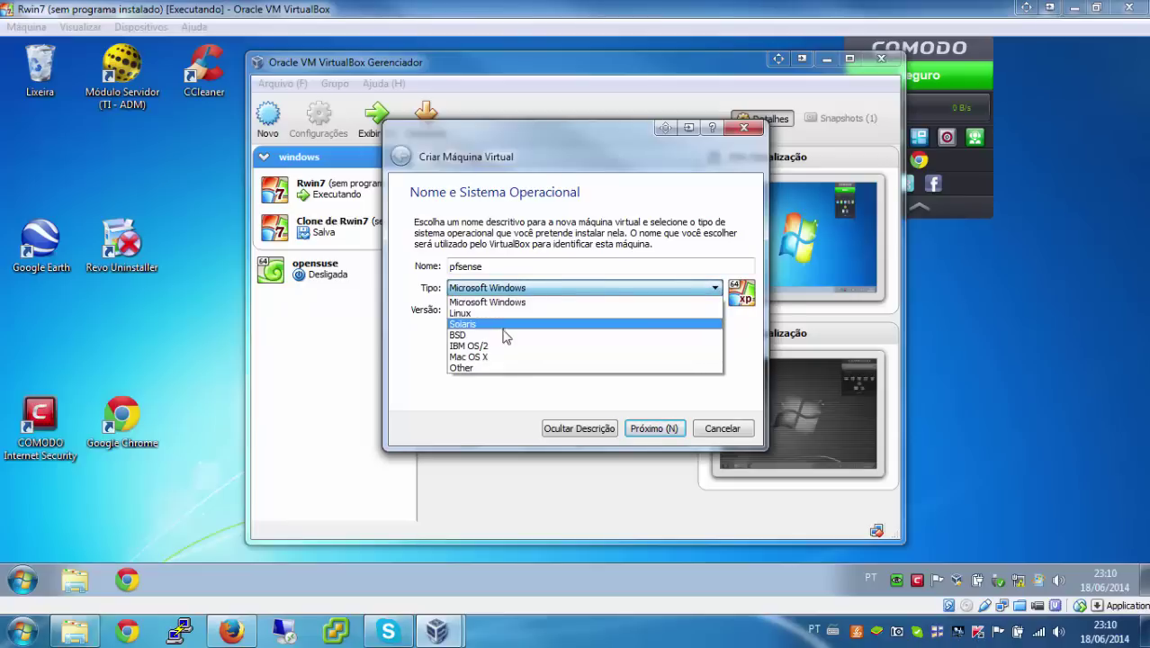
{"action": "left_click", "coordinate": [504, 335]}
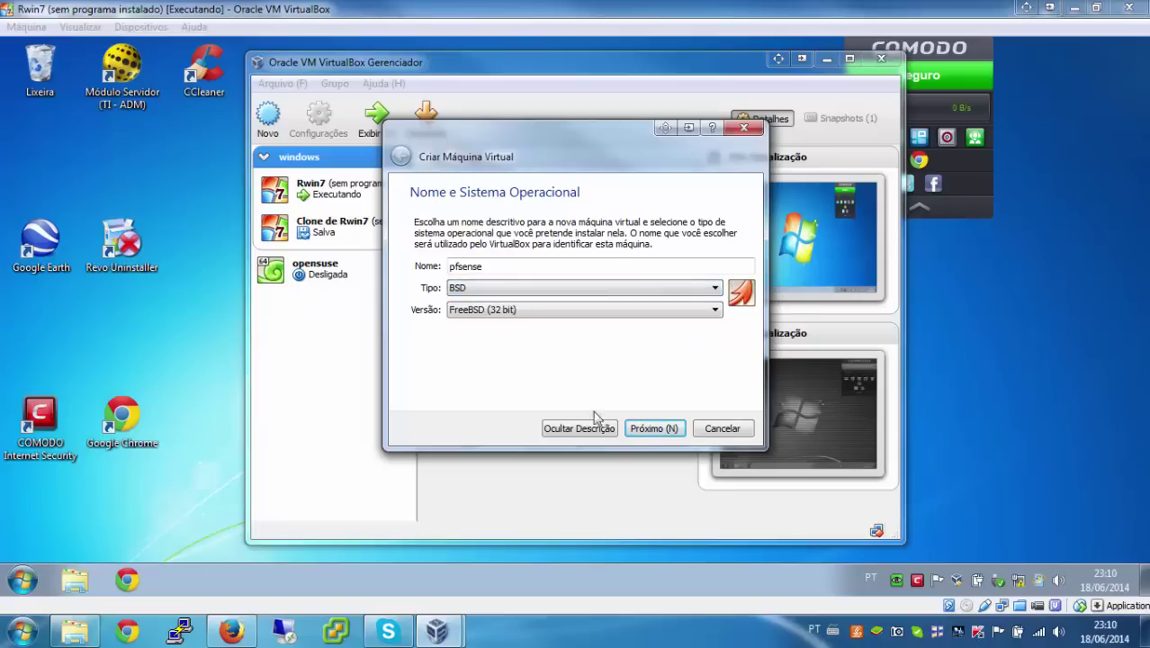
Step: Set the memory to 256 MB and choose to create a virtual hard disk now
{"action": "left_click", "coordinate": [641, 428]}
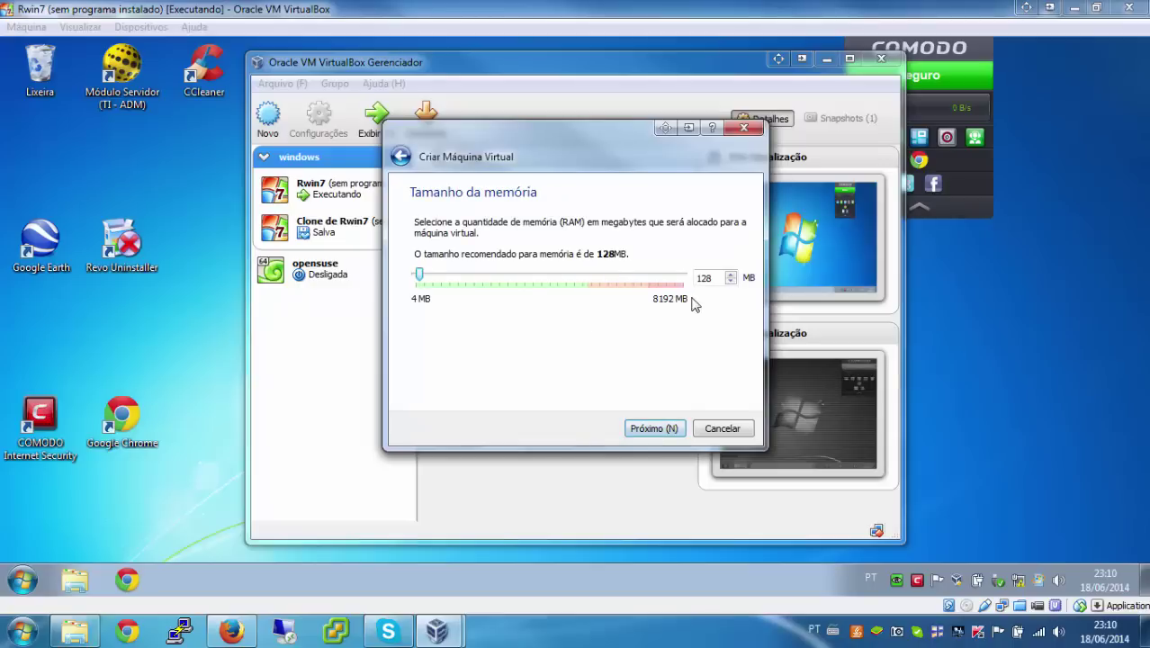
{"action": "double_click", "coordinate": [702, 278]}
{"action": "type", "text": "256"}
{"action": "left_click", "coordinate": [660, 430]}
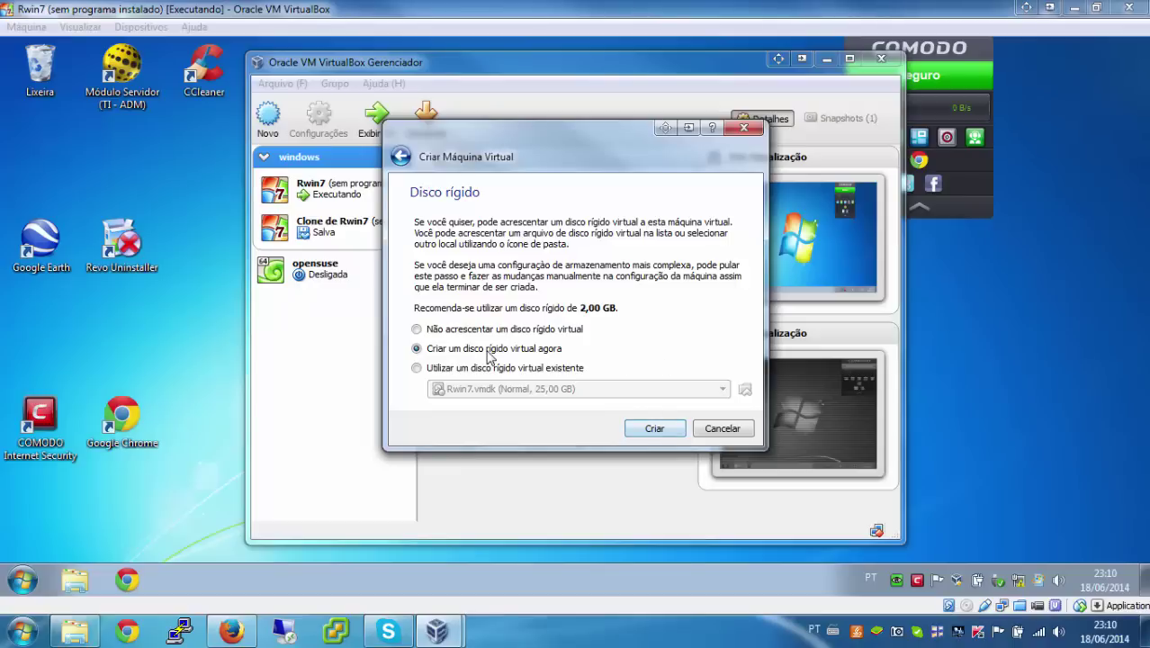
{"action": "left_click", "coordinate": [649, 428]}
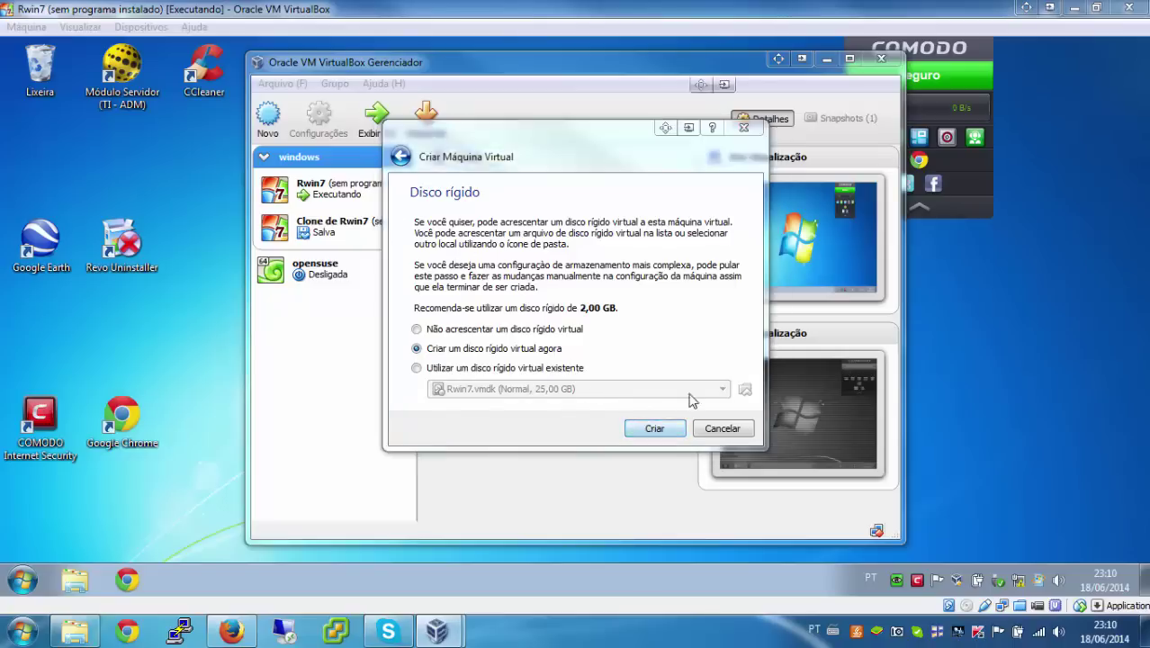
Step: Create a dynamically allocated 6,00 GB VMDK disk and finish creating the machine
{"action": "left_click", "coordinate": [431, 232]}
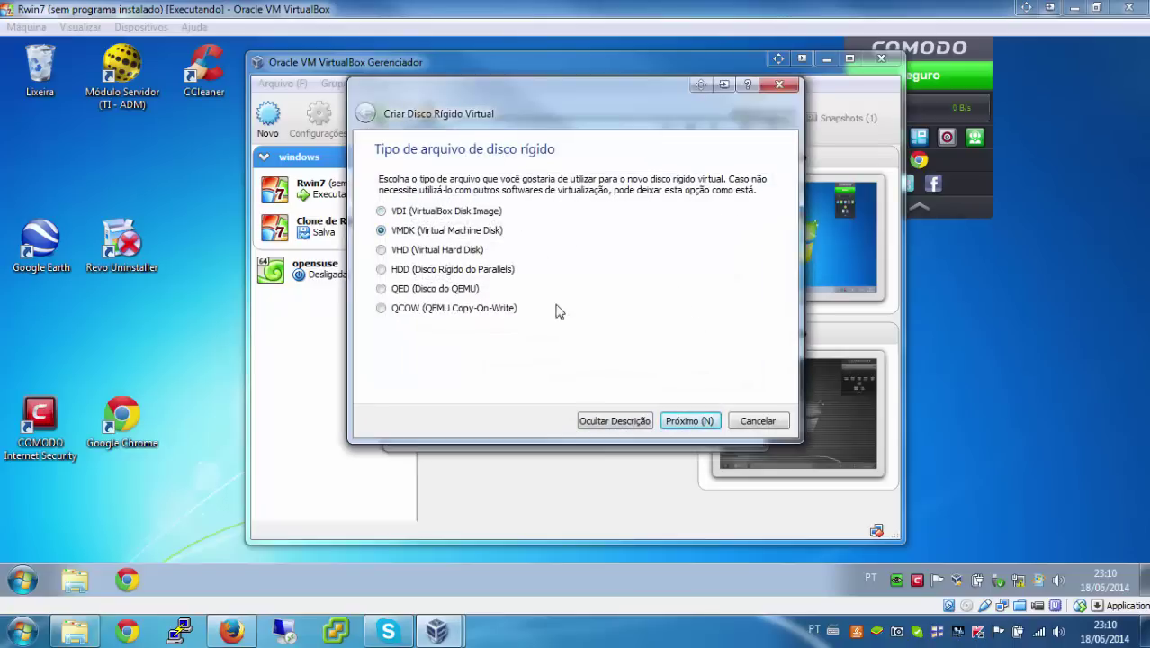
{"action": "left_click", "coordinate": [700, 419]}
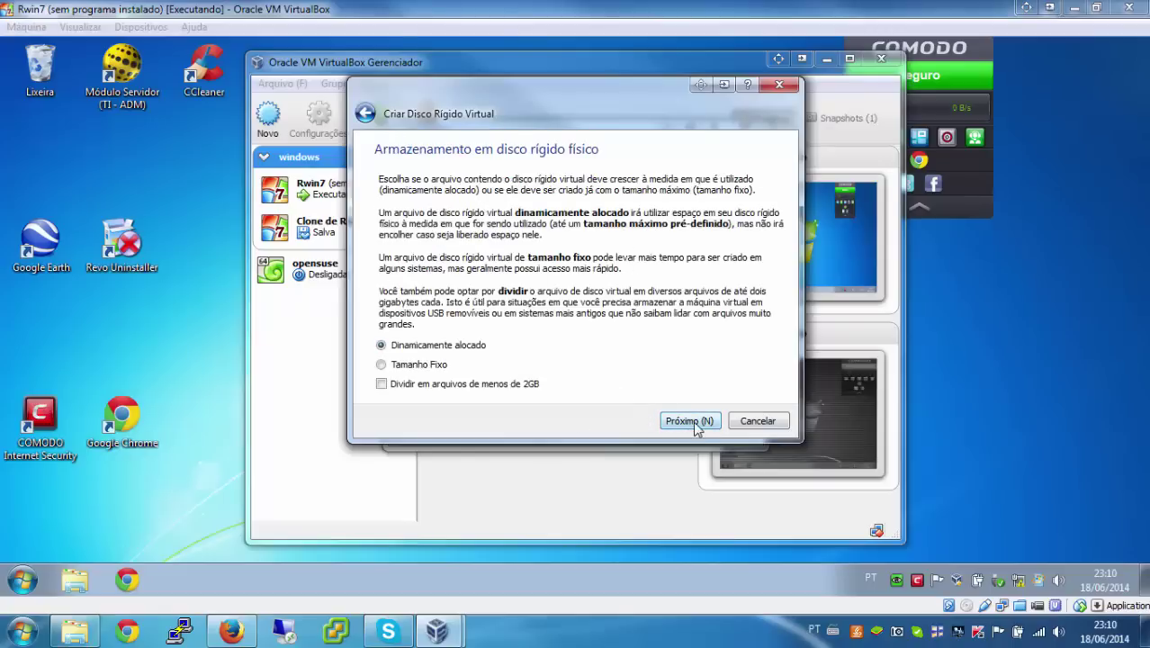
{"action": "left_click", "coordinate": [689, 423]}
{"action": "left_click", "coordinate": [760, 274]}
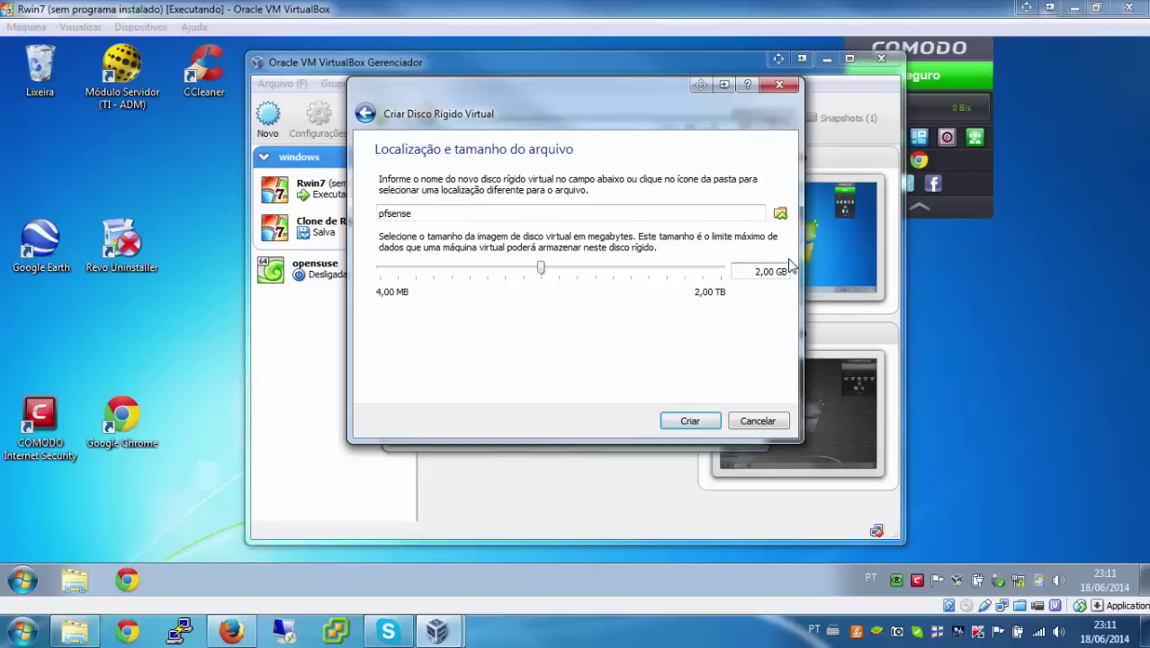
{"action": "key", "text": "Delete"}
{"action": "type", "text": "6"}
{"action": "left_click", "coordinate": [689, 422]}
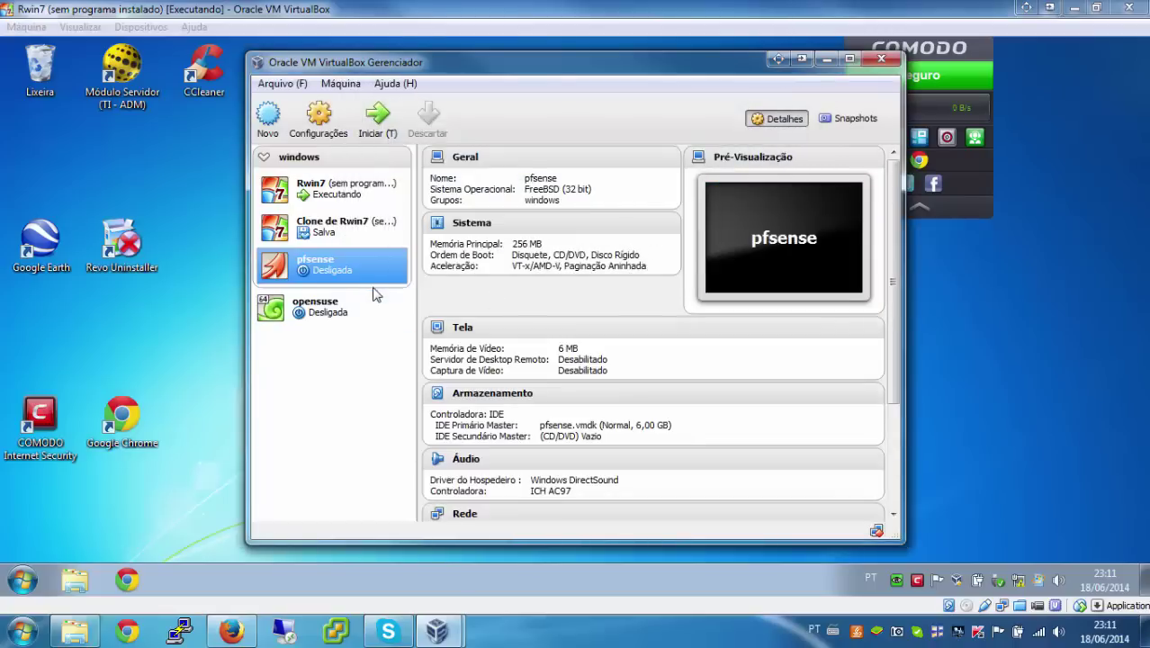
Step: Open the pfsense machine's Configurações on the Rede page
{"action": "left_click", "coordinate": [324, 124]}
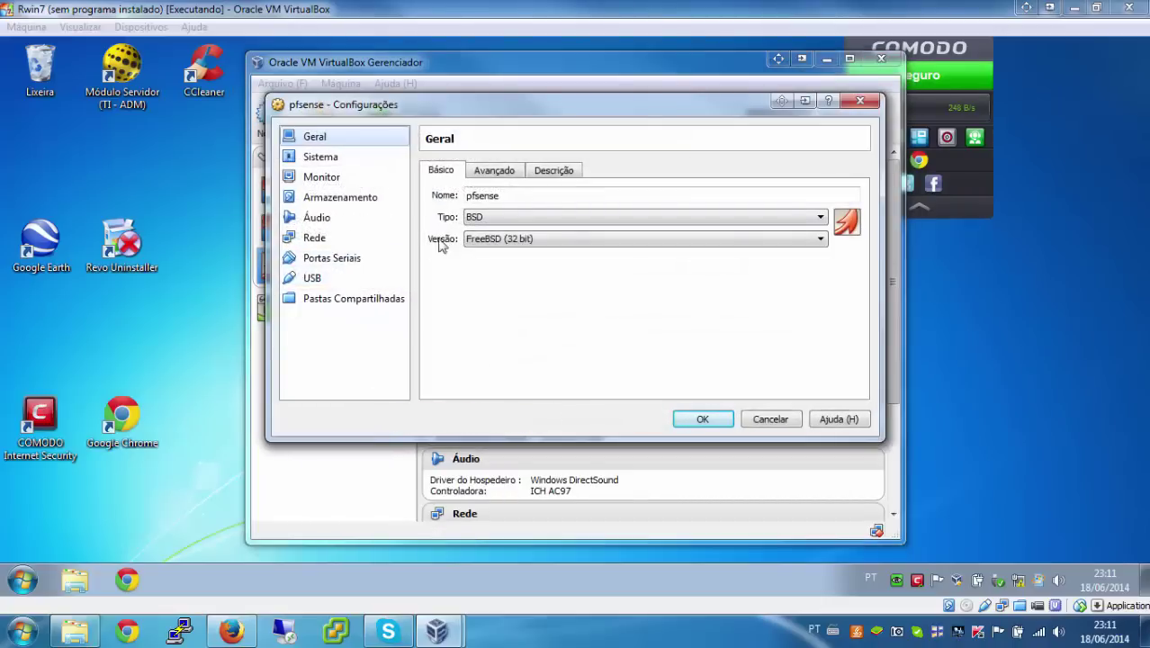
{"action": "left_click", "coordinate": [354, 243]}
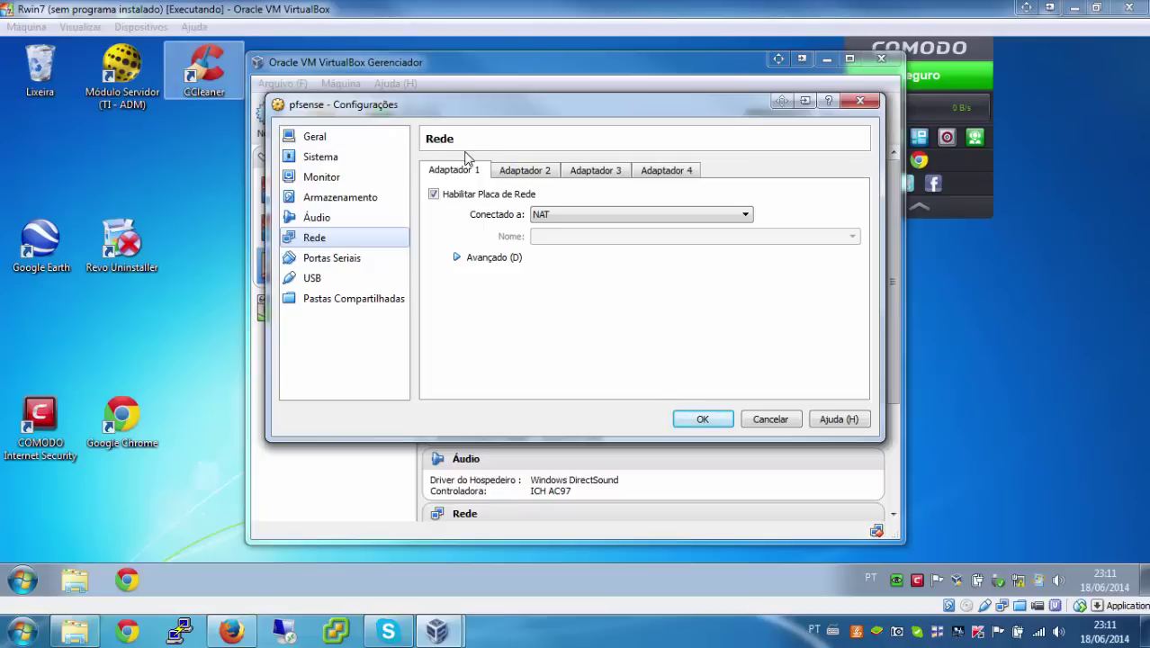
Step: Enable Adaptador 2 on Rede Interna (intnet), confirm Adaptador 1 stays NAT, and save
{"action": "left_click", "coordinate": [520, 177]}
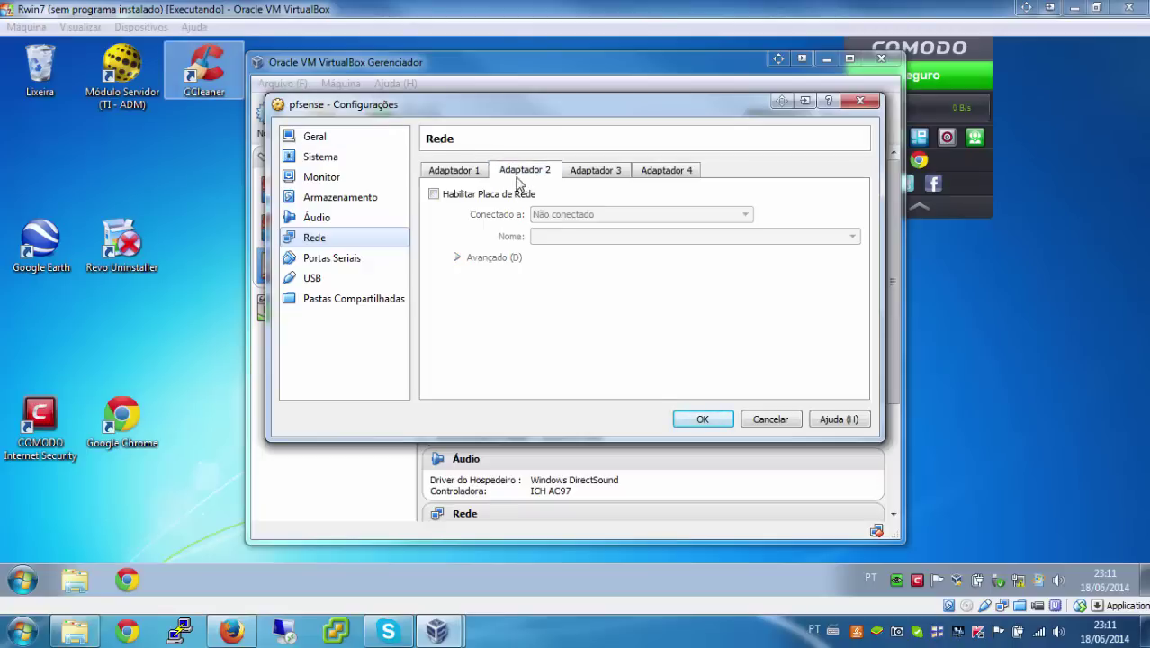
{"action": "left_click", "coordinate": [498, 197]}
{"action": "left_click", "coordinate": [478, 174]}
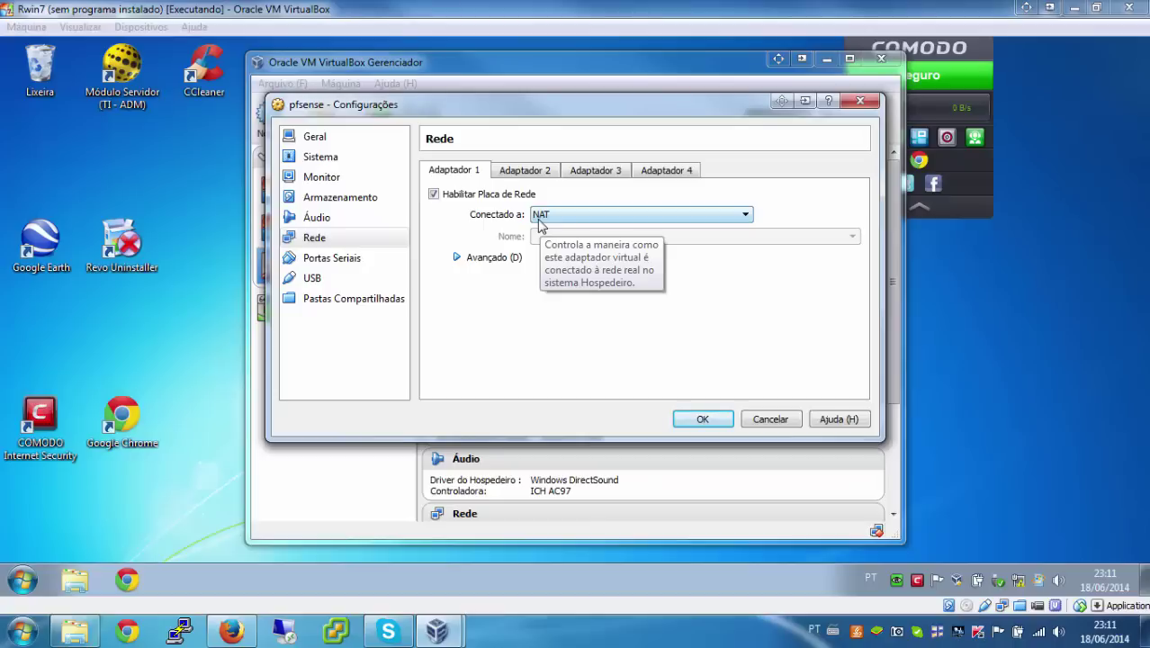
{"action": "left_click", "coordinate": [522, 172]}
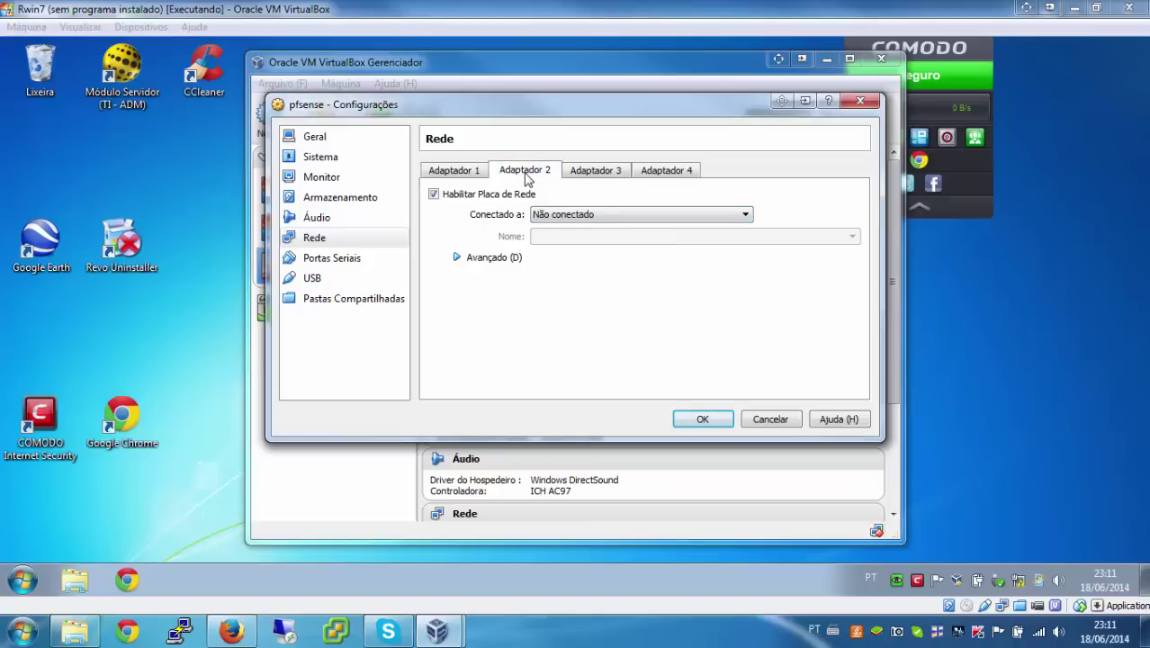
{"action": "left_click", "coordinate": [570, 216]}
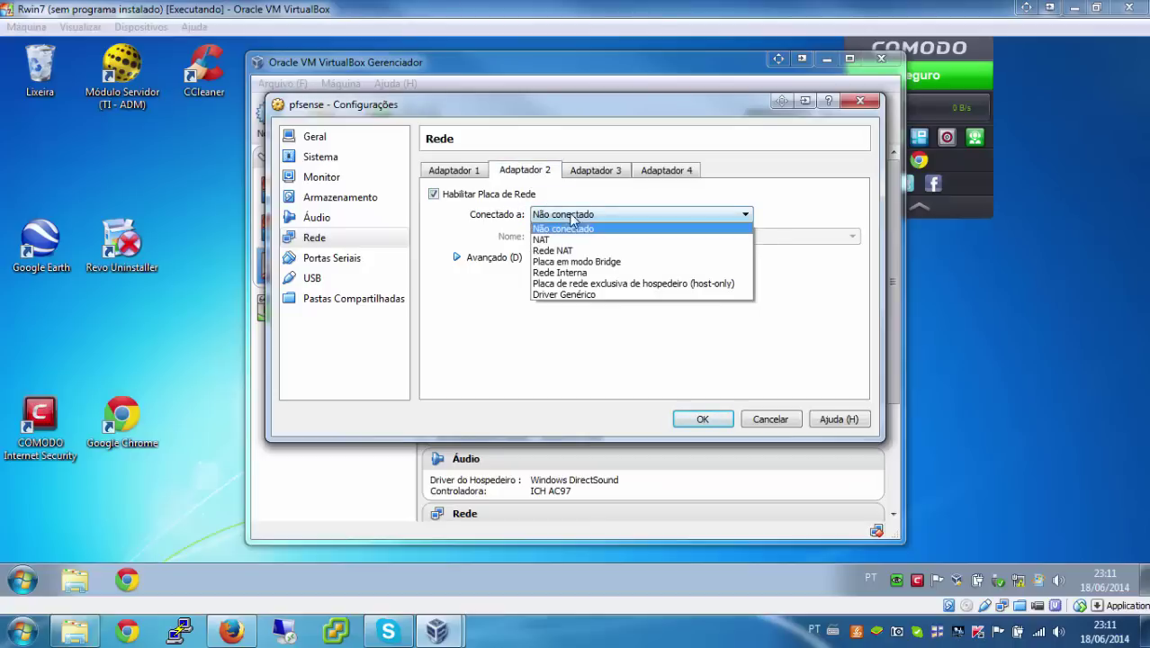
{"action": "left_click", "coordinate": [581, 275]}
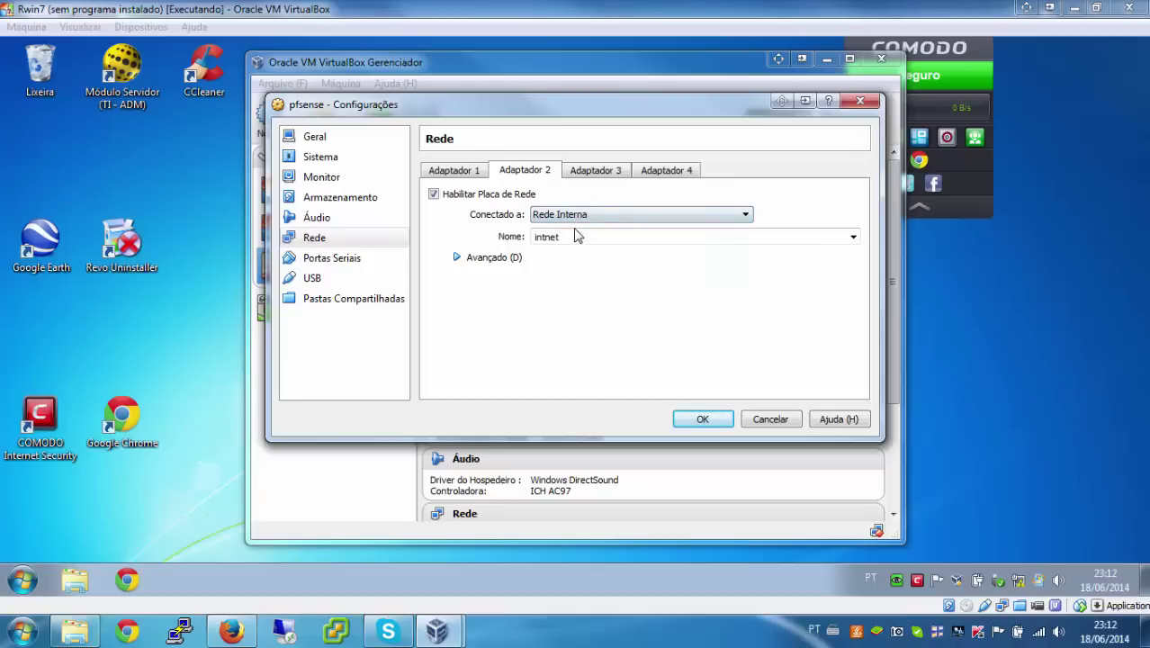
{"action": "left_click", "coordinate": [460, 173]}
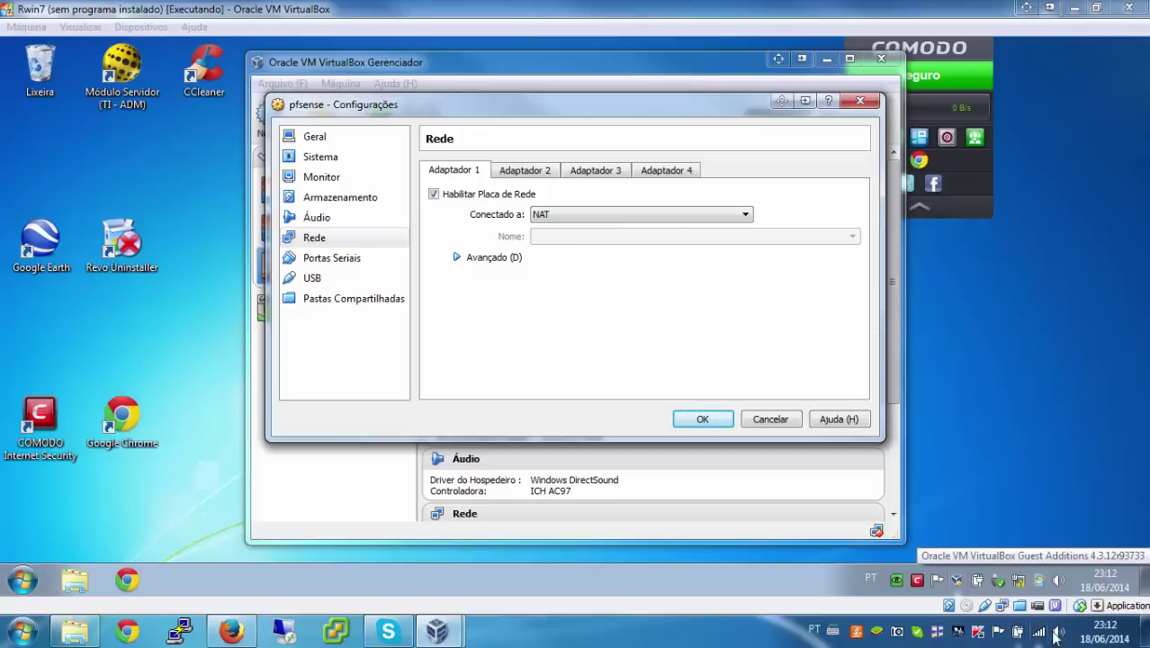
{"action": "left_click", "coordinate": [537, 170]}
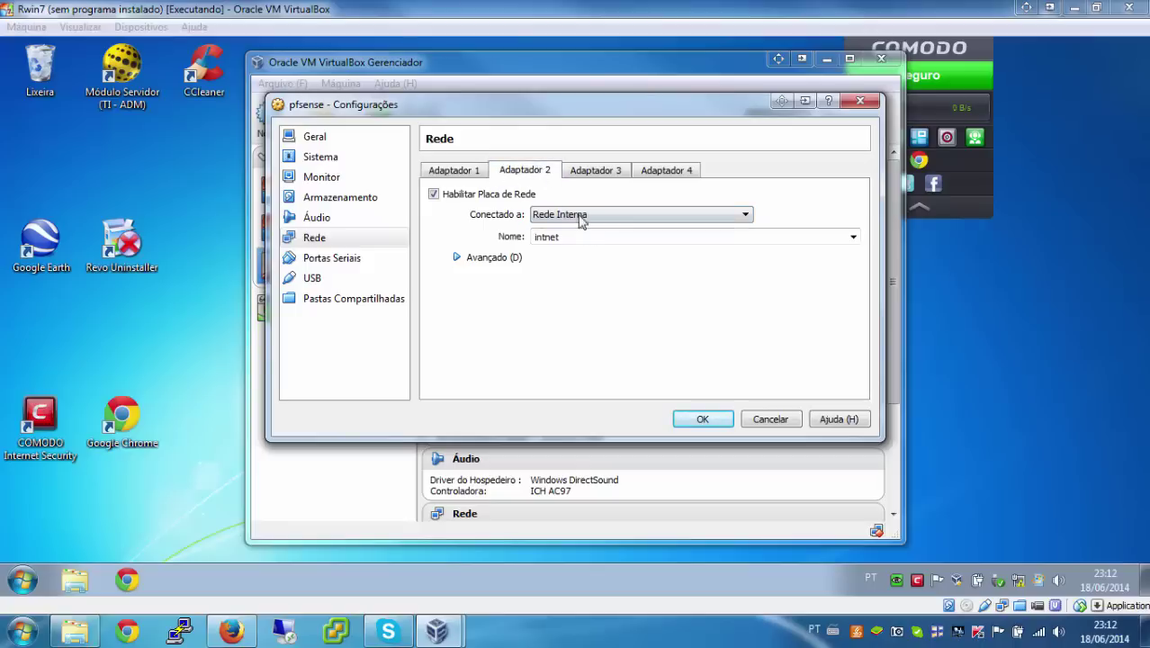
{"action": "left_click", "coordinate": [700, 418]}
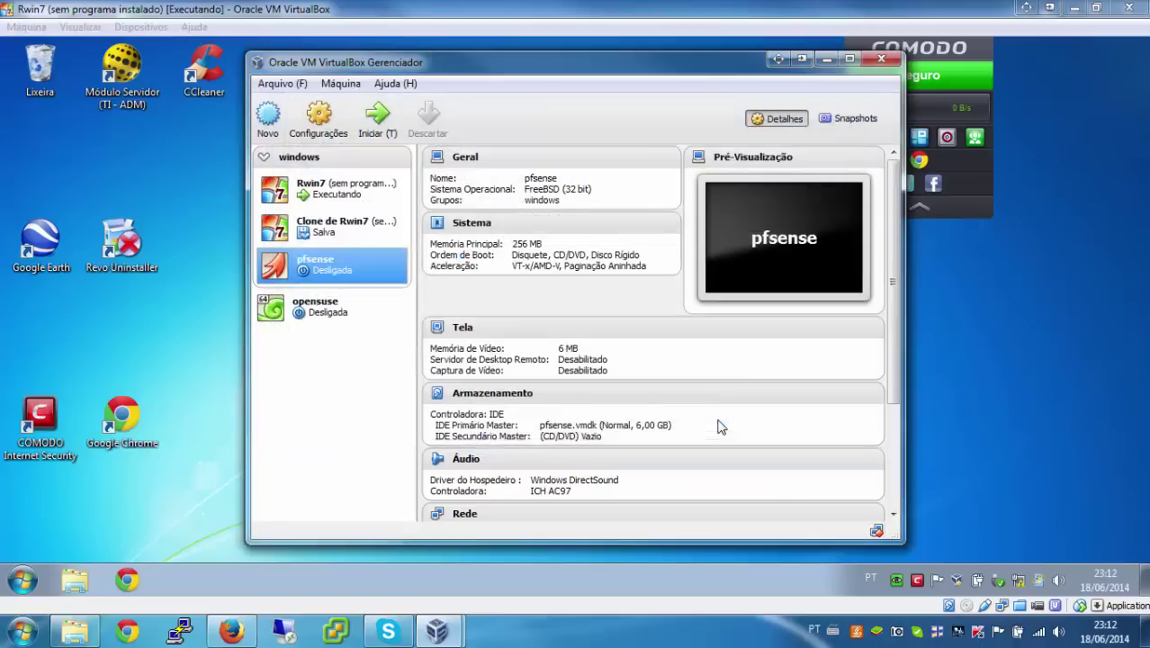
{"action": "left_click", "coordinate": [333, 196]}
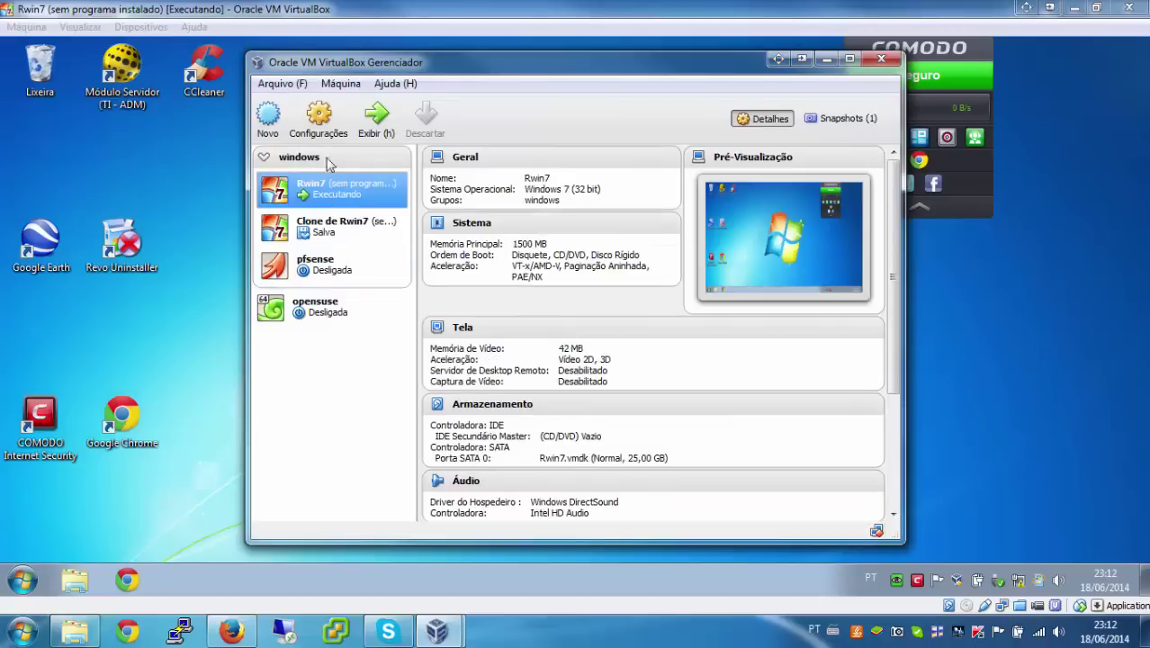
Step: Review Rwin7's network settings and cancel without changes
{"action": "left_click", "coordinate": [319, 120]}
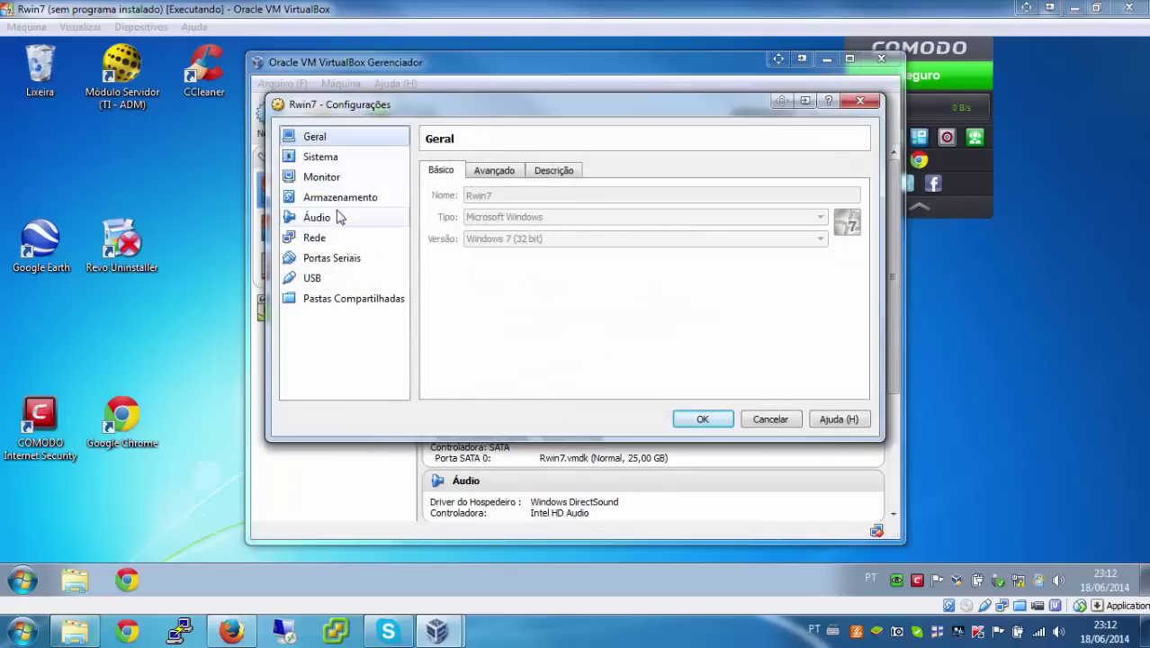
{"action": "left_click", "coordinate": [338, 236]}
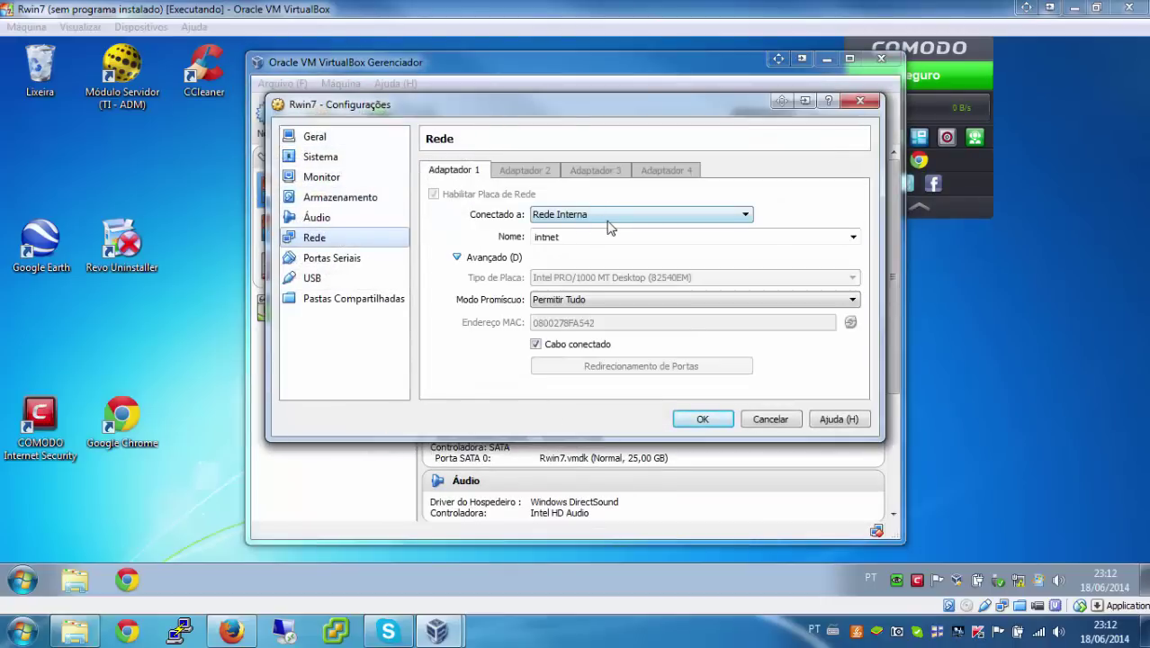
{"action": "left_click", "coordinate": [770, 418]}
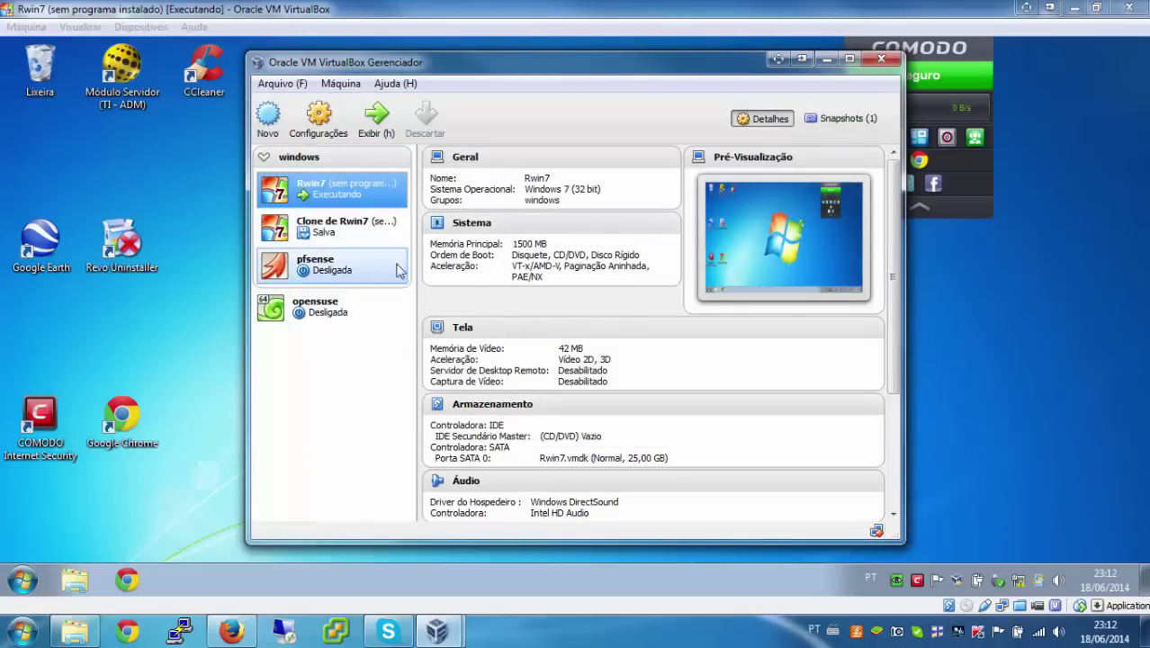
Step: Reopen pfsense's network settings to confirm Adaptador 2 is on Rede Interna intnet
{"action": "left_click", "coordinate": [355, 265]}
{"action": "left_click", "coordinate": [323, 137]}
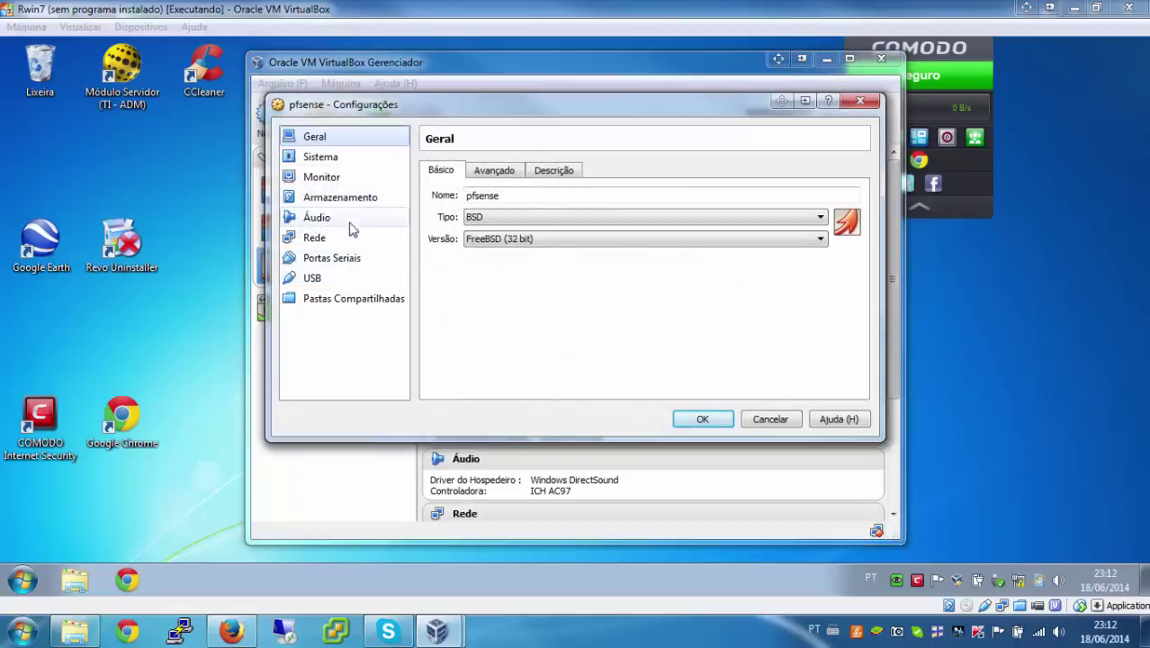
{"action": "left_click", "coordinate": [373, 237]}
{"action": "left_click", "coordinate": [525, 170]}
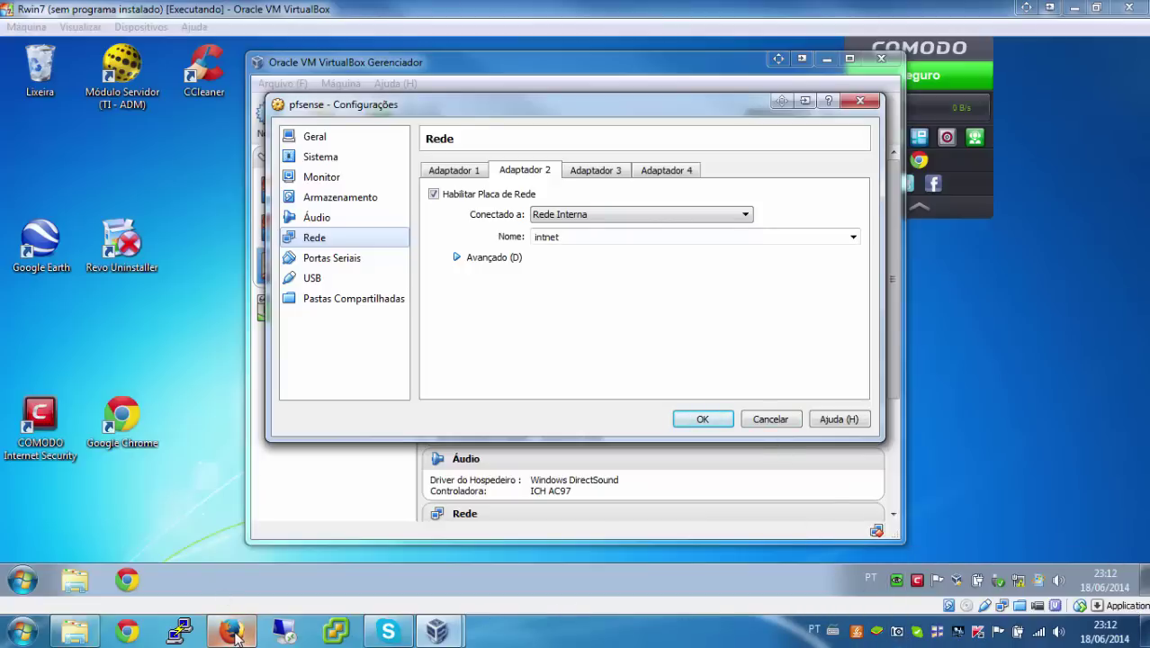
{"action": "mouse_move", "coordinate": [233, 622]}
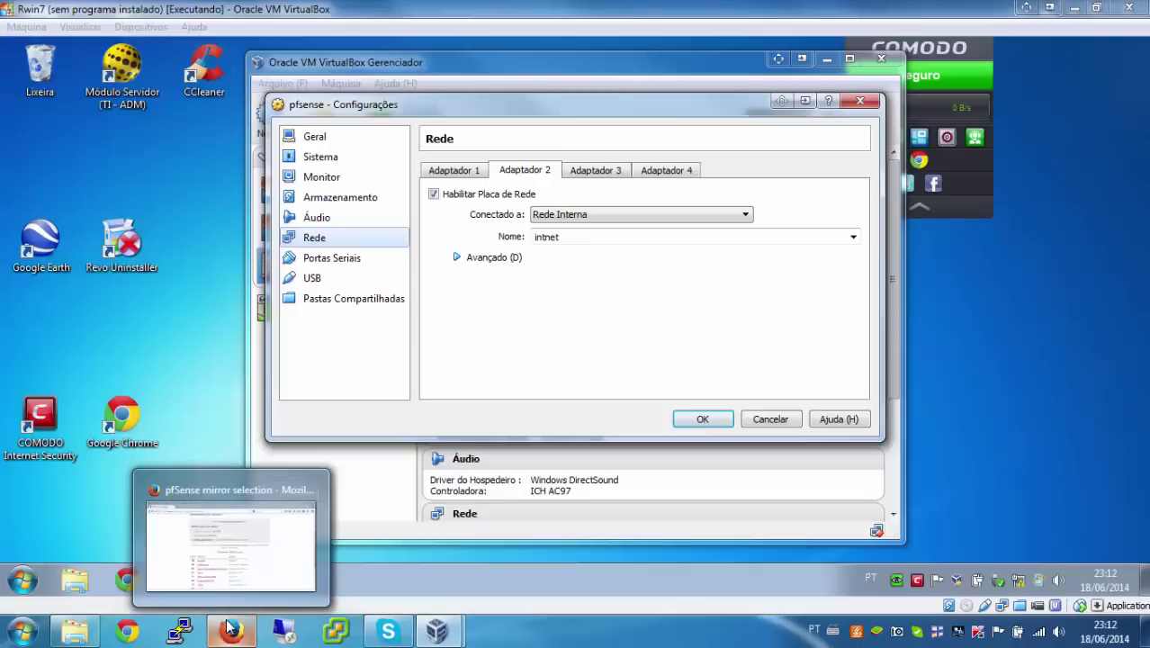
{"action": "left_click", "coordinate": [230, 627]}
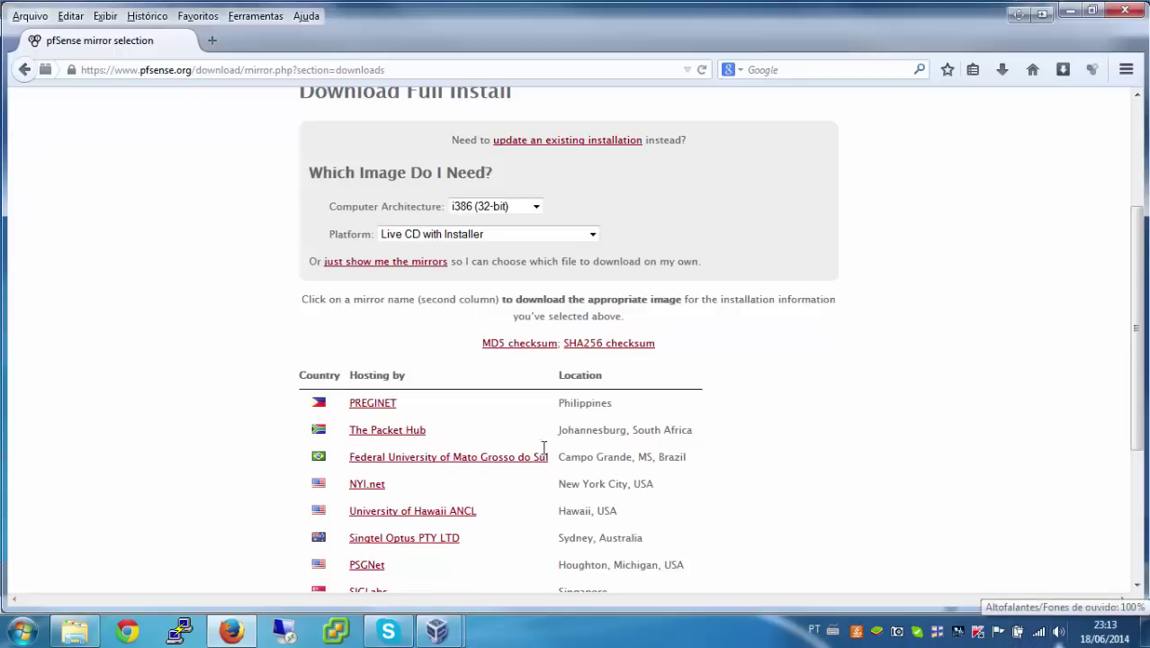
{"action": "mouse_move", "coordinate": [438, 631]}
{"action": "mouse_move", "coordinate": [509, 550]}
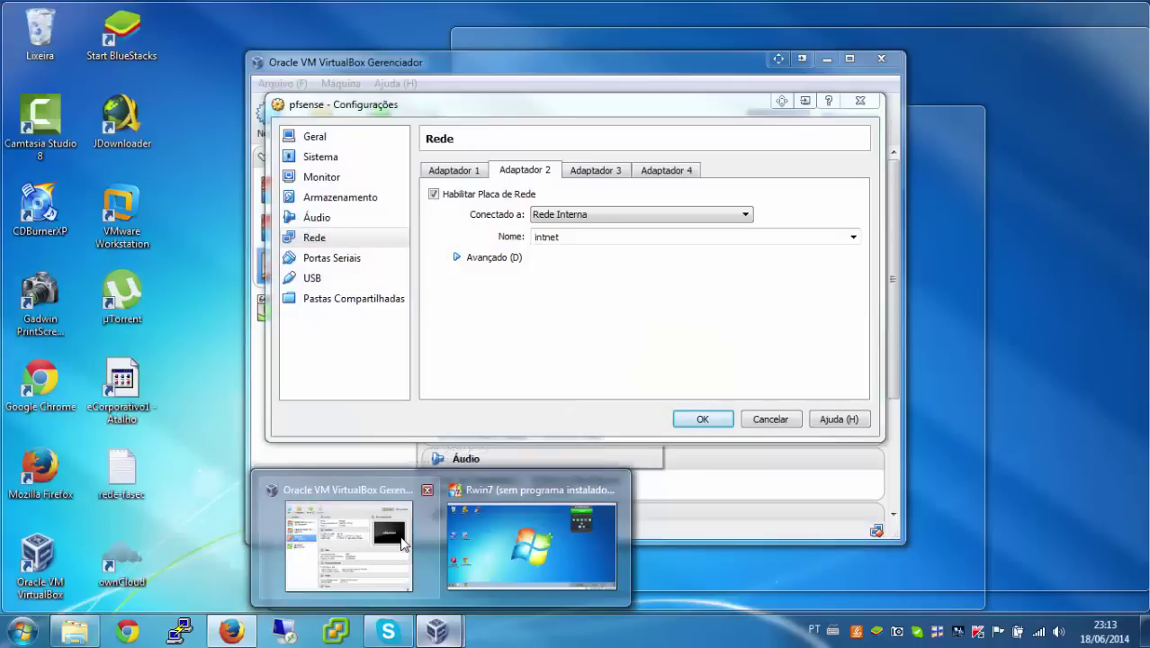
{"action": "left_click", "coordinate": [399, 537]}
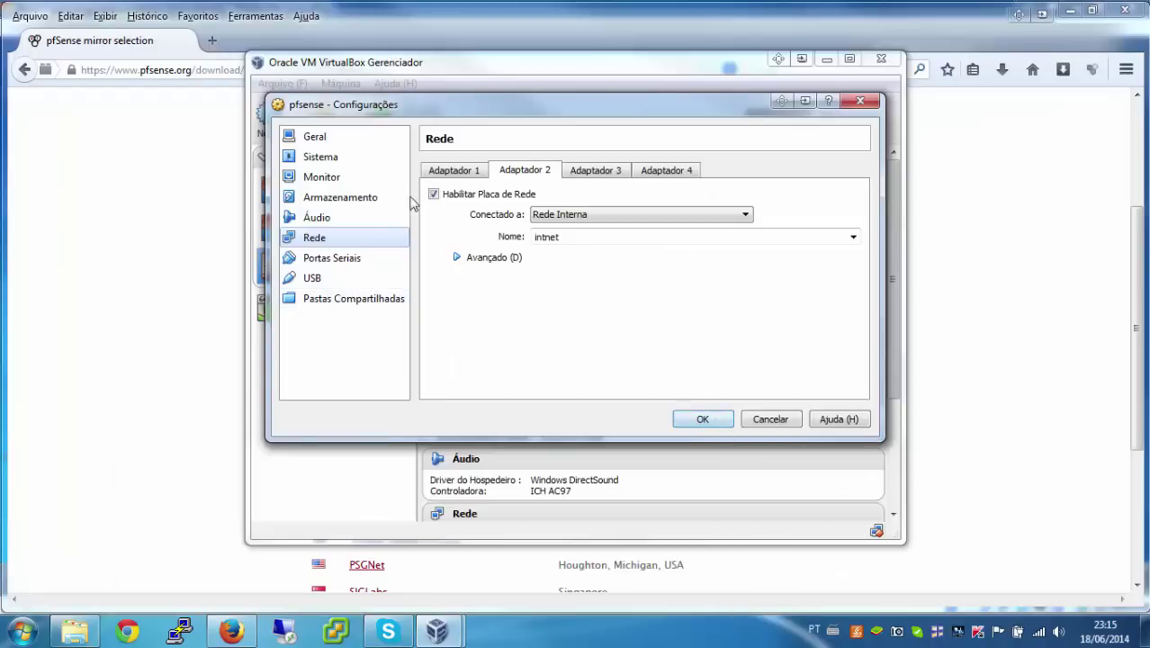
Step: Save the network settings and boot pfsense from pfSense-LiveCD-2.1.3 ISO in Downloads\iso
{"action": "left_click", "coordinate": [700, 420]}
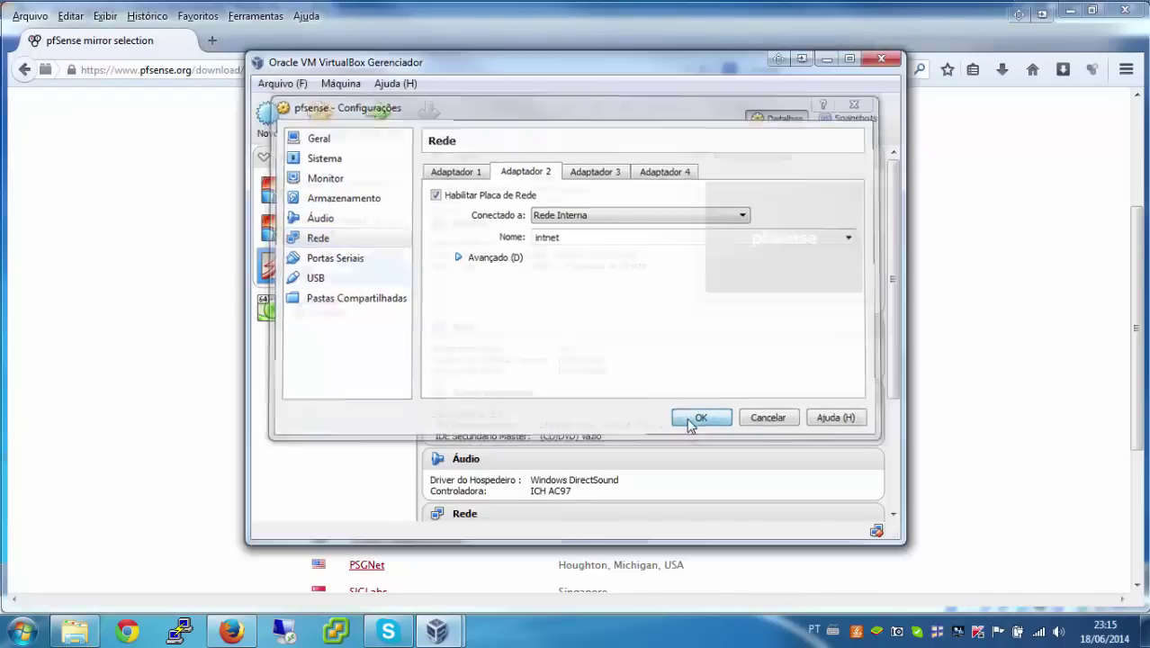
{"action": "left_click", "coordinate": [375, 140]}
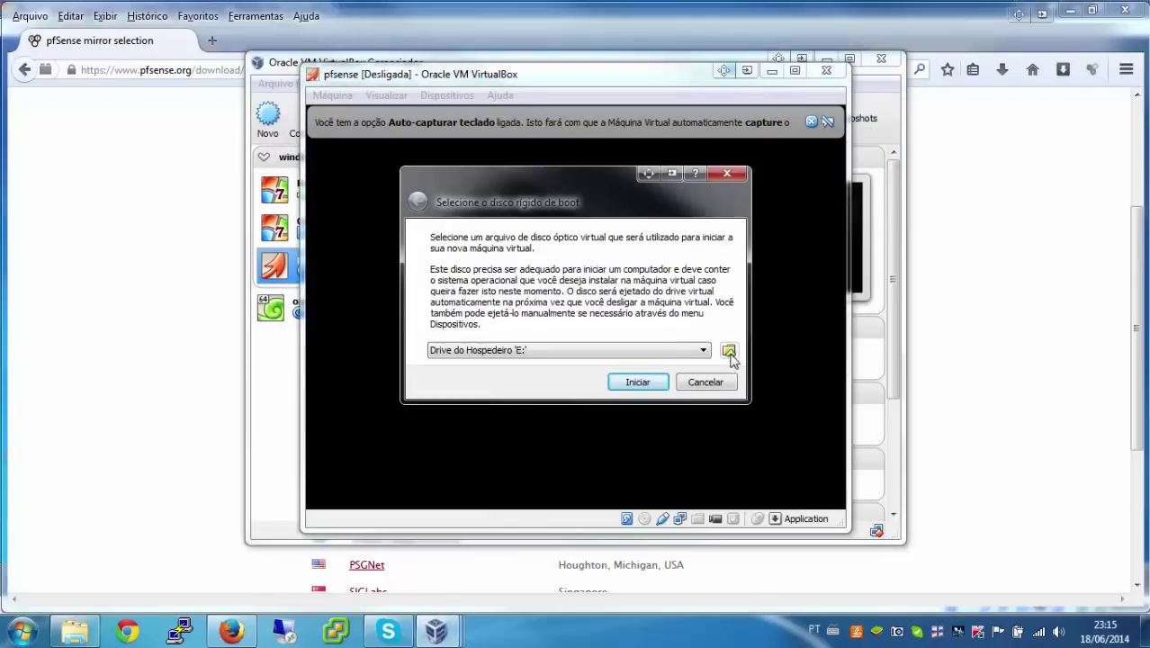
{"action": "left_click", "coordinate": [729, 350]}
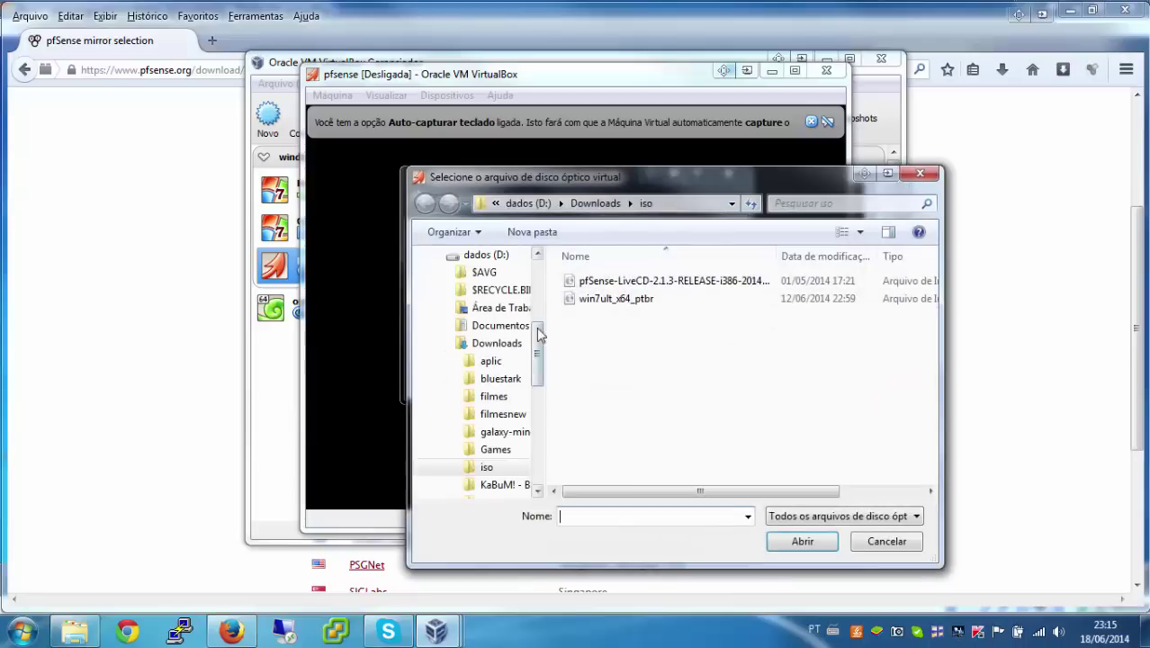
{"action": "left_click", "coordinate": [636, 283]}
{"action": "double_click", "coordinate": [636, 283]}
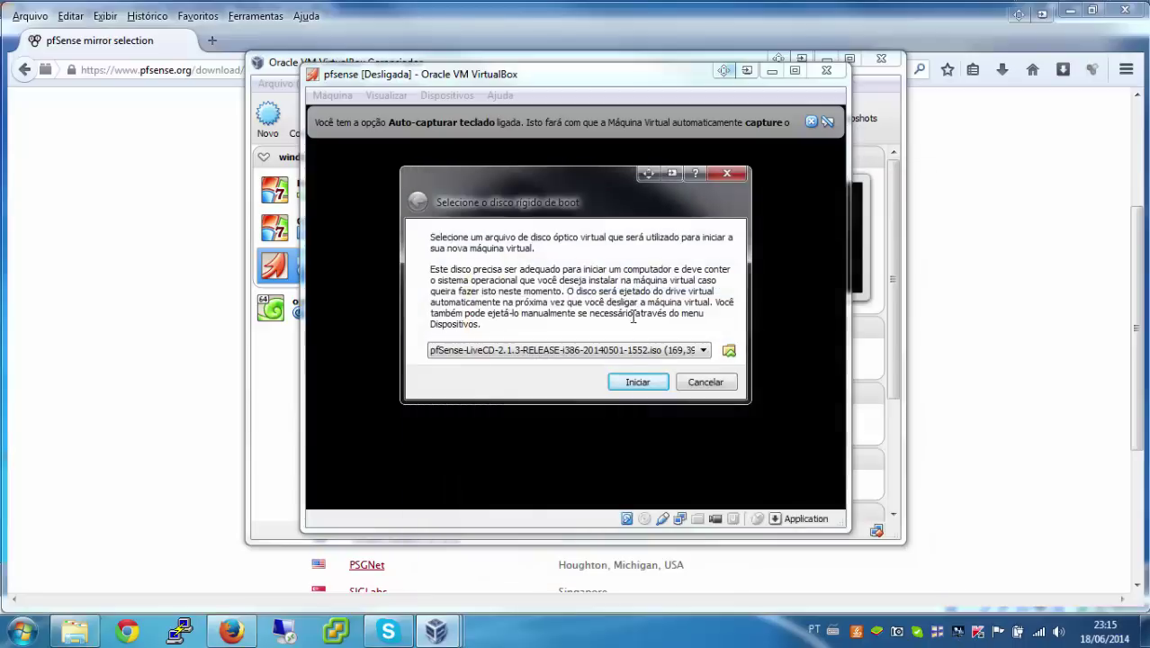
{"action": "left_click", "coordinate": [629, 380]}
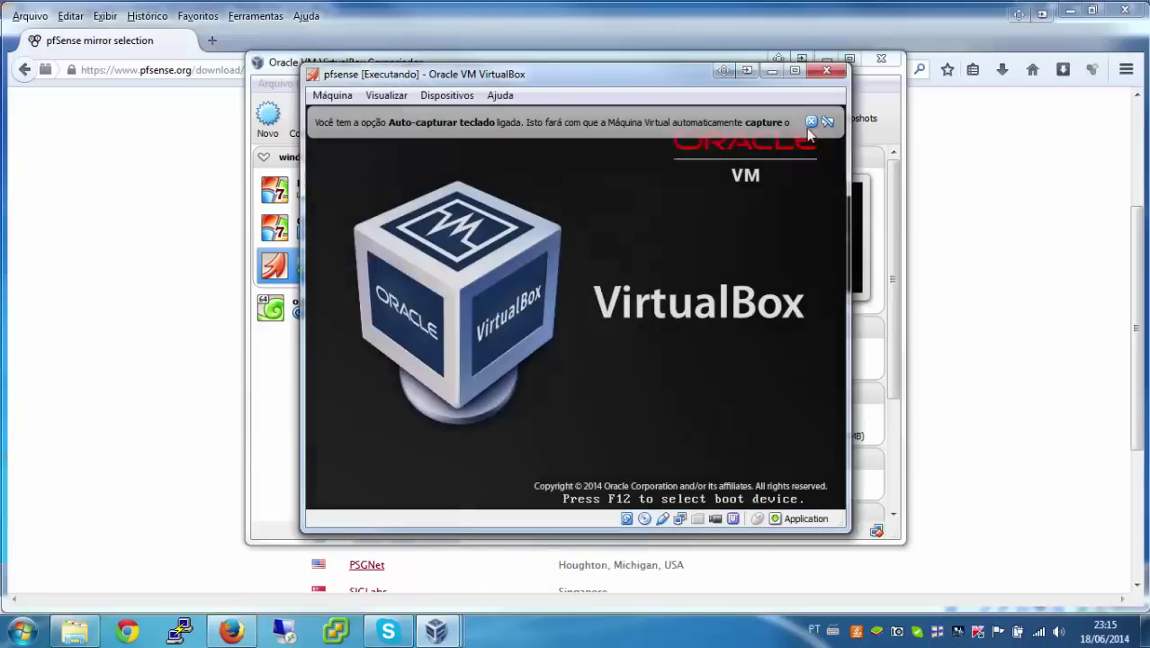
Step: Dismiss the Auto-capturar notice and maximize the pfsense VM window to await the boot menu
{"action": "left_click", "coordinate": [811, 121]}
{"action": "left_click", "coordinate": [794, 70]}
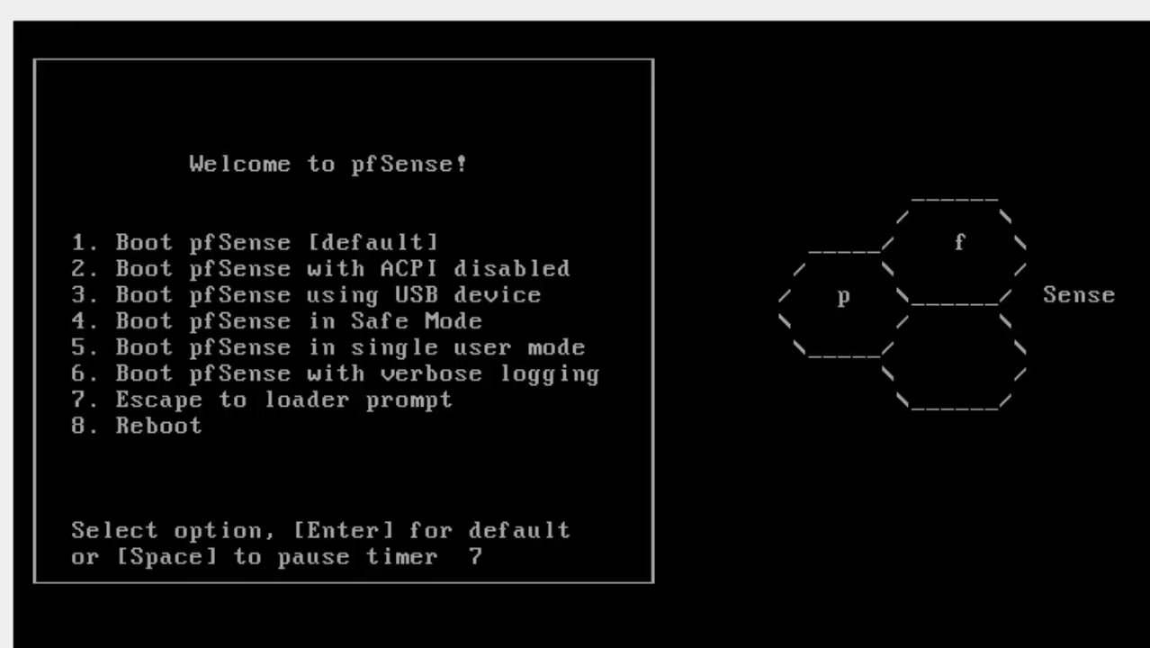
Step: Boot pfSense with the default option, then launch the installer at the recovery prompt
{"action": "key", "text": "Return"}
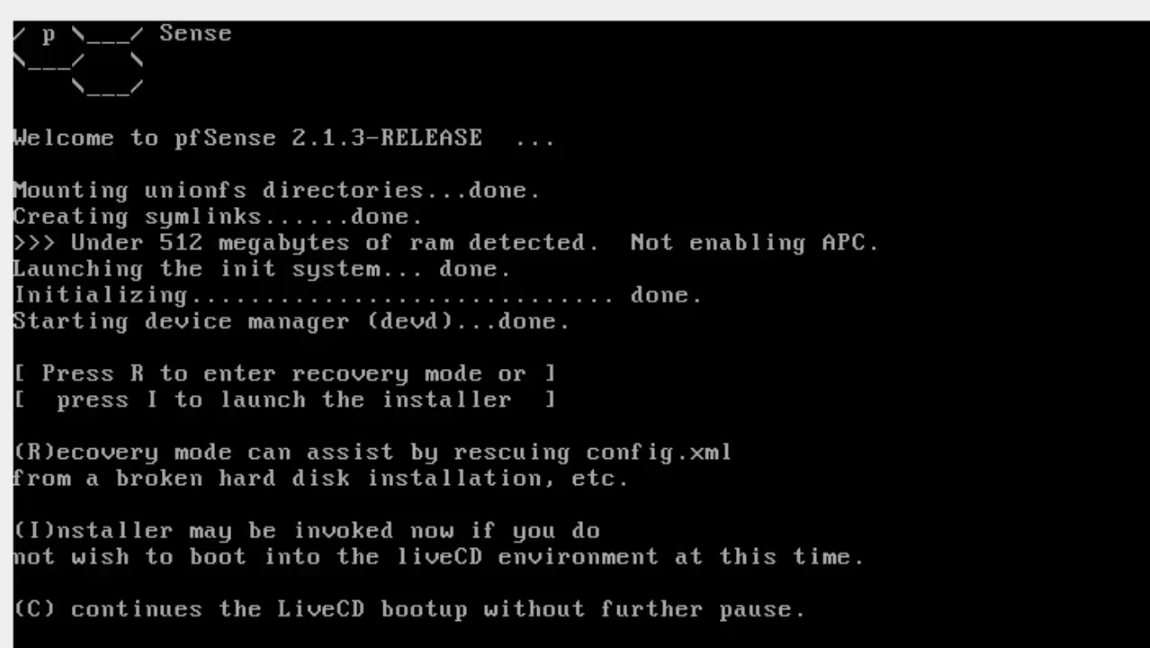
{"action": "key", "text": "i"}
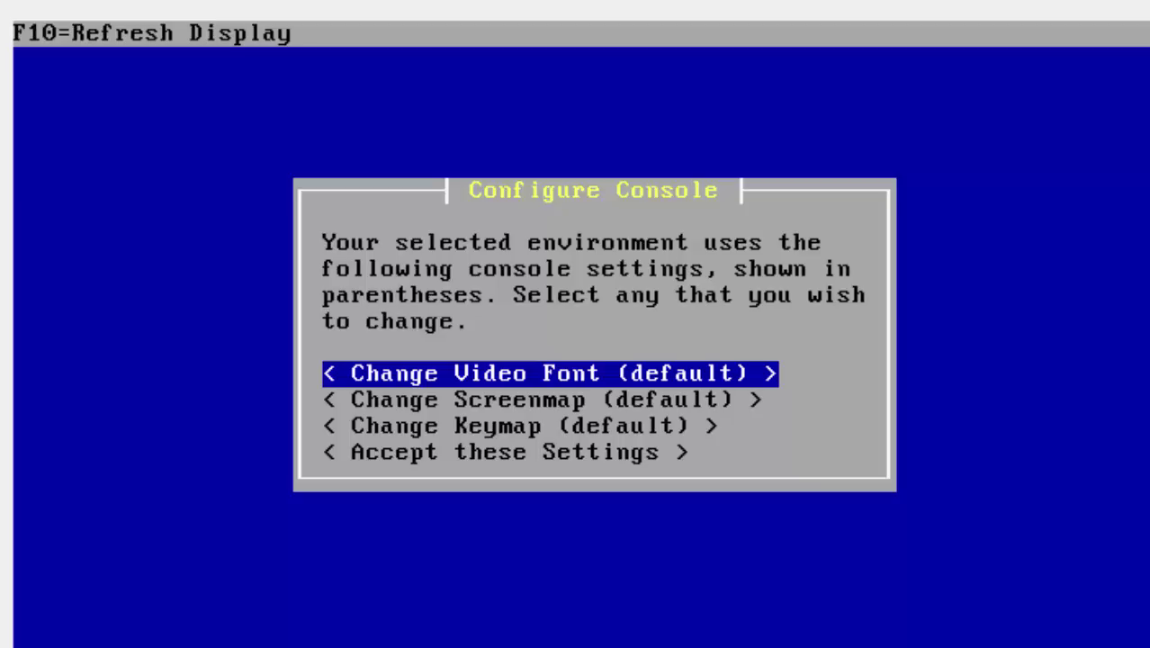
Step: Keep the default video font, screenmap and keymap and choose Accept these Settings
{"action": "key", "text": "Down"}
{"action": "key", "text": "Down"}
{"action": "key", "text": "Down"}
{"action": "key", "text": "Up"}
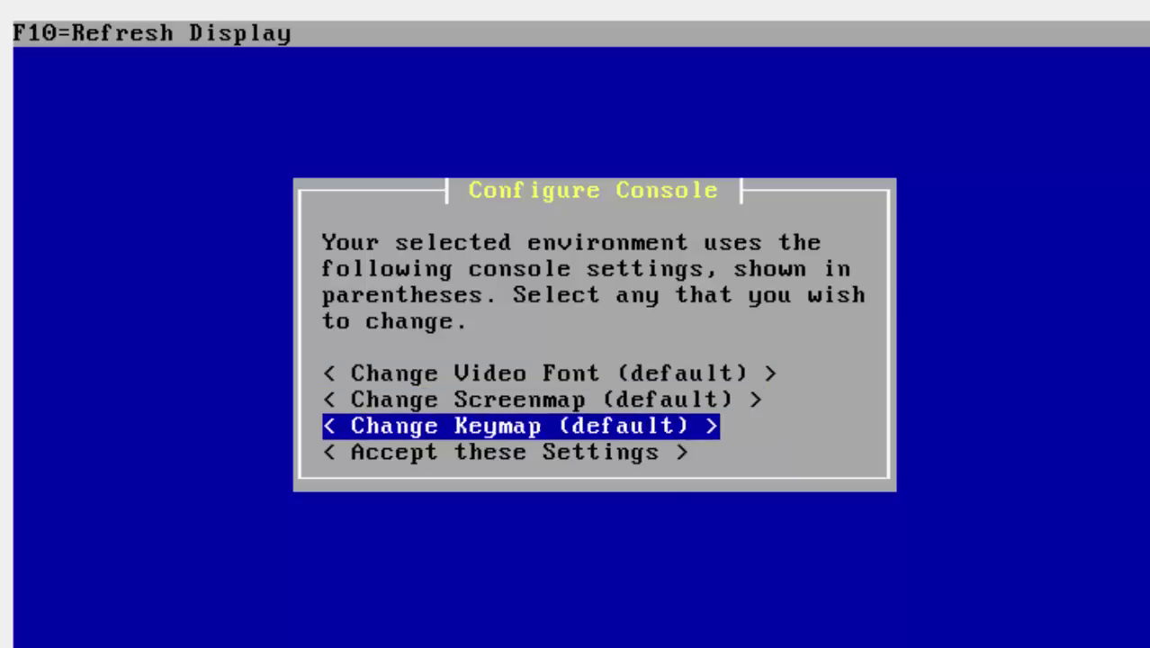
{"action": "key", "text": "Up"}
{"action": "key", "text": "Down"}
{"action": "key", "text": "Down"}
{"action": "key", "text": "Up"}
{"action": "key", "text": "Up"}
{"action": "key", "text": "Up"}
{"action": "key", "text": "Up"}
{"action": "key", "text": "Up"}
{"action": "key", "text": "Up"}
{"action": "key", "text": "Up"}
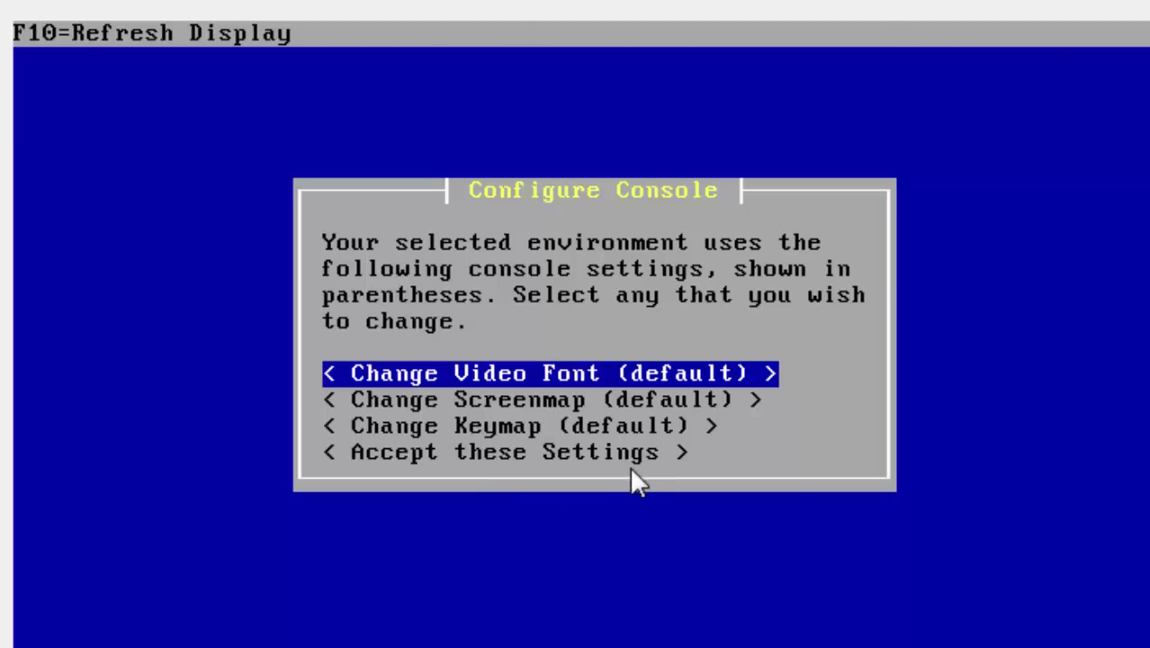
{"action": "key", "text": "Down"}
{"action": "key", "text": "Down"}
{"action": "key", "text": "Down"}
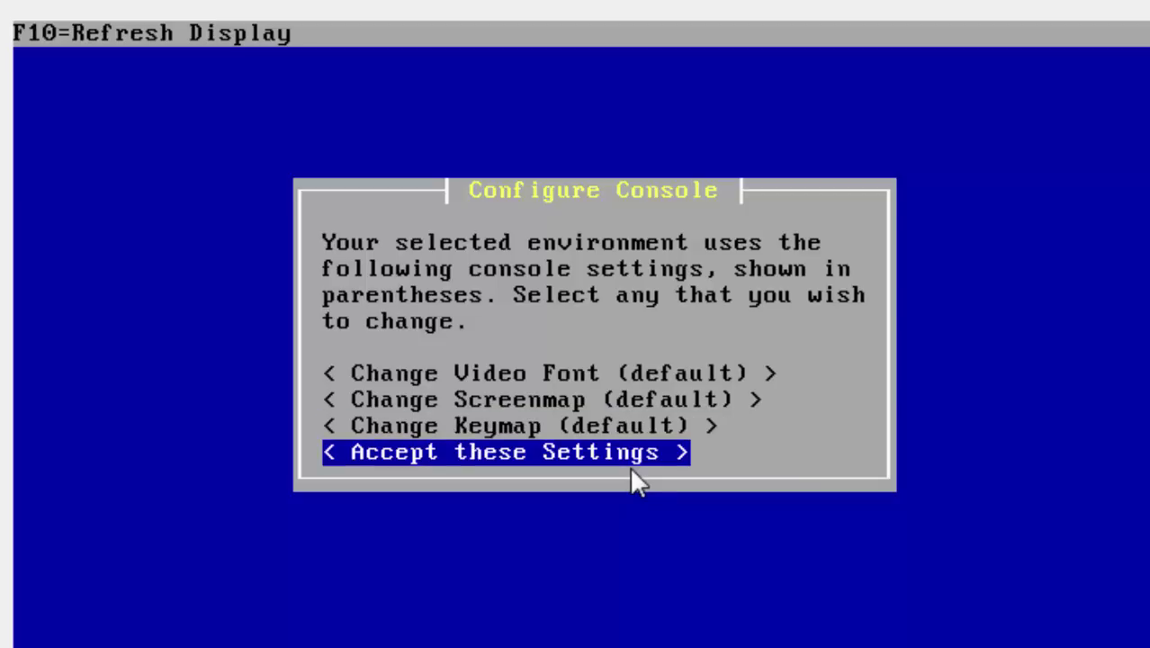
{"action": "key", "text": "Return"}
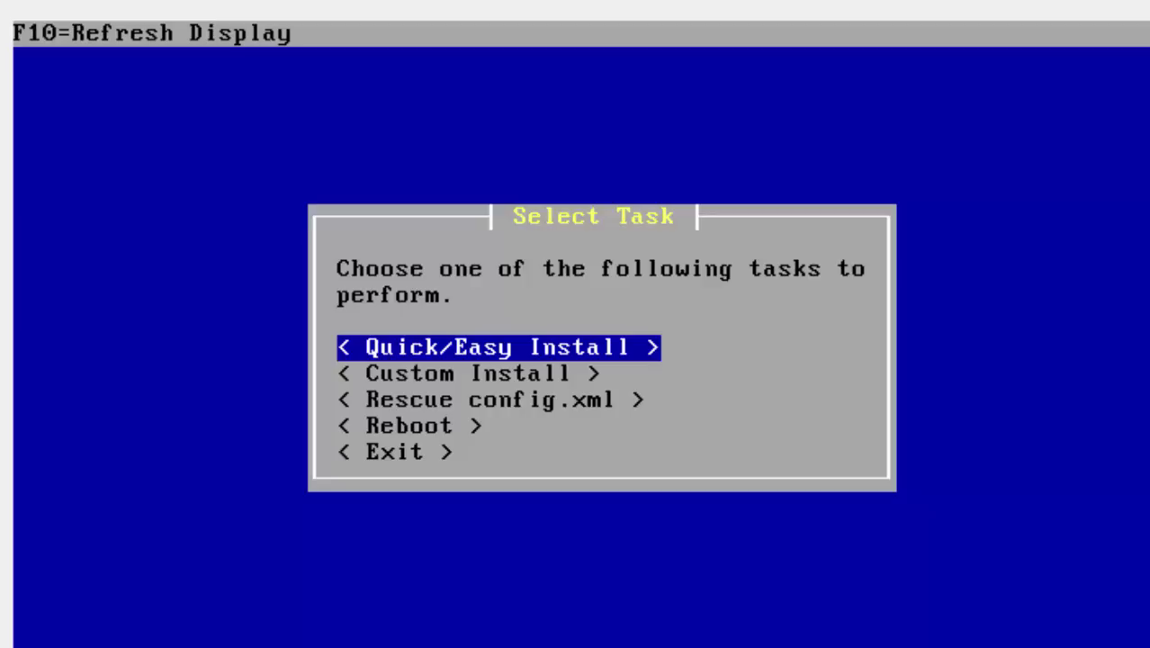
Step: Pick Quick/Easy Install from the Select Task menu to reach the erase-disk warning
{"action": "key", "text": "Down"}
{"action": "key", "text": "Up"}
{"action": "key", "text": "Down"}
{"action": "key", "text": "Down"}
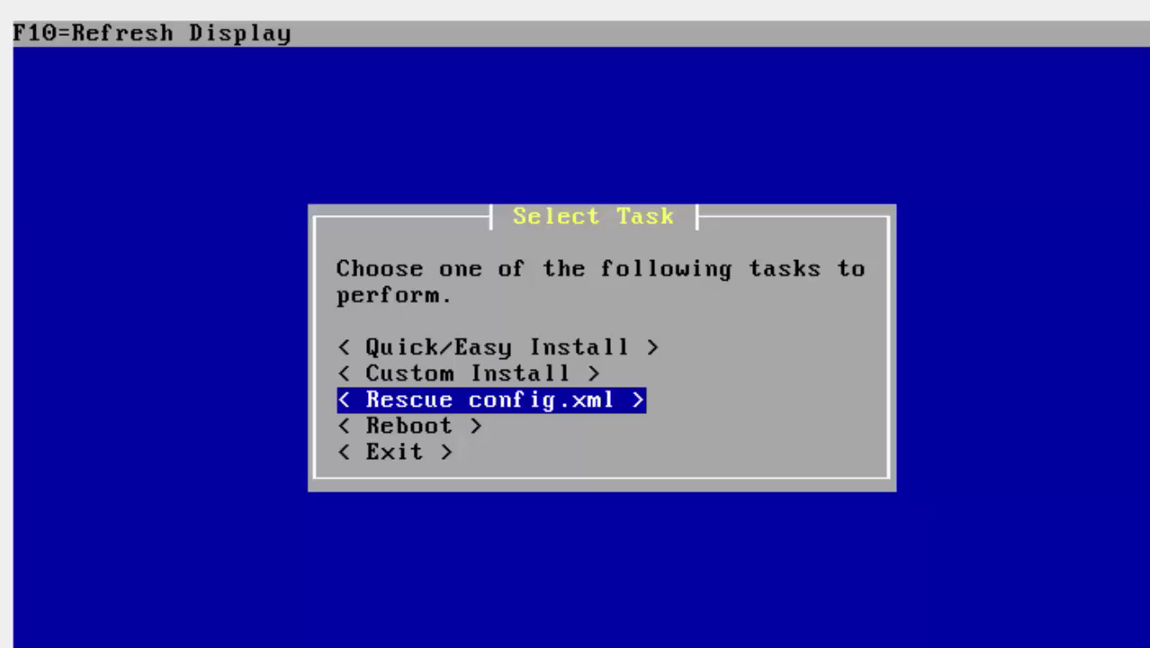
{"action": "key", "text": "Up"}
{"action": "key", "text": "Up"}
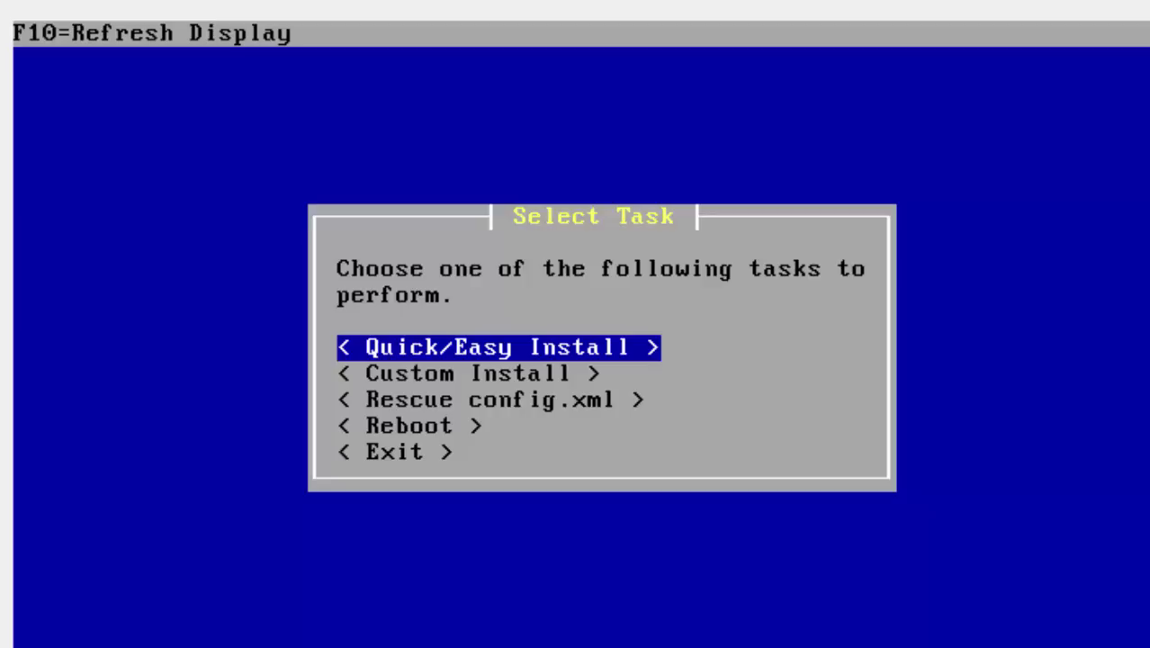
{"action": "key", "text": "Down"}
{"action": "key", "text": "Down"}
{"action": "key", "text": "Down"}
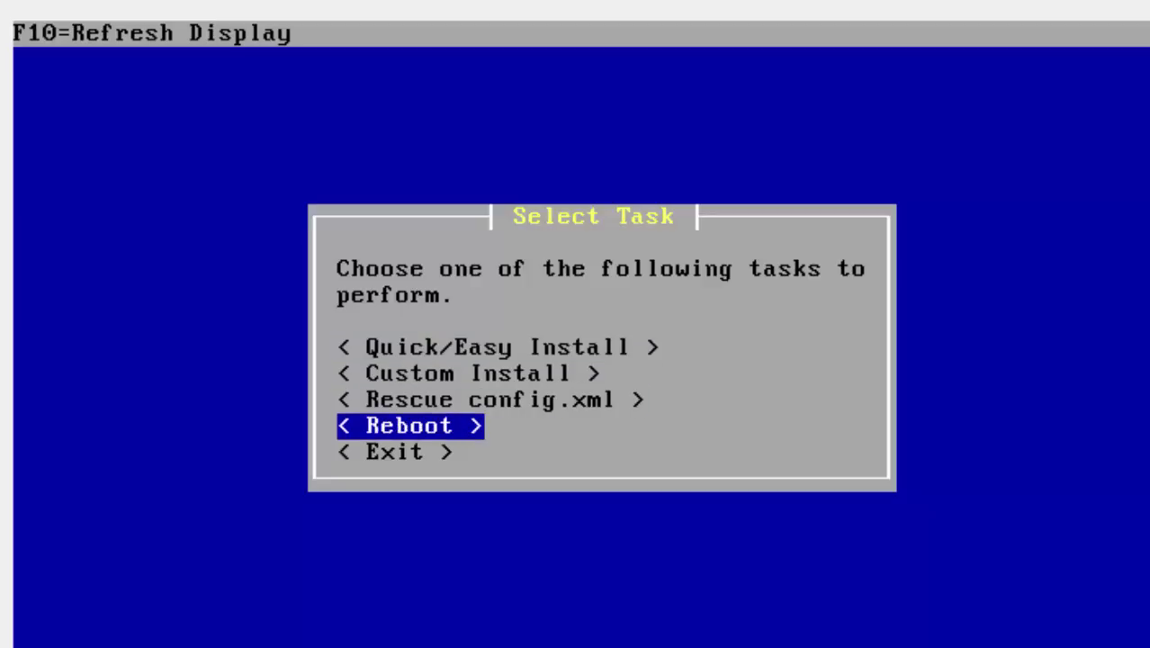
{"action": "key", "text": "Up"}
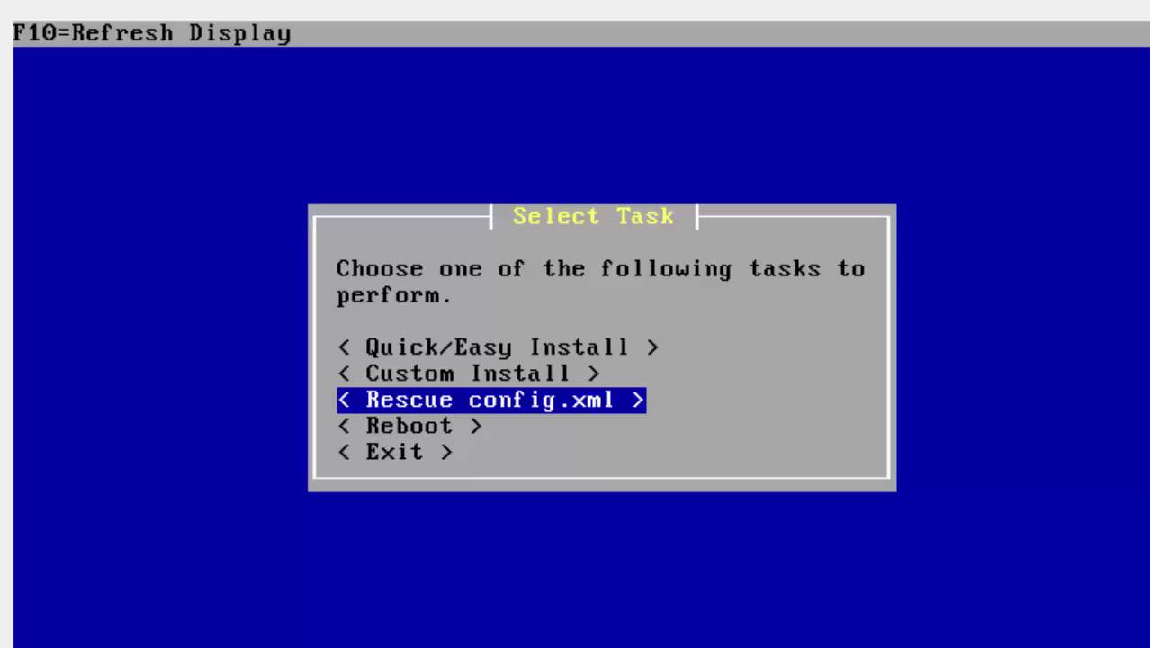
{"action": "key", "text": "Down"}
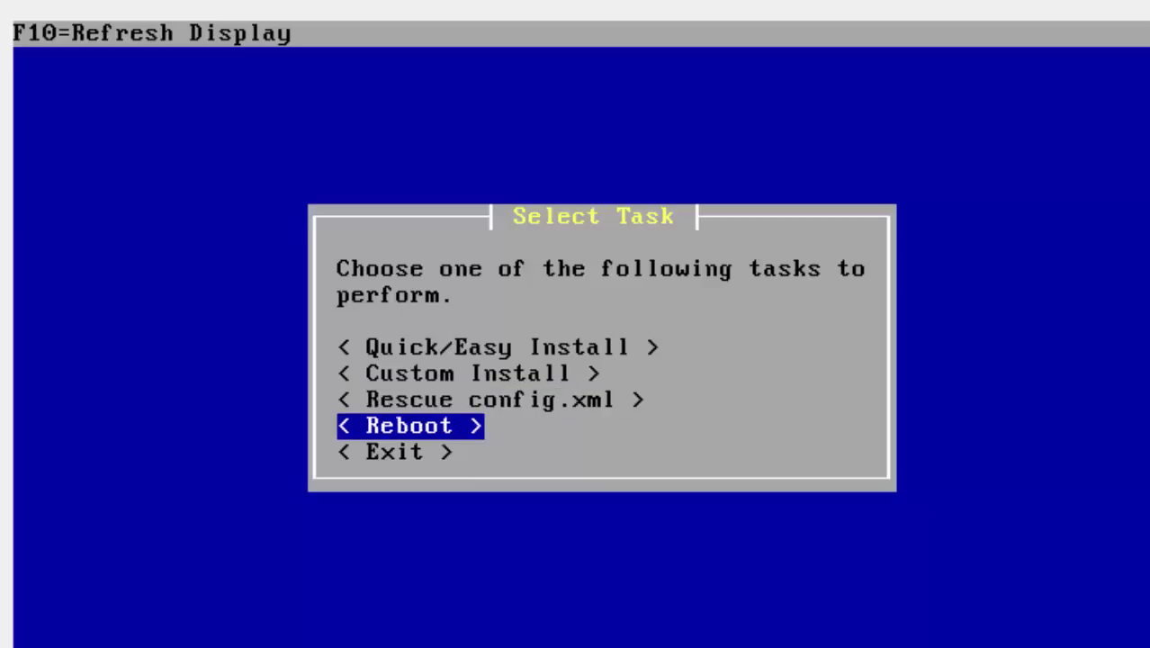
{"action": "key", "text": "Down"}
{"action": "key", "text": "Up"}
{"action": "key", "text": "Up"}
{"action": "key", "text": "Up"}
{"action": "key", "text": "Up"}
{"action": "key", "text": "Return"}
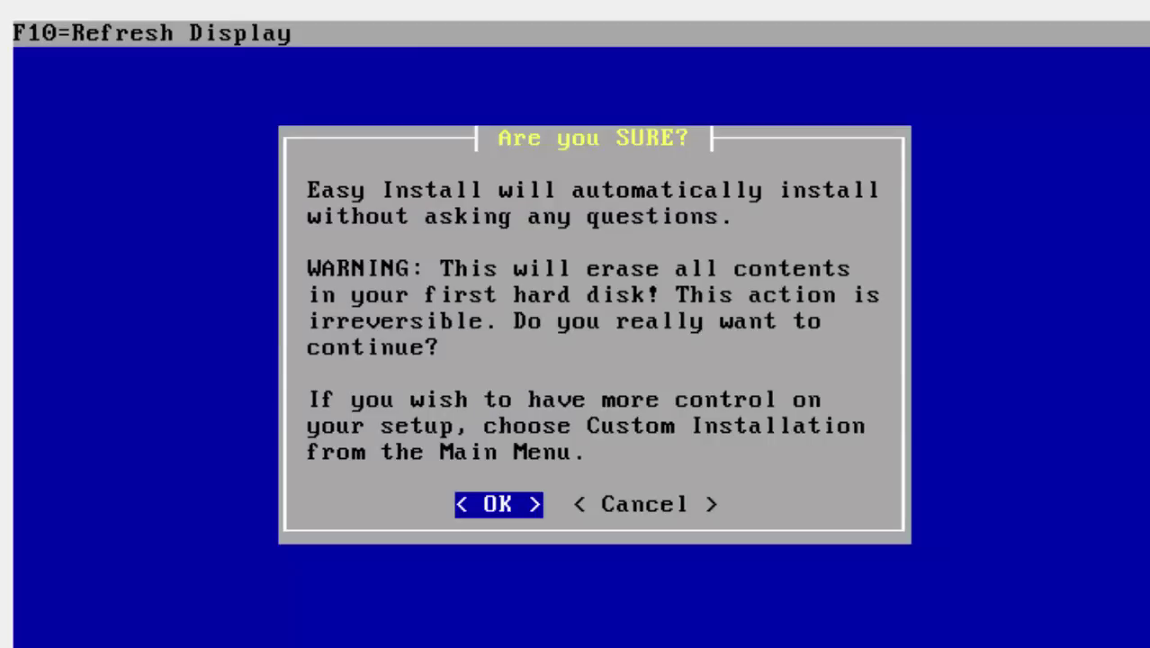
Step: Confirm the 'Are you SURE?' warning so the first disk is erased and pfSense installed
{"action": "key", "text": "Return"}
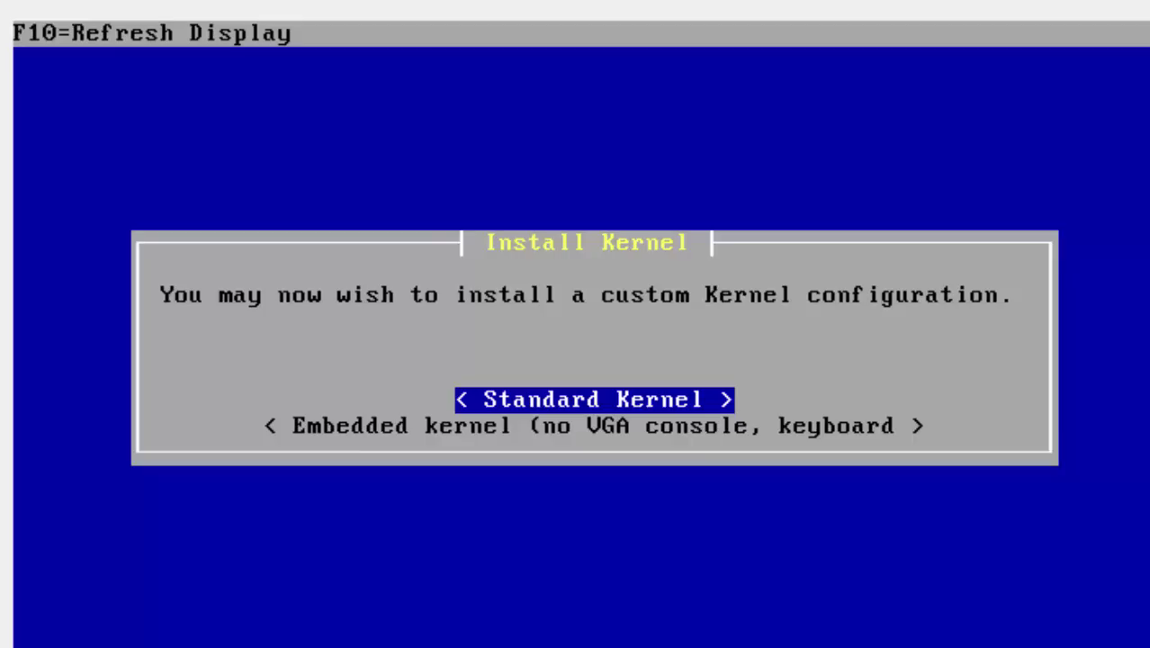
Step: Install the Standard Kernel rather than the Embedded one
{"action": "key", "text": "Down"}
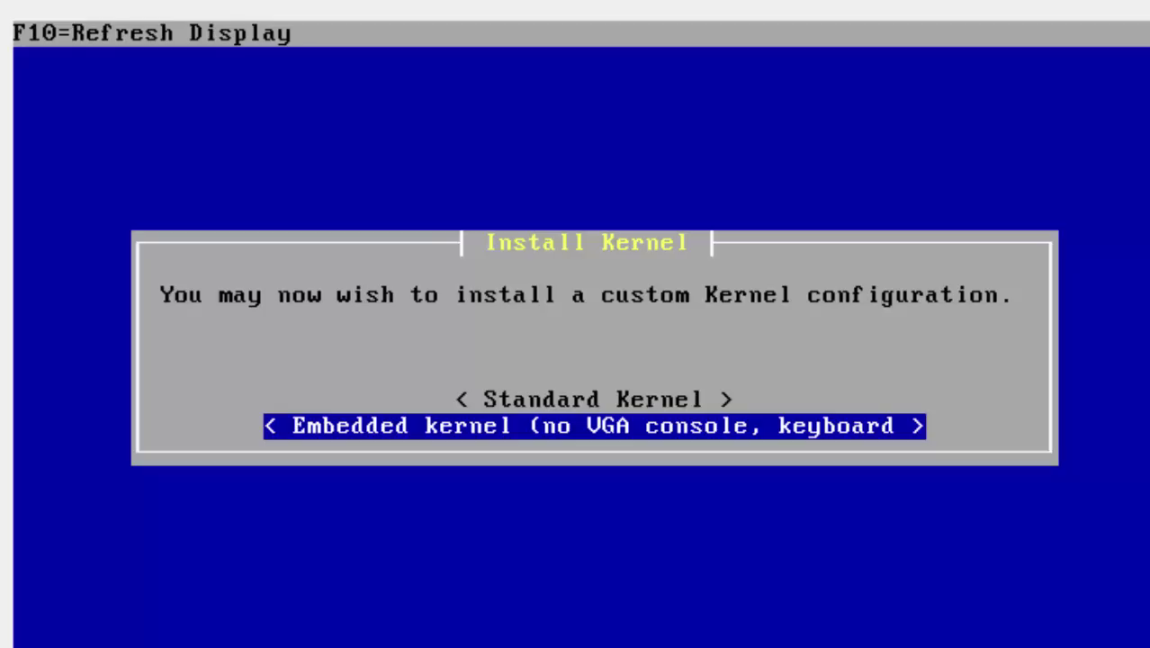
{"action": "key", "text": "Up"}
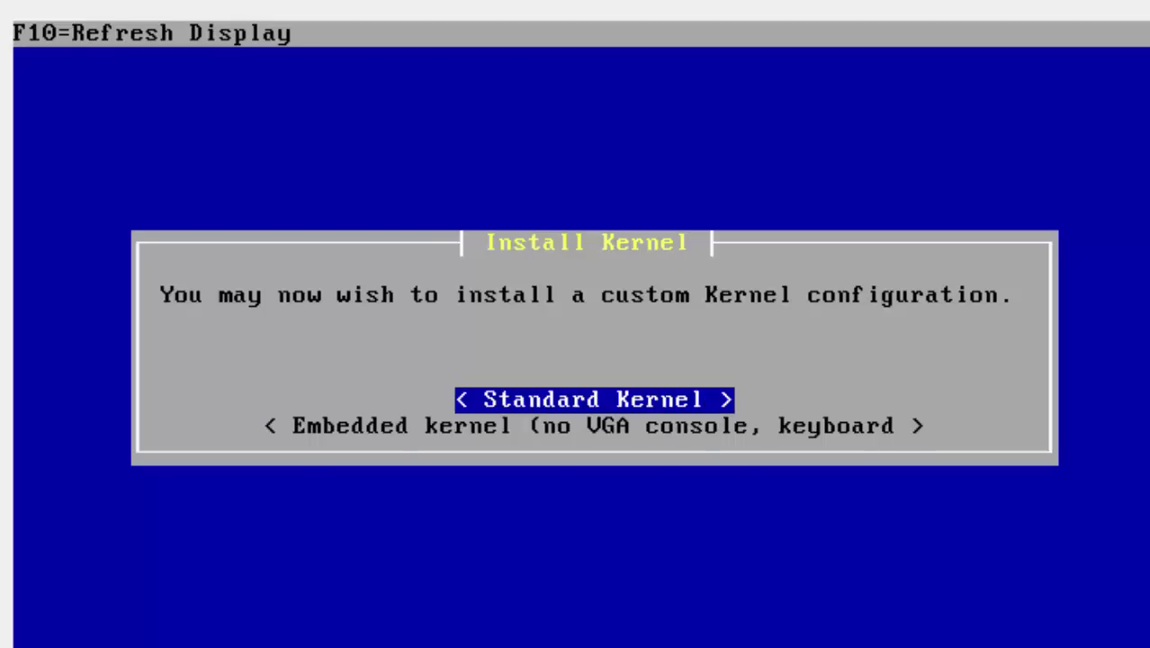
{"action": "key", "text": "Return"}
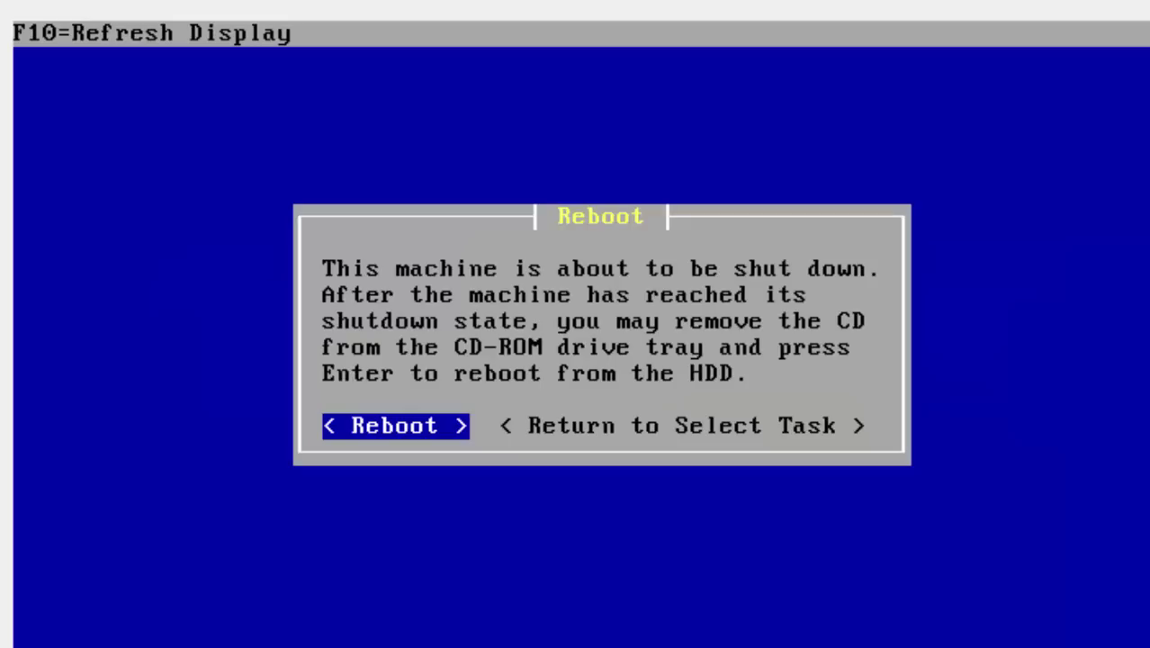
Step: Choose Reboot in the Reboot dialog to restart the installed pfSense VM
{"action": "key", "text": "Tab"}
{"action": "key", "text": "Tab"}
{"action": "key", "text": "Tab"}
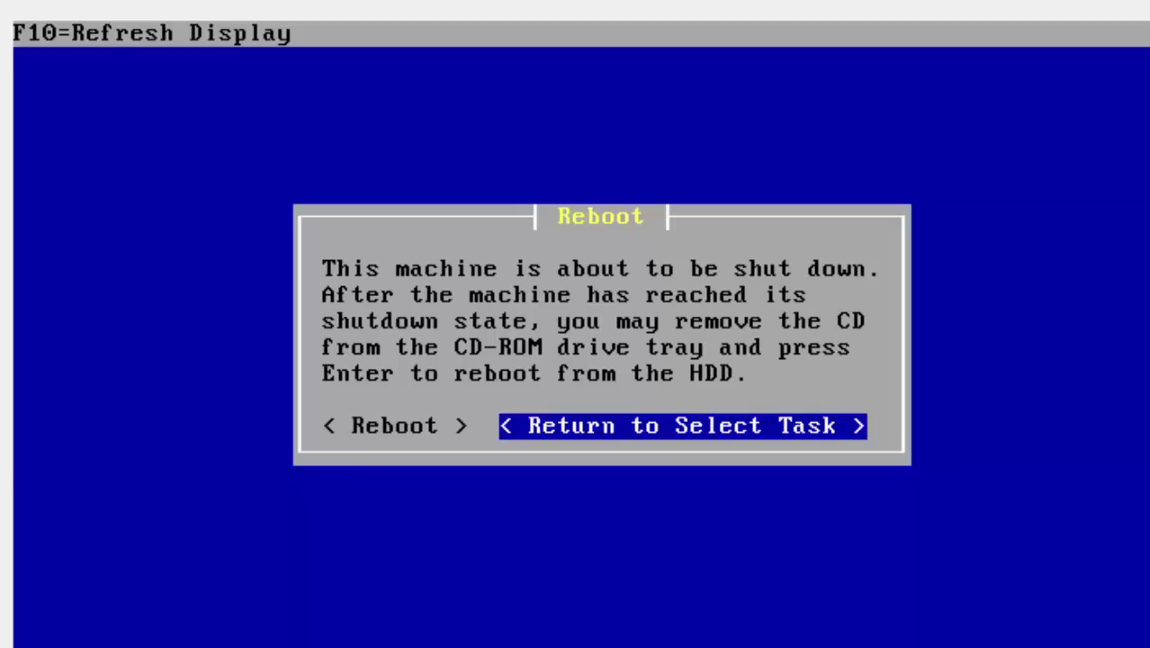
{"action": "key", "text": "Tab"}
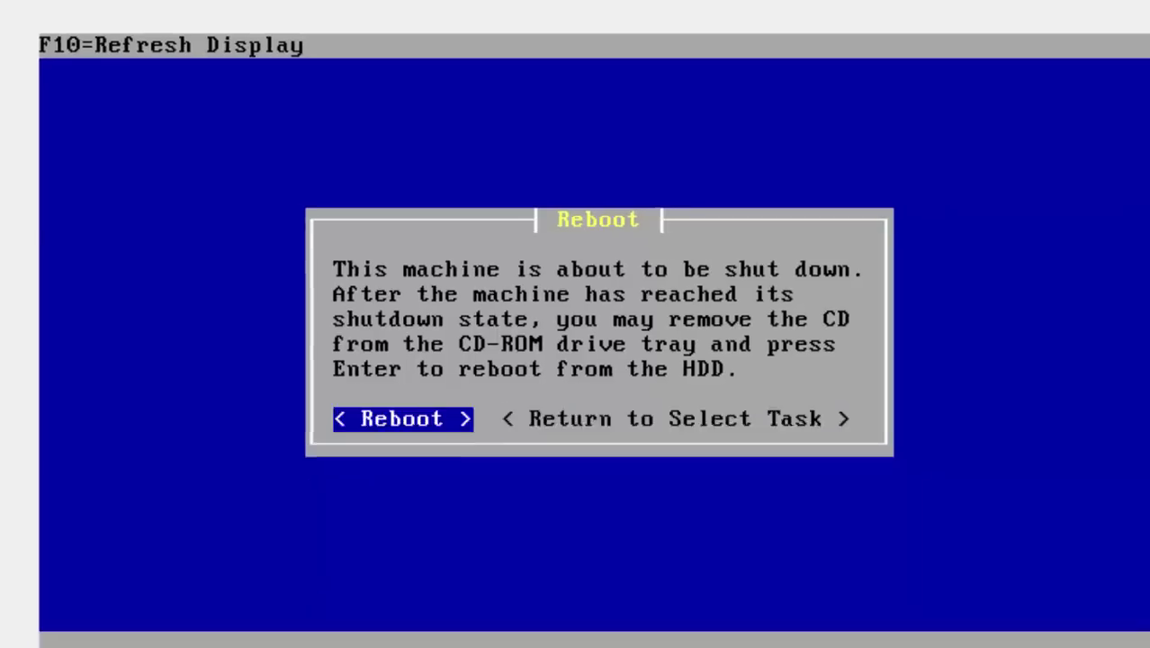
{"action": "key", "text": "Return"}
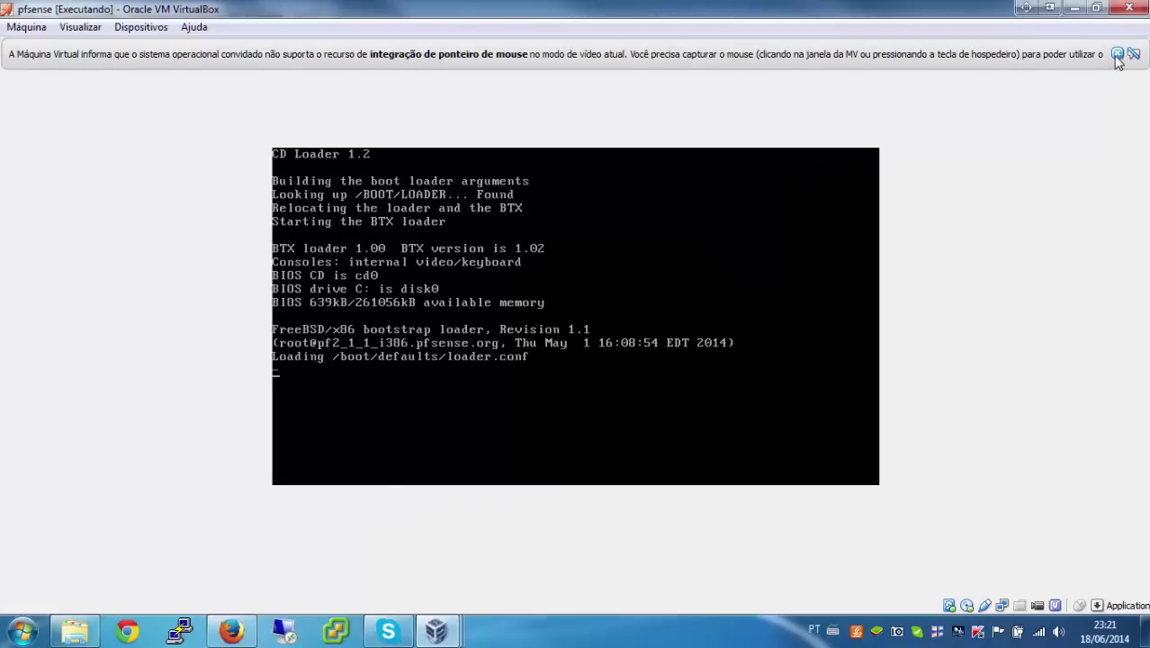
Step: Dismiss the mouse-integration notice and check the pfSense LiveCD image under Dispositivos > CD/DVD
{"action": "left_click", "coordinate": [1116, 55]}
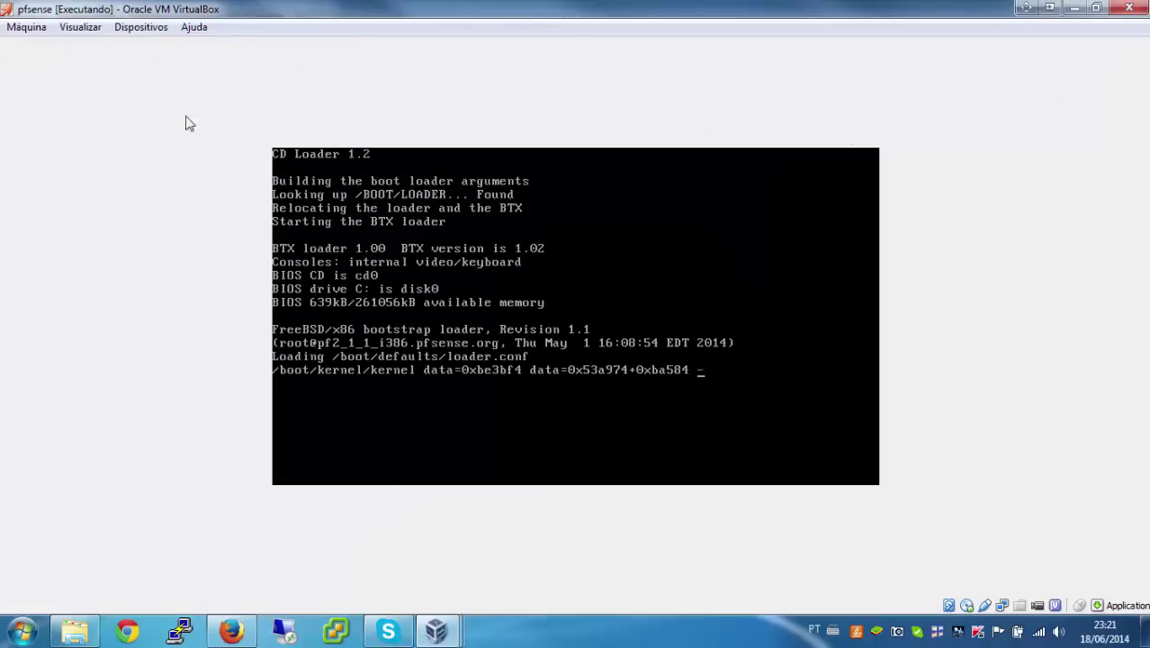
{"action": "left_click", "coordinate": [141, 27]}
{"action": "mouse_move", "coordinate": [208, 48]}
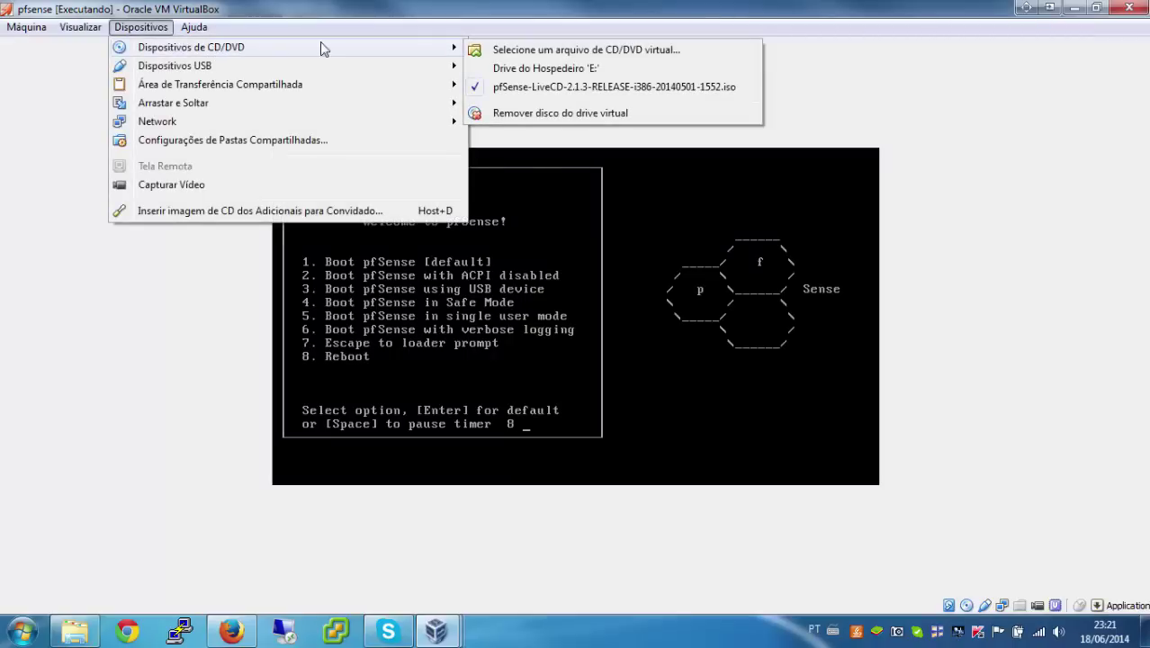
{"action": "left_click", "coordinate": [544, 90]}
Step: Reset the VM via Máquina > Reinicializar and confirm with Reiniciar
{"action": "left_click", "coordinate": [140, 27]}
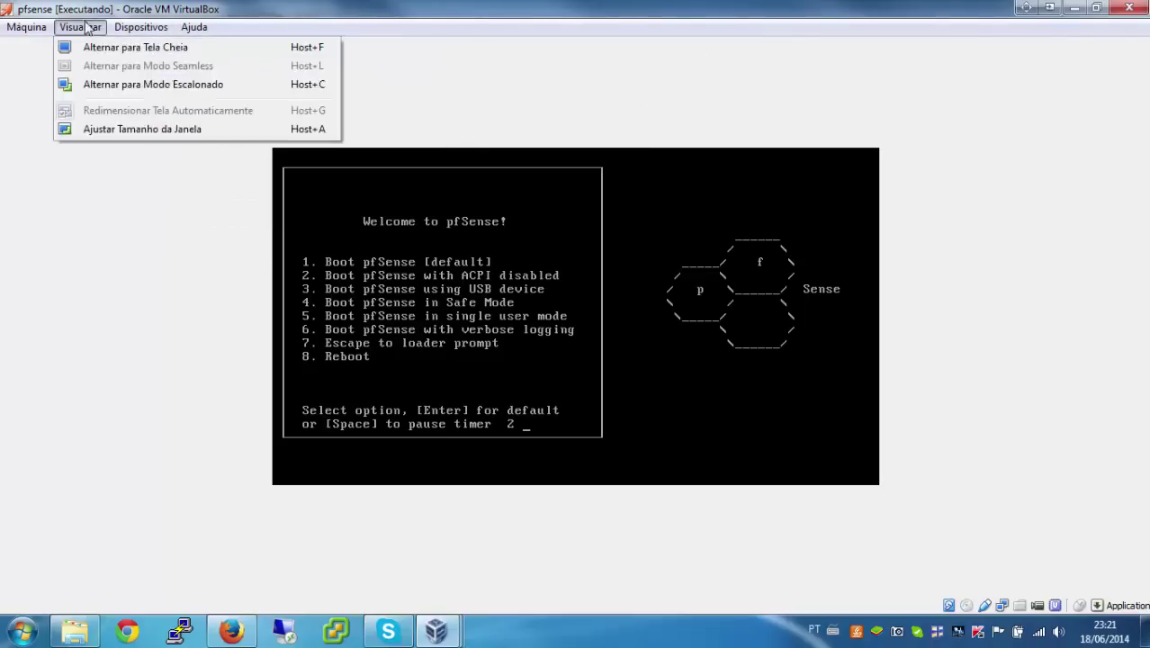
{"action": "mouse_move", "coordinate": [26, 27]}
{"action": "left_click", "coordinate": [78, 200]}
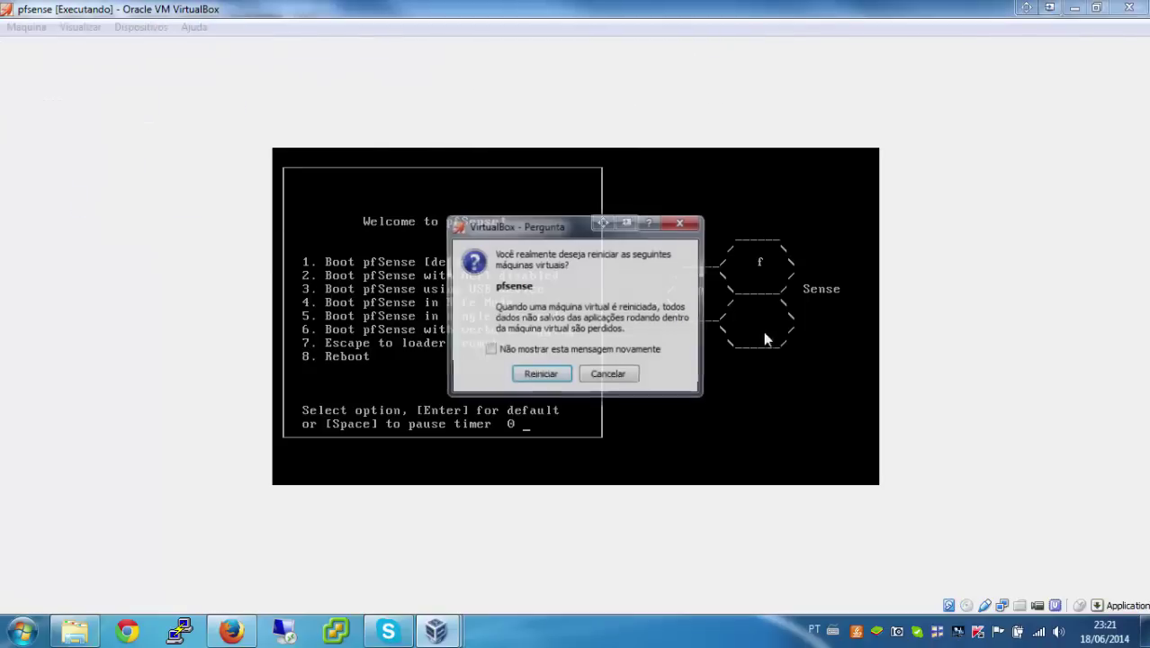
{"action": "left_click", "coordinate": [539, 374]}
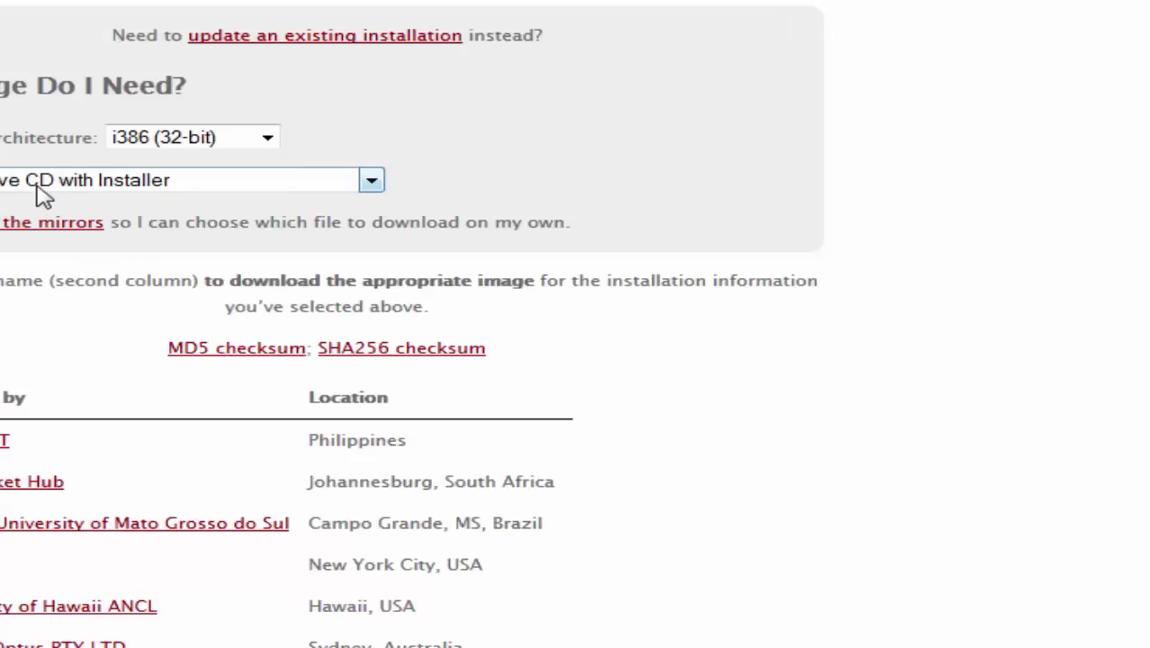
Step: Bring the pfSense VM window forward from the VirtualBox taskbar preview
{"action": "mouse_move", "coordinate": [423, 640]}
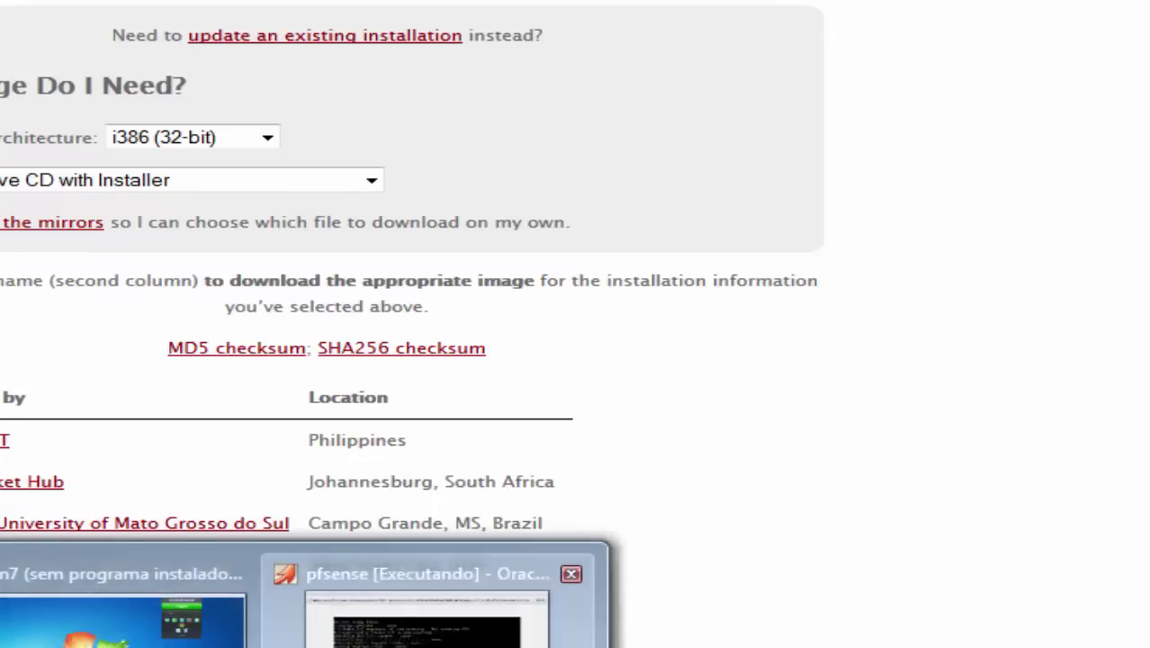
{"action": "left_click", "coordinate": [423, 603]}
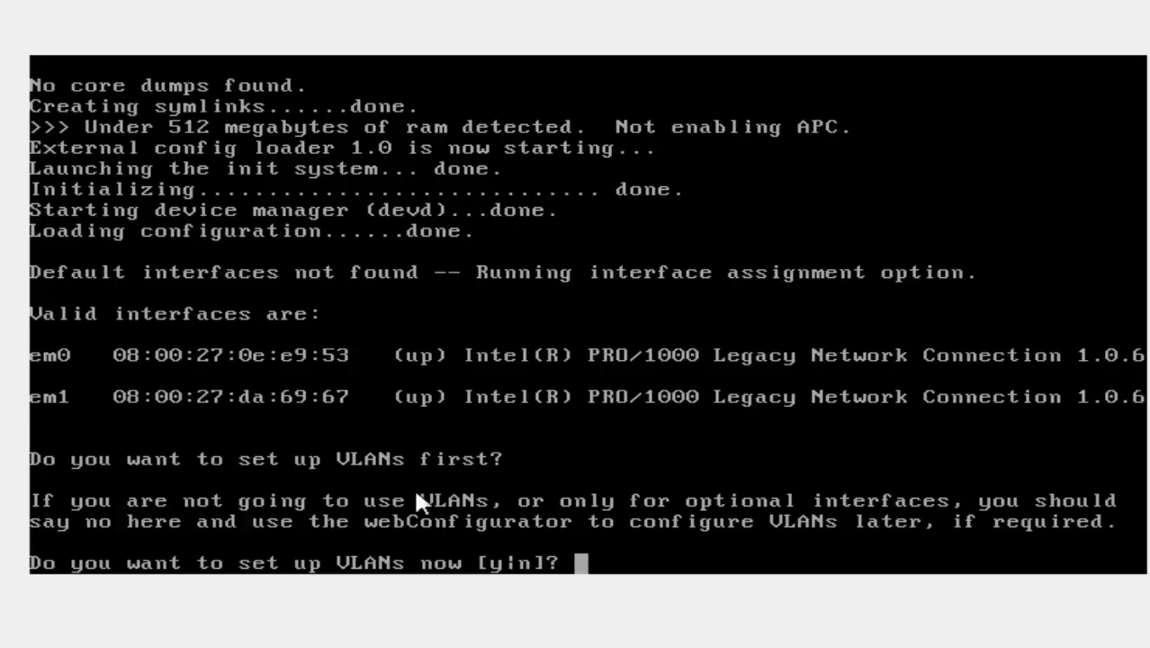
Step: Answer 'n' to the pfSense VLAN setup prompt so the console asks for the WAN interface
{"action": "type", "text": "n"}
{"action": "key", "text": "Return"}
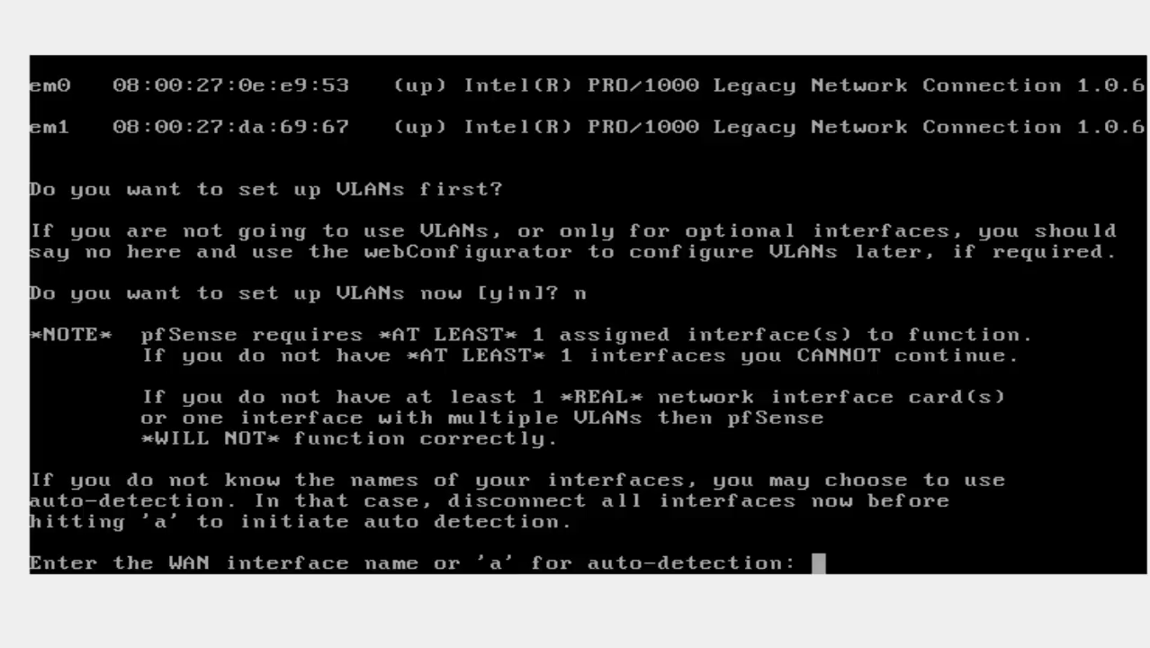
Step: Enter em0 as the pfSense WAN interface
{"action": "type", "text": "em0"}
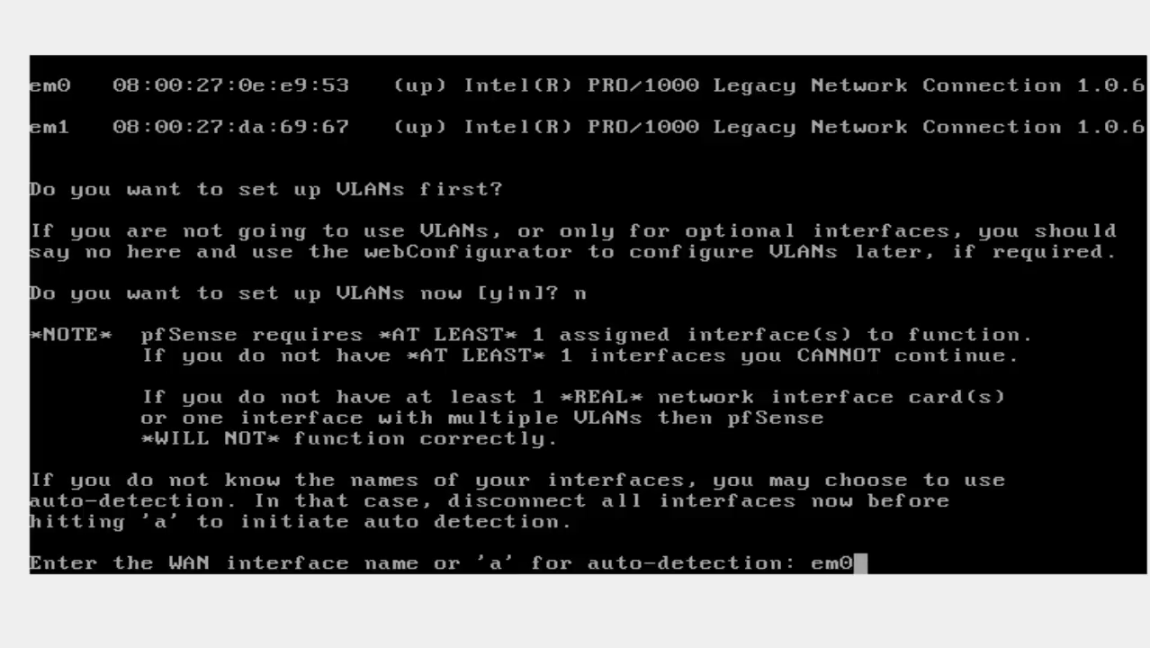
{"action": "key", "text": "Return"}
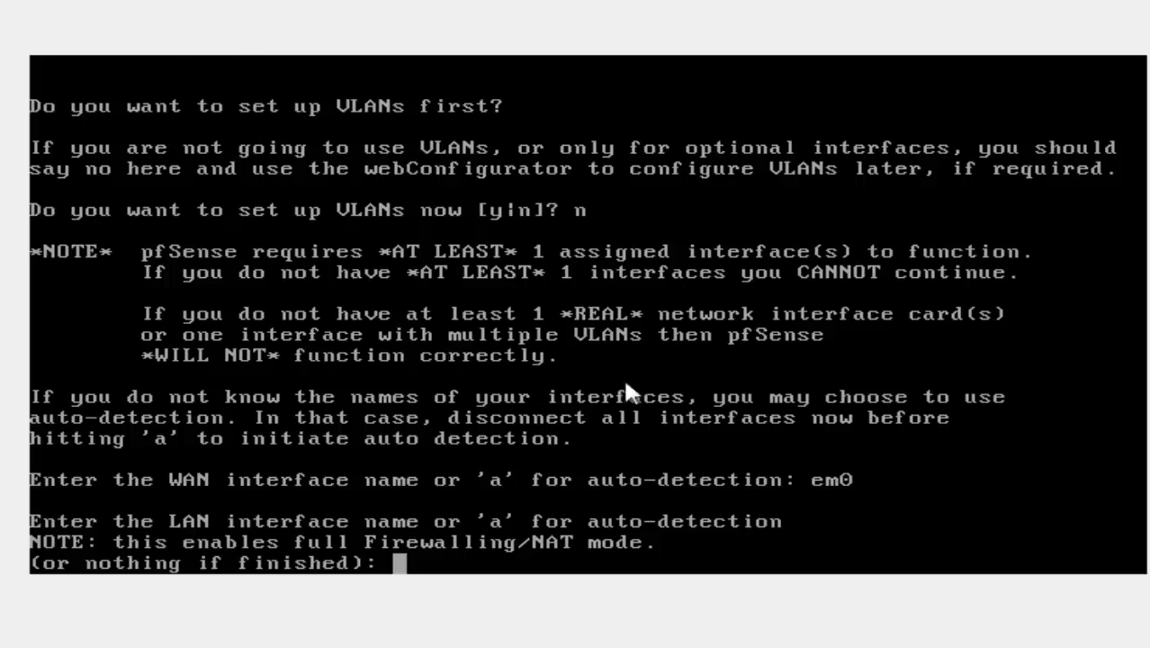
Step: Type em1 at the pfSense LAN interface prompt
{"action": "type", "text": "em"}
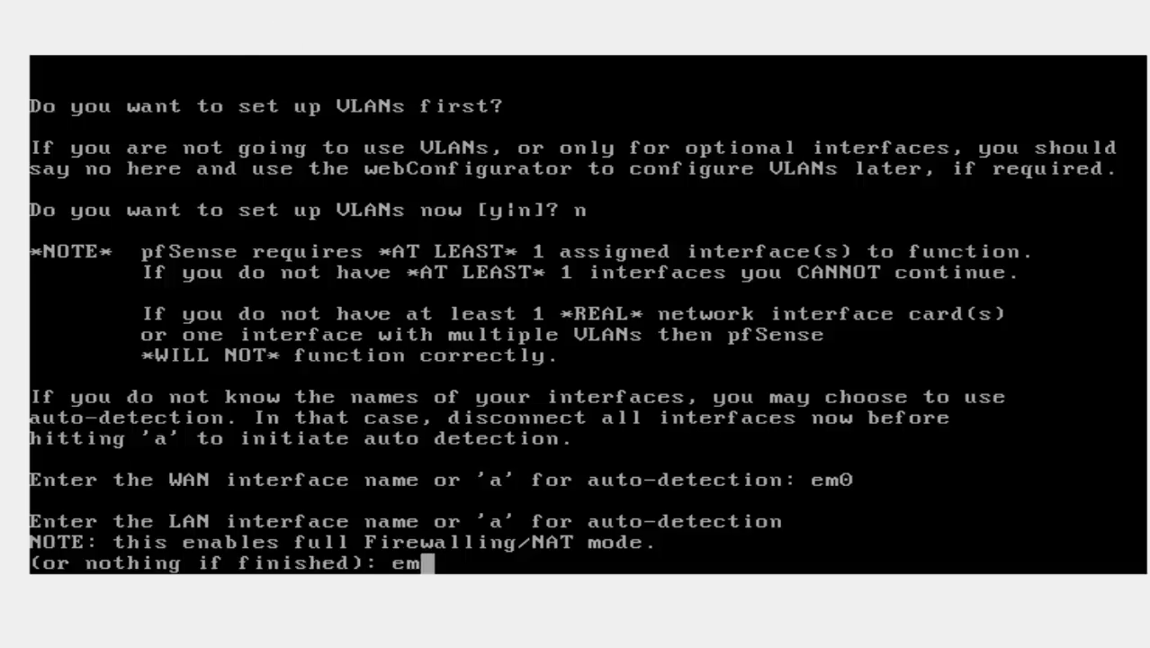
{"action": "type", "text": "1"}
Step: Accept em1 as LAN, clear the stray characters, and leave the optional interface blank
{"action": "key", "text": "Return"}
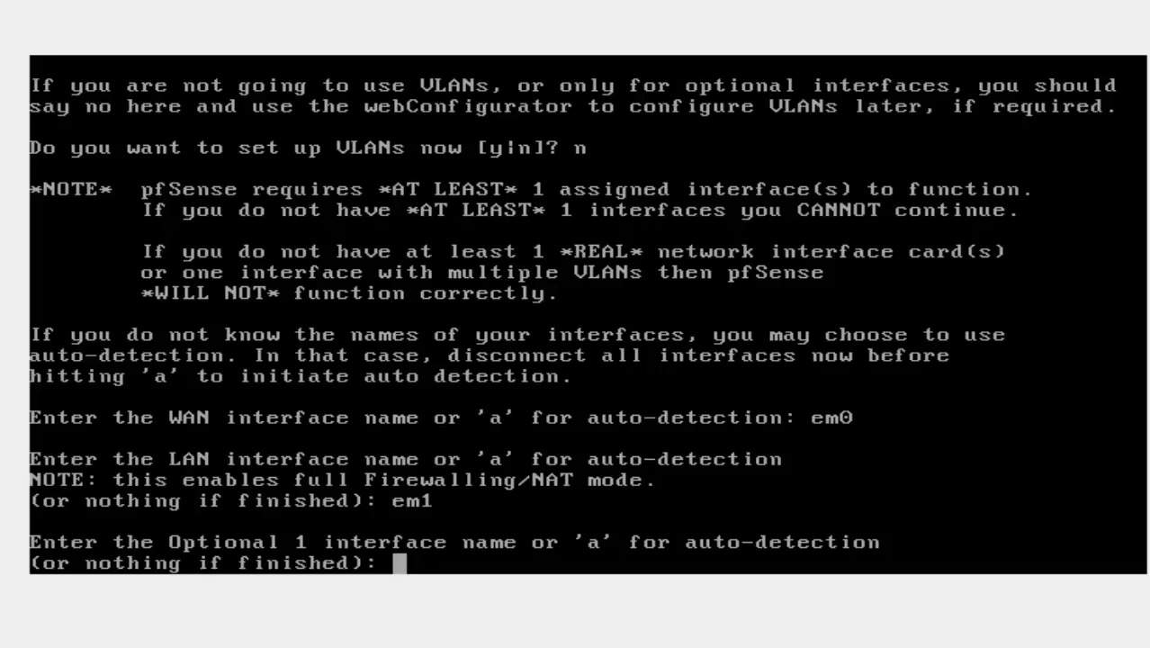
{"action": "key", "text": "Page_Down"}
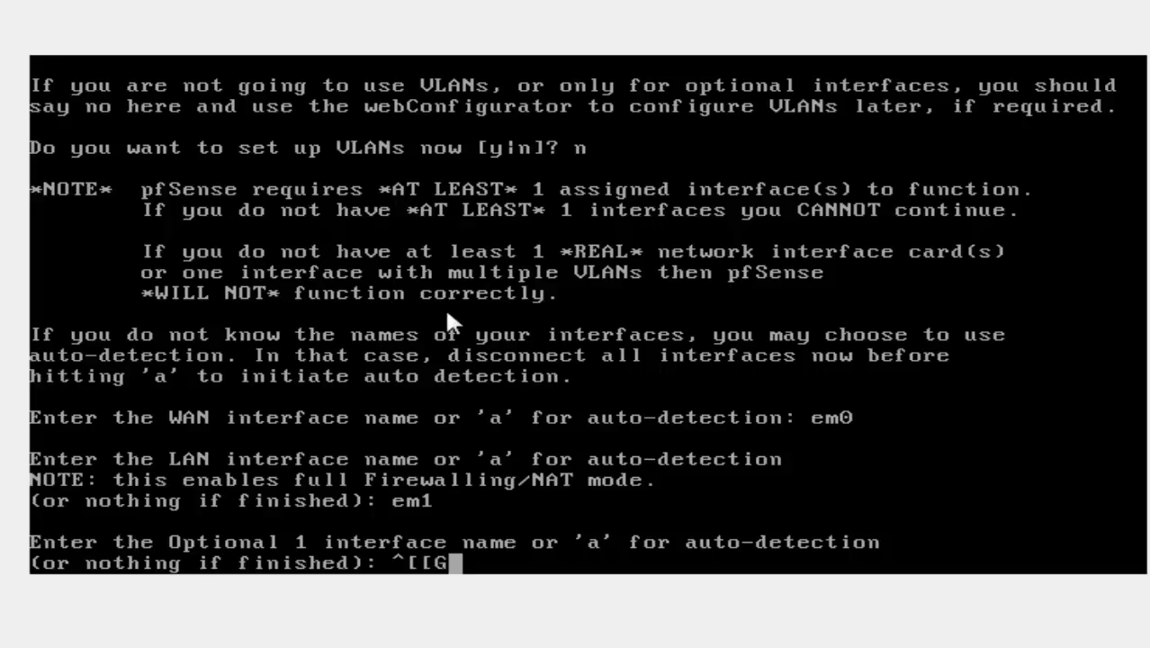
{"action": "key", "text": "BackSpace"}
{"action": "key", "text": "BackSpace"}
{"action": "key", "text": "BackSpace"}
{"action": "key", "text": "BackSpace"}
{"action": "key", "text": "Return"}
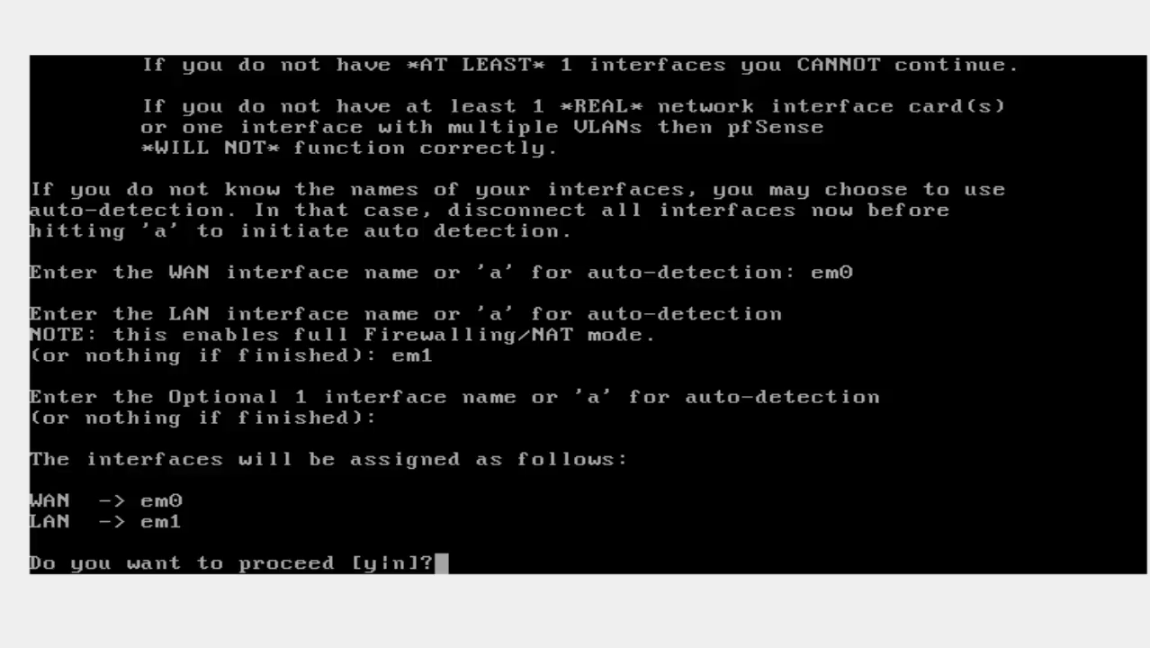
Step: Answer y to confirm the WAN em0 / LAN em1 assignments so pfSense finishes booting
{"action": "type", "text": "y"}
{"action": "key", "text": "Return"}
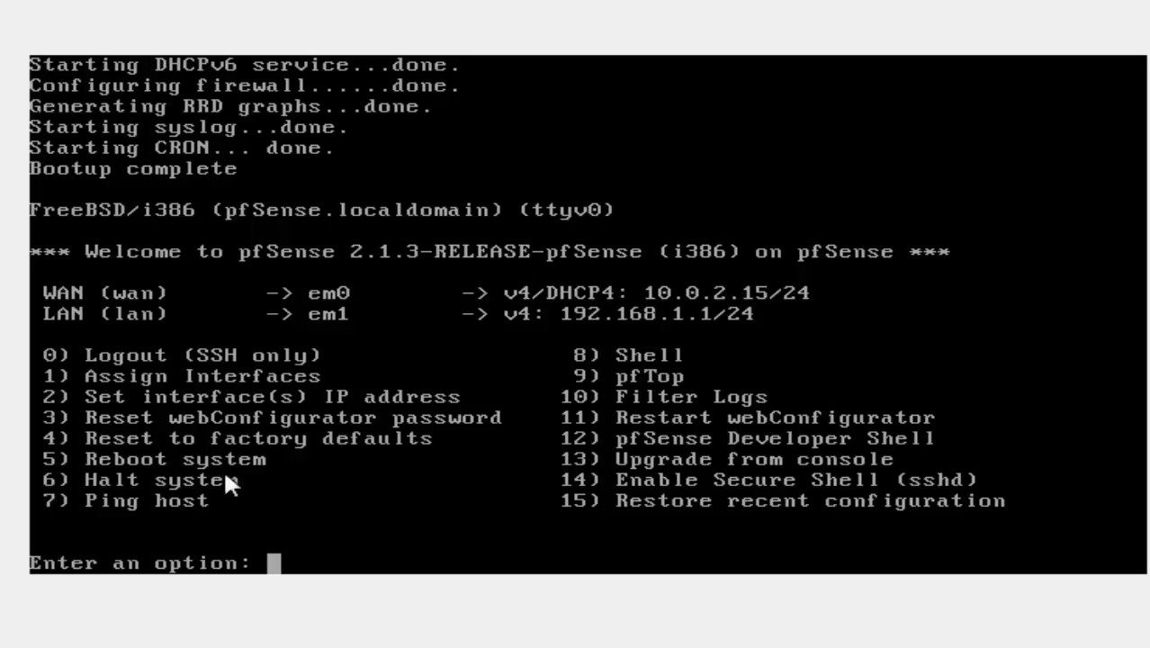
{"action": "type", "text": "3"}
{"action": "key", "text": "BackSpace"}
{"action": "type", "text": "4"}
{"action": "key", "text": "BackSpace"}
{"action": "type", "text": "1"}
{"action": "key", "text": "Return"}
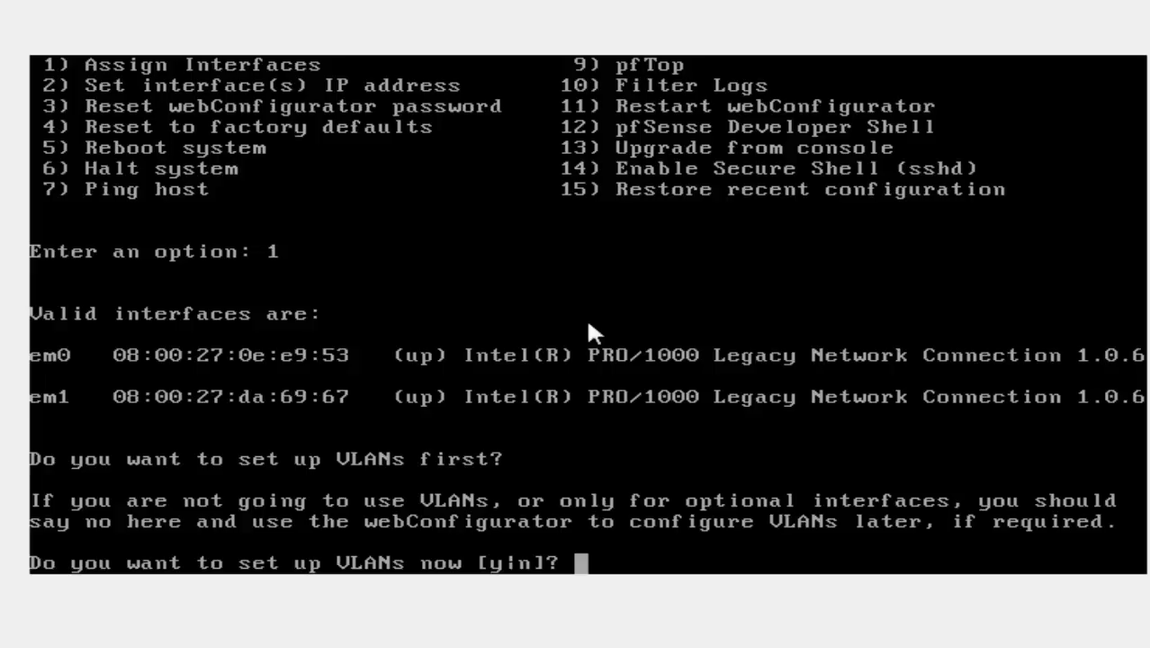
{"action": "key", "text": "ctrl+c"}
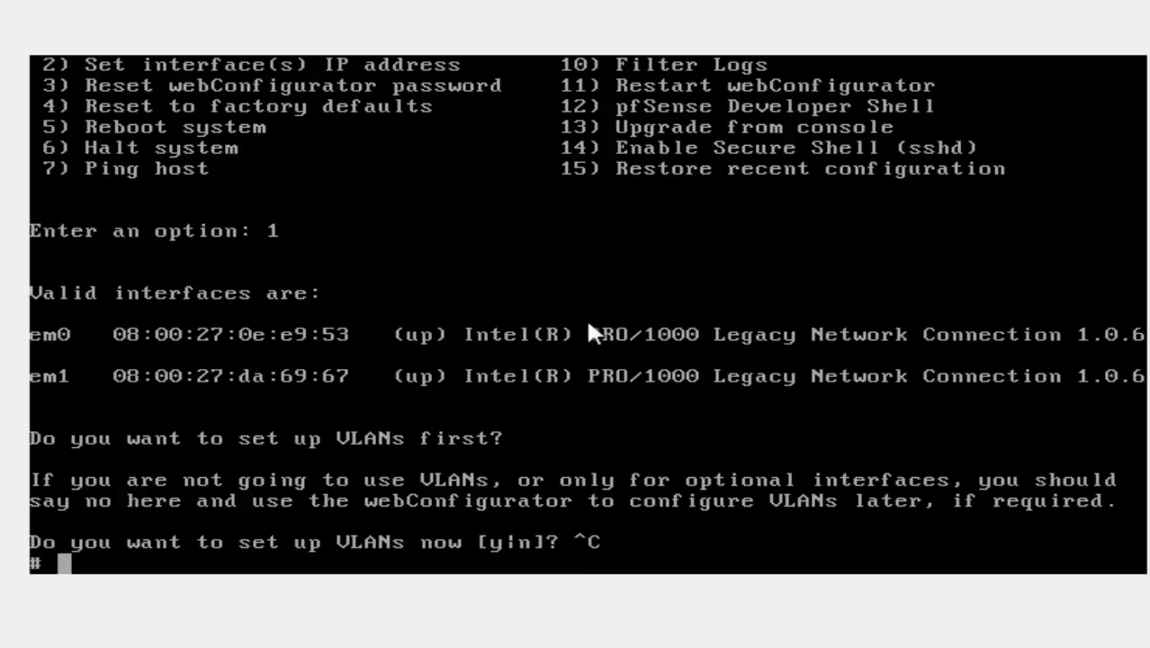
{"action": "type", "text": "exit"}
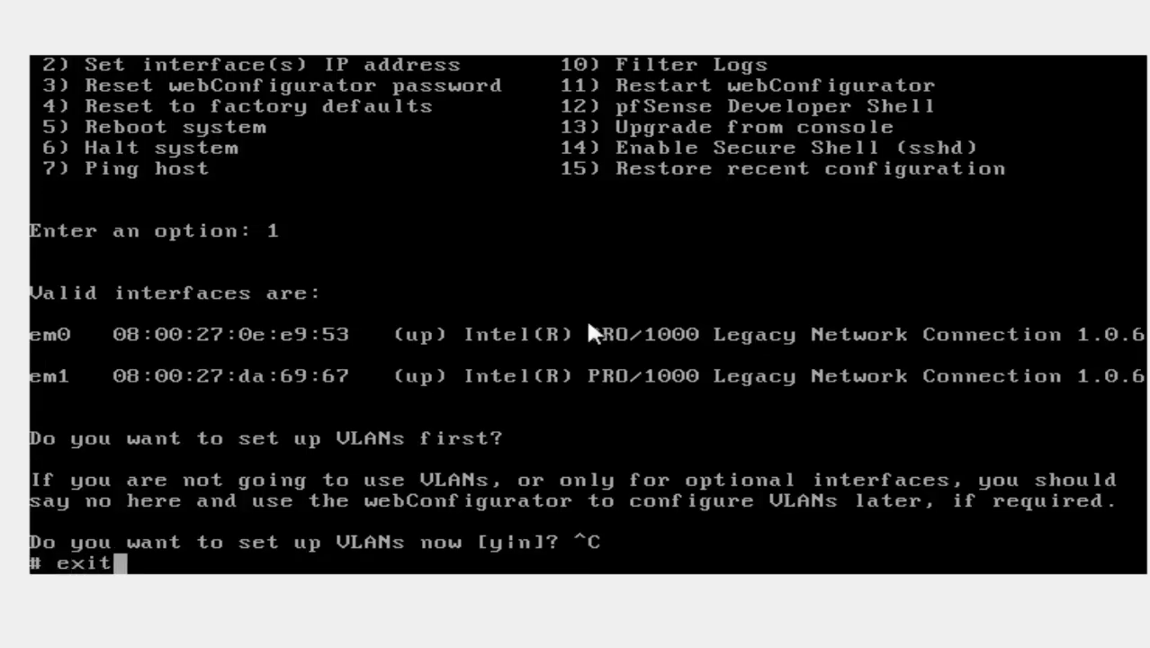
{"action": "key", "text": "Return"}
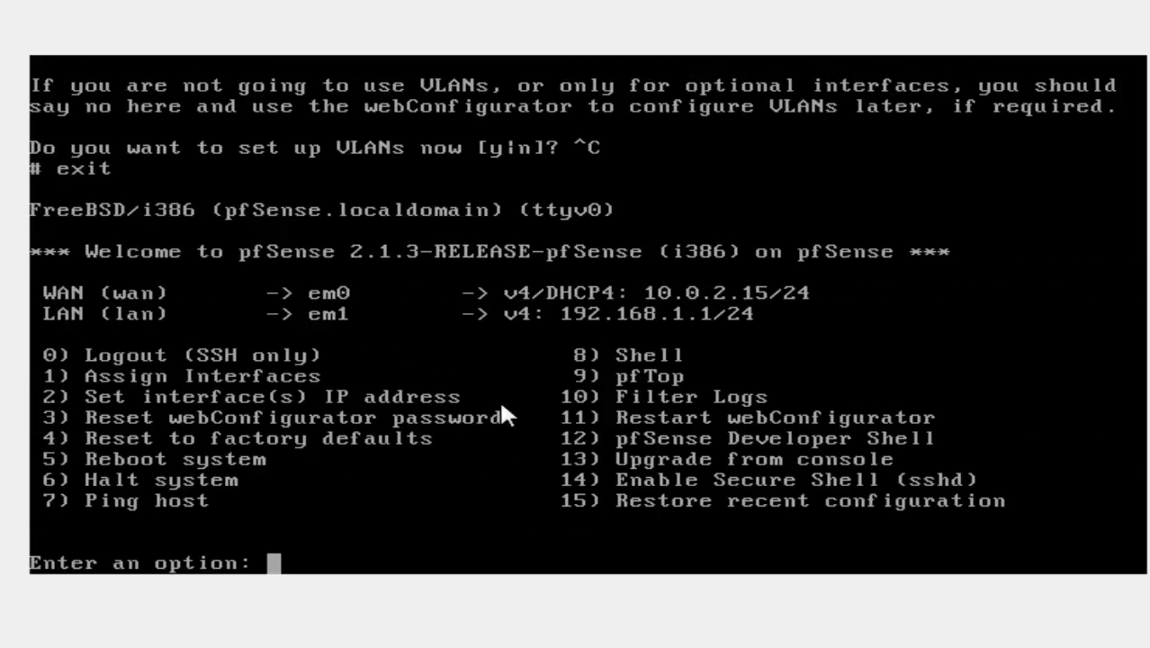
{"action": "type", "text": "1"}
{"action": "key", "text": "Return"}
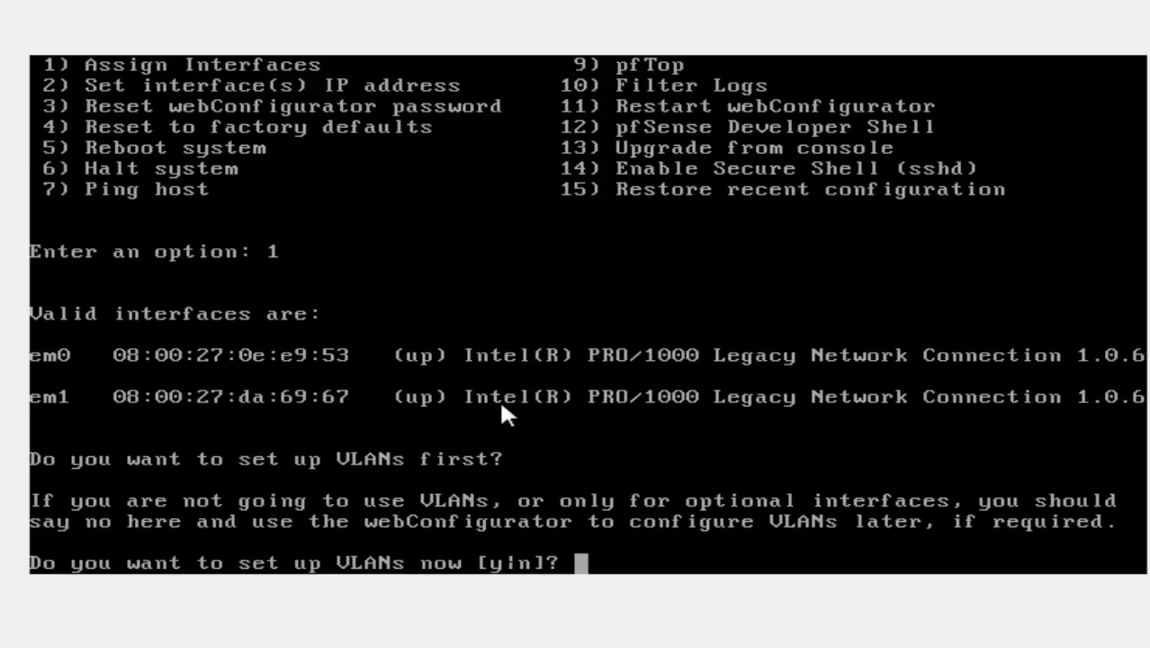
{"action": "key", "text": "ctrl+c"}
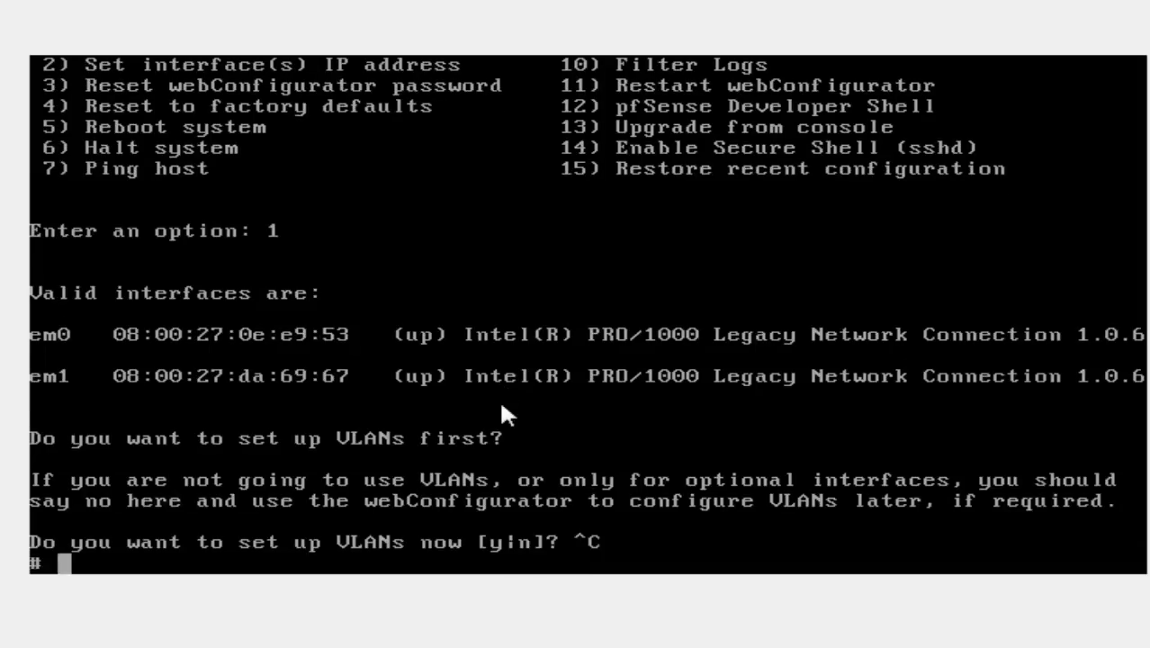
{"action": "type", "text": "exit"}
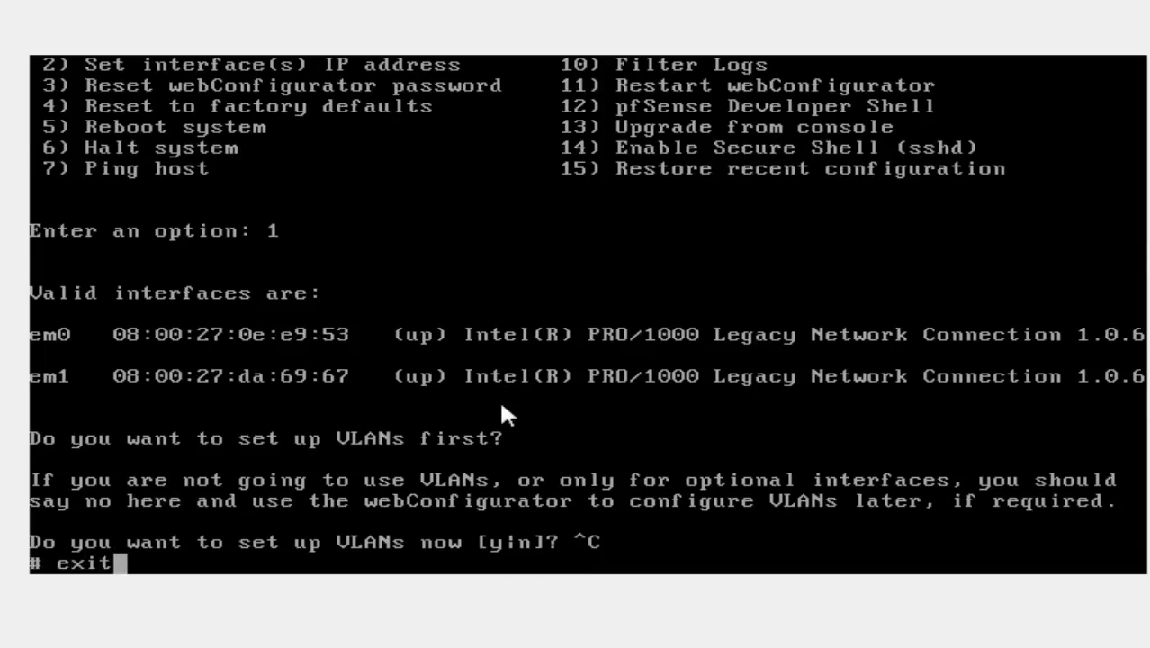
{"action": "key", "text": "Return"}
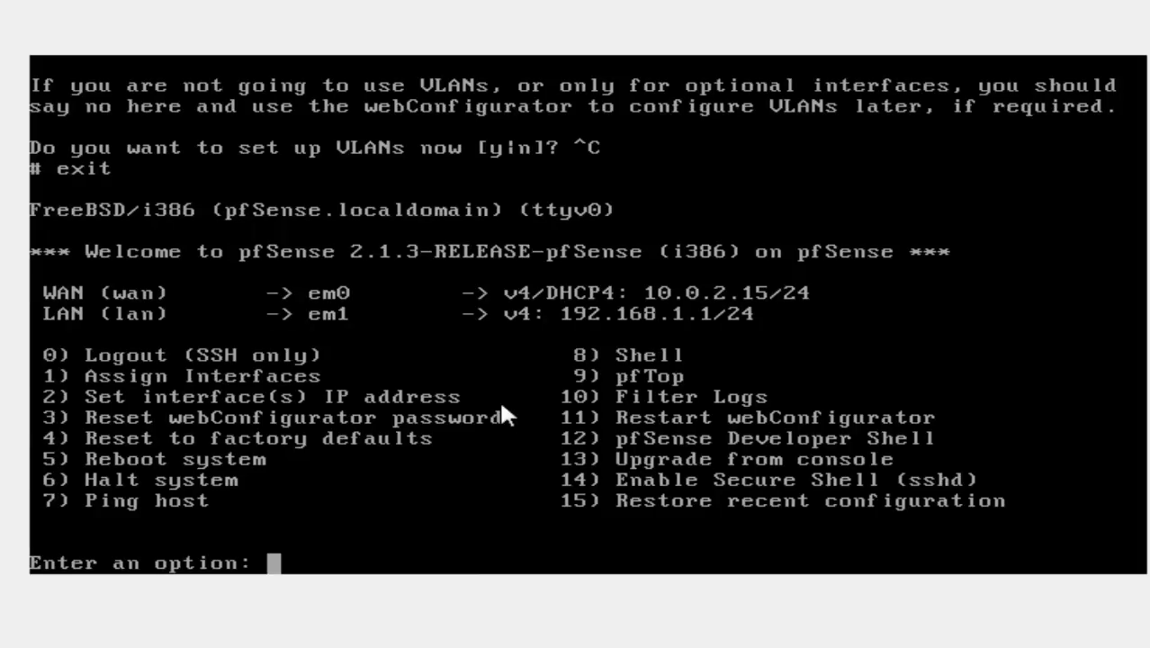
Step: Choose option 2, select interface 2 (LAN), and type 192.168.0.1 as its new IPv4 address
{"action": "type", "text": "2"}
{"action": "key", "text": "Return"}
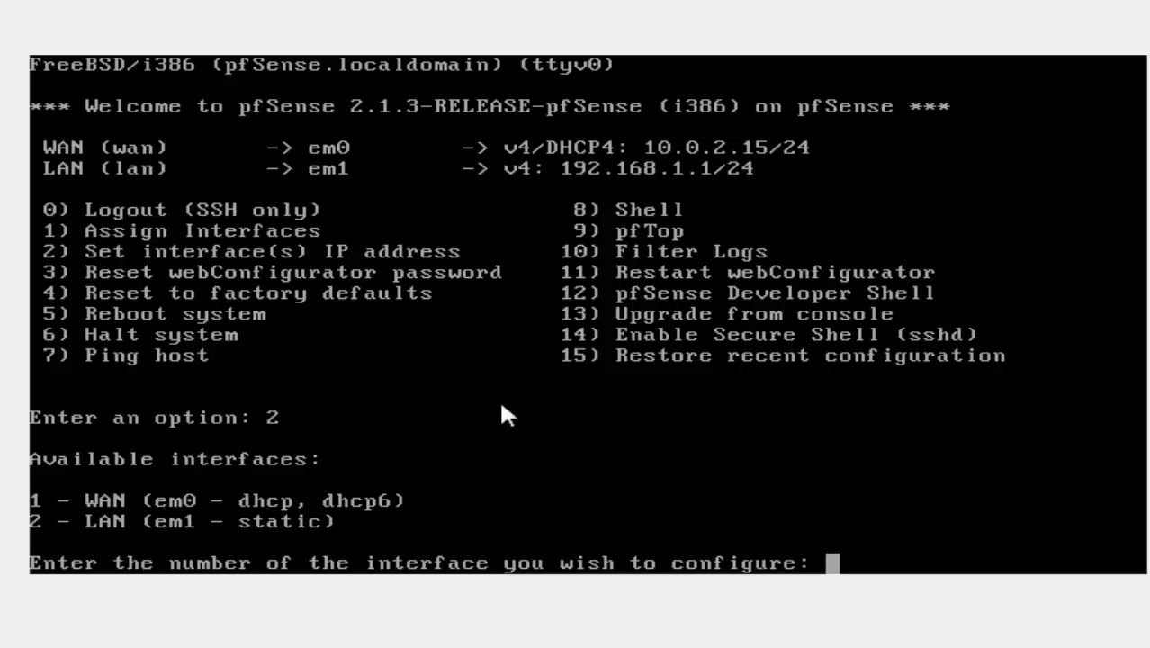
{"action": "type", "text": "2"}
{"action": "key", "text": "Return"}
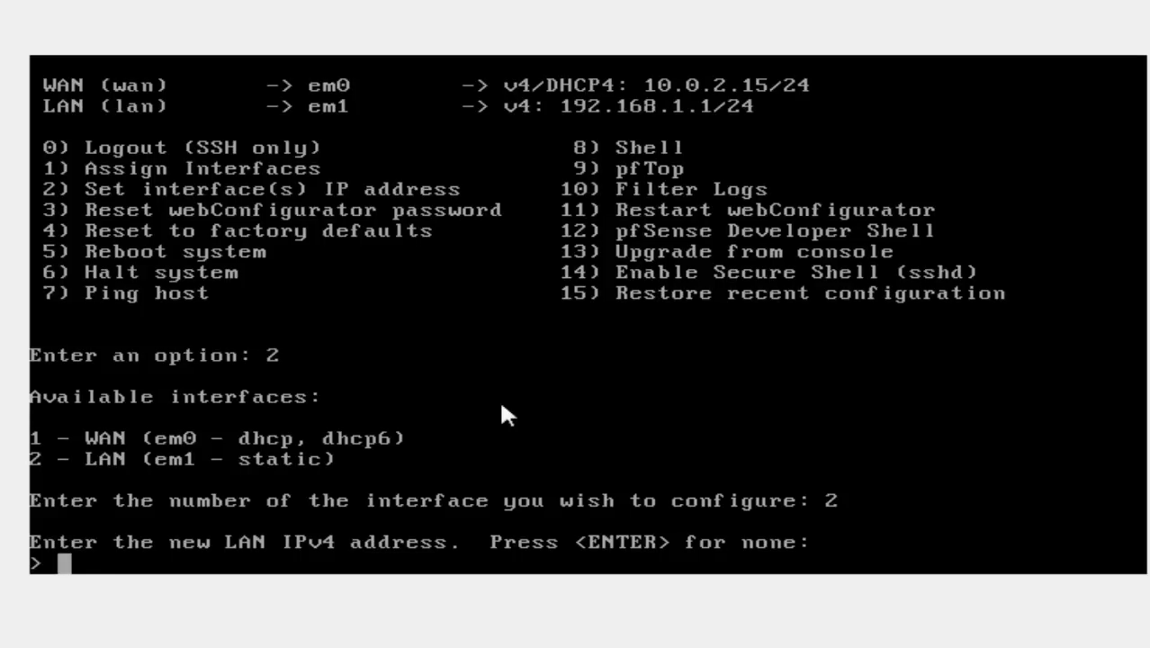
{"action": "type", "text": "192.1"}
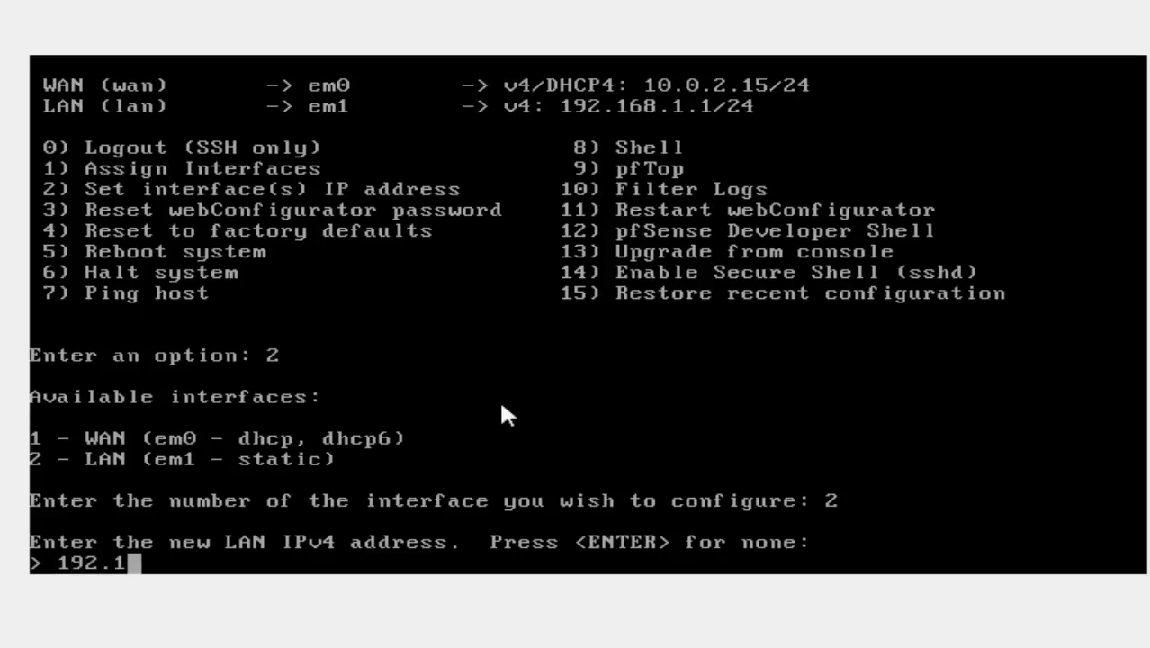
{"action": "type", "text": "68.0.1"}
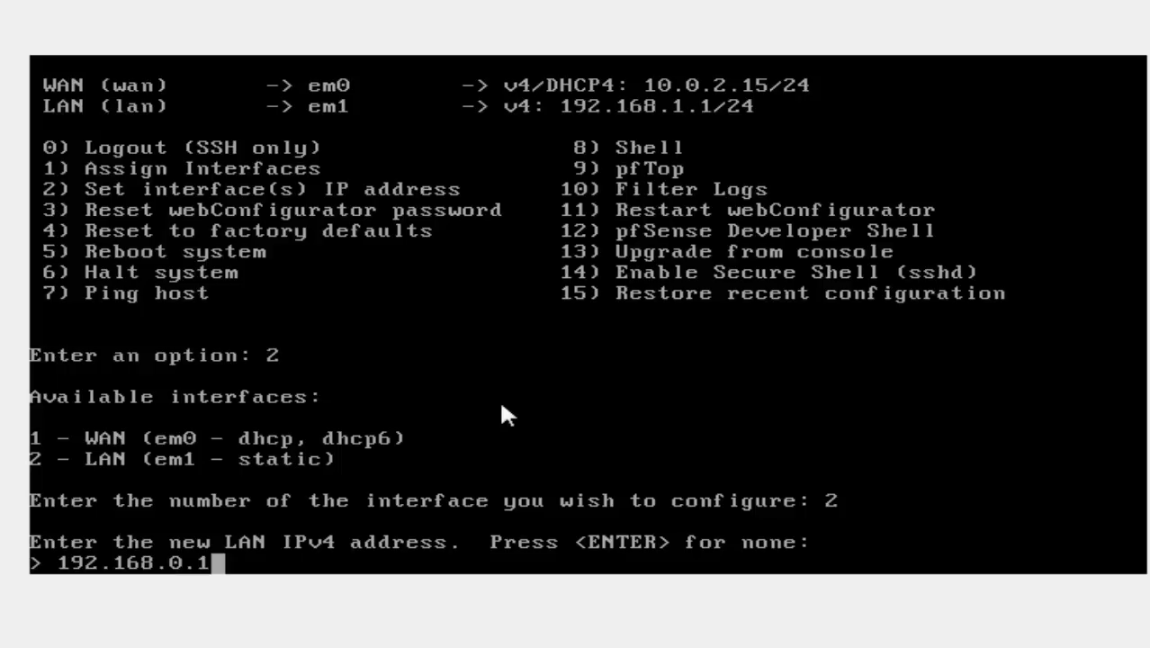
Step: Submit 192.168.0.1 as the new LAN IPv4 address
{"action": "key", "text": "Return"}
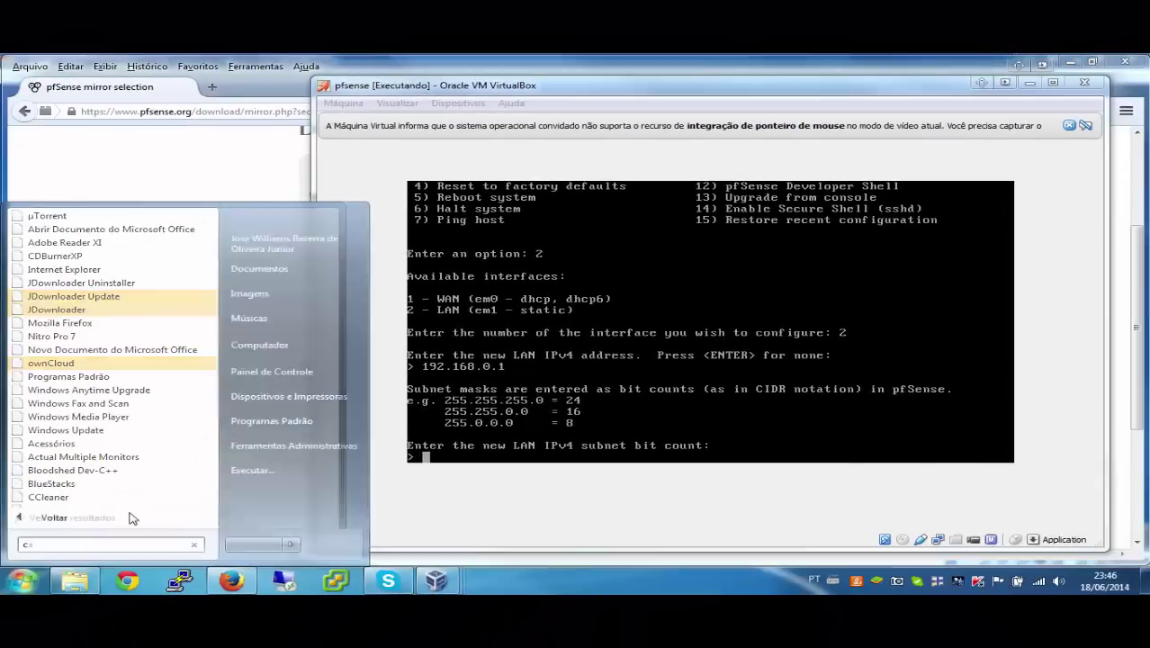
Step: Launch Calculator by searching calc from the Start menu and open its Exibir (View) menu
{"action": "type", "text": "calc"}
{"action": "key", "text": "Return"}
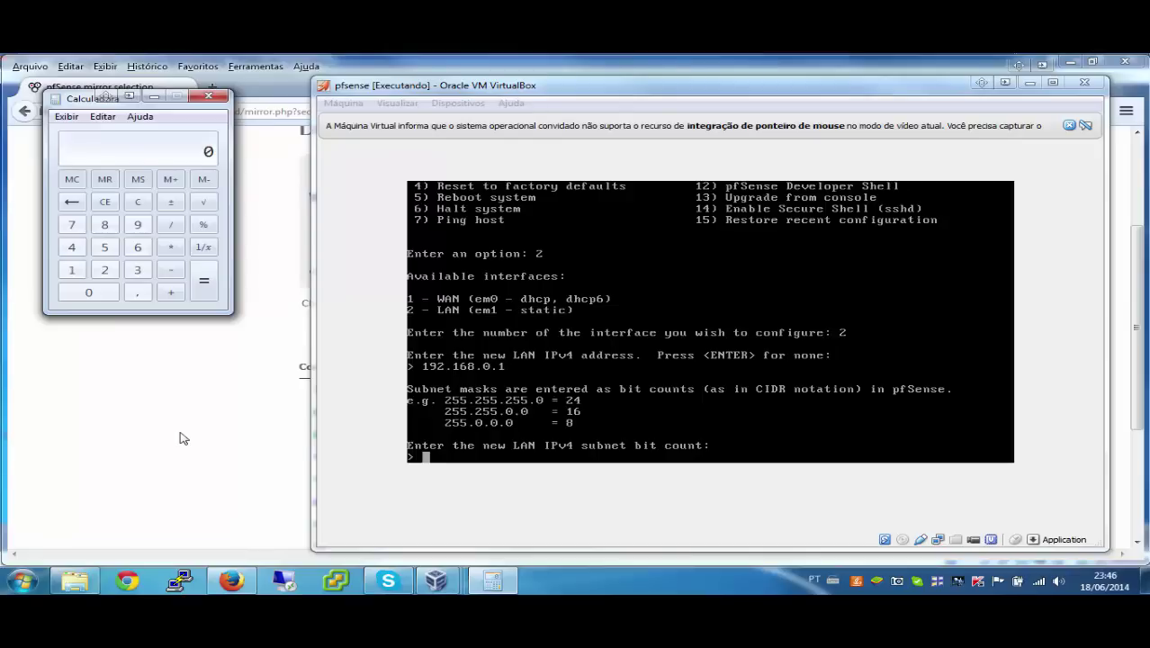
{"action": "left_click", "coordinate": [67, 117]}
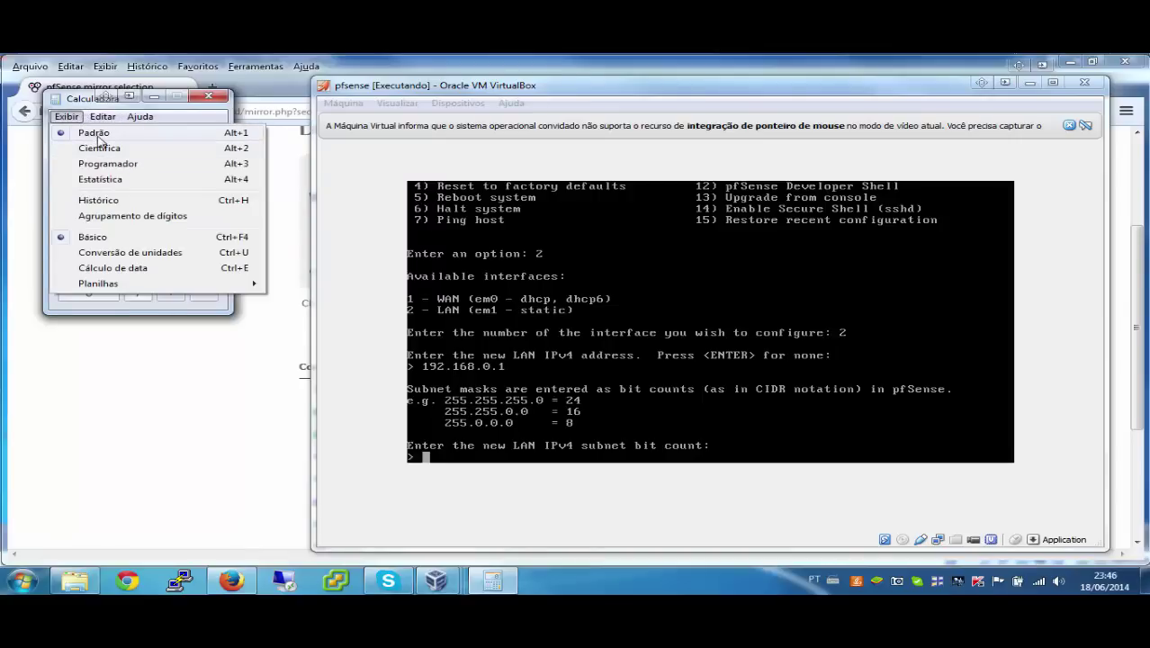
Step: Switch Calculator to Programador (Programmer) mode
{"action": "left_click", "coordinate": [128, 164]}
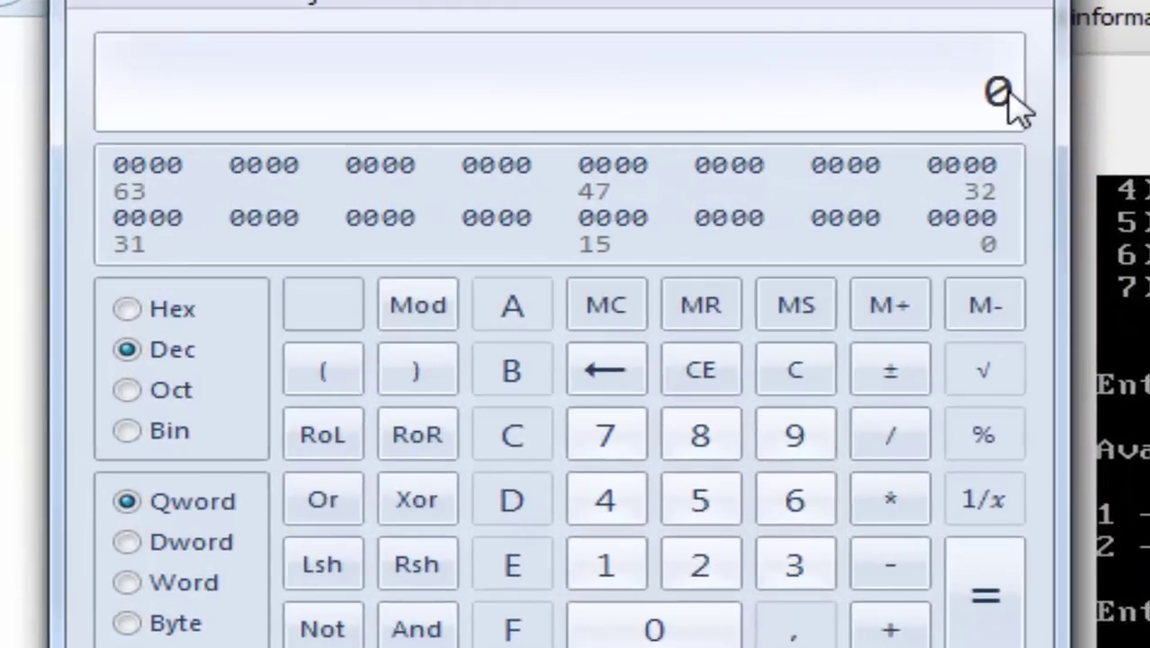
Step: Convert 255 and 227 to binary (11111111, 11100011), returning to decimal after each
{"action": "type", "text": "255"}
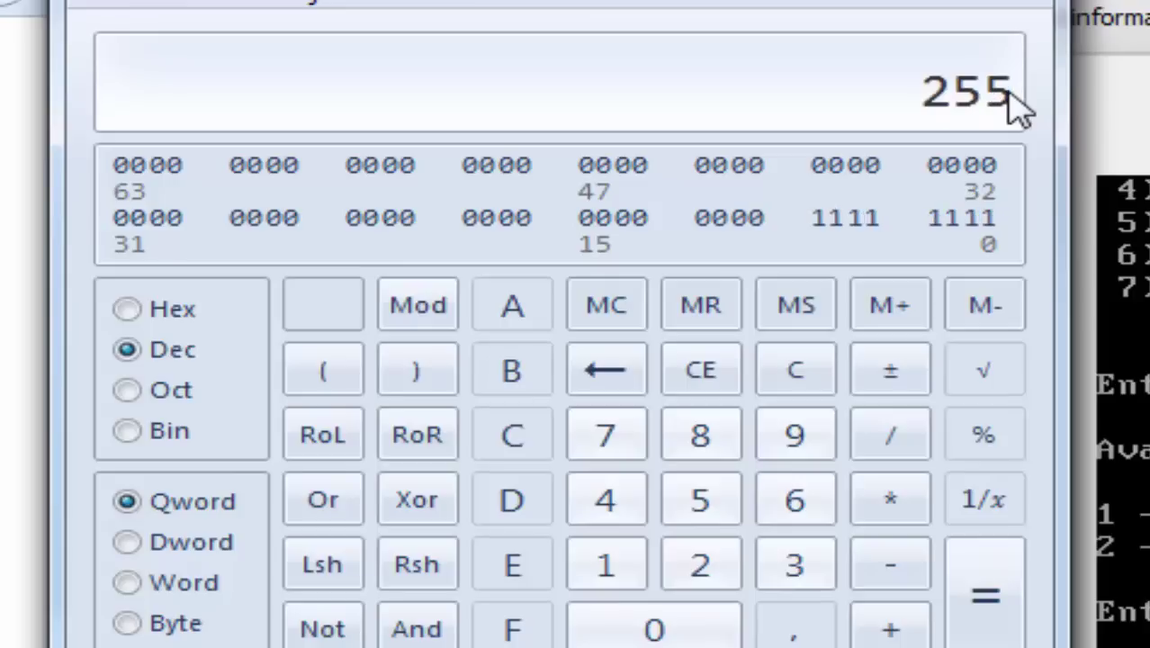
{"action": "left_click", "coordinate": [149, 436]}
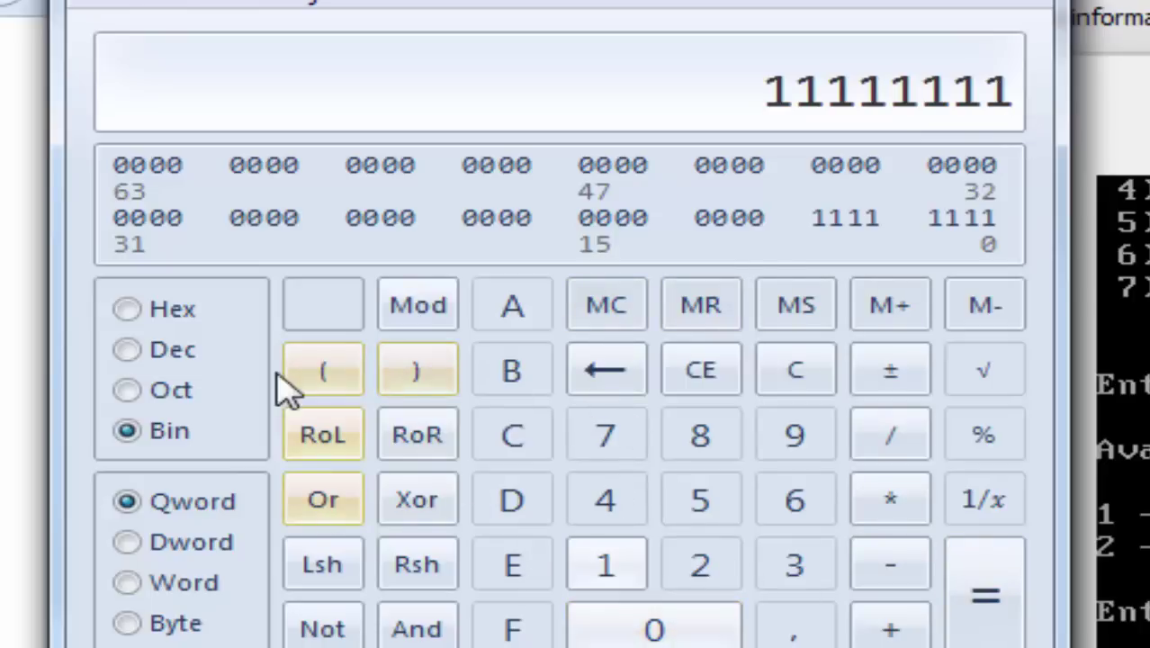
{"action": "left_click", "coordinate": [177, 351]}
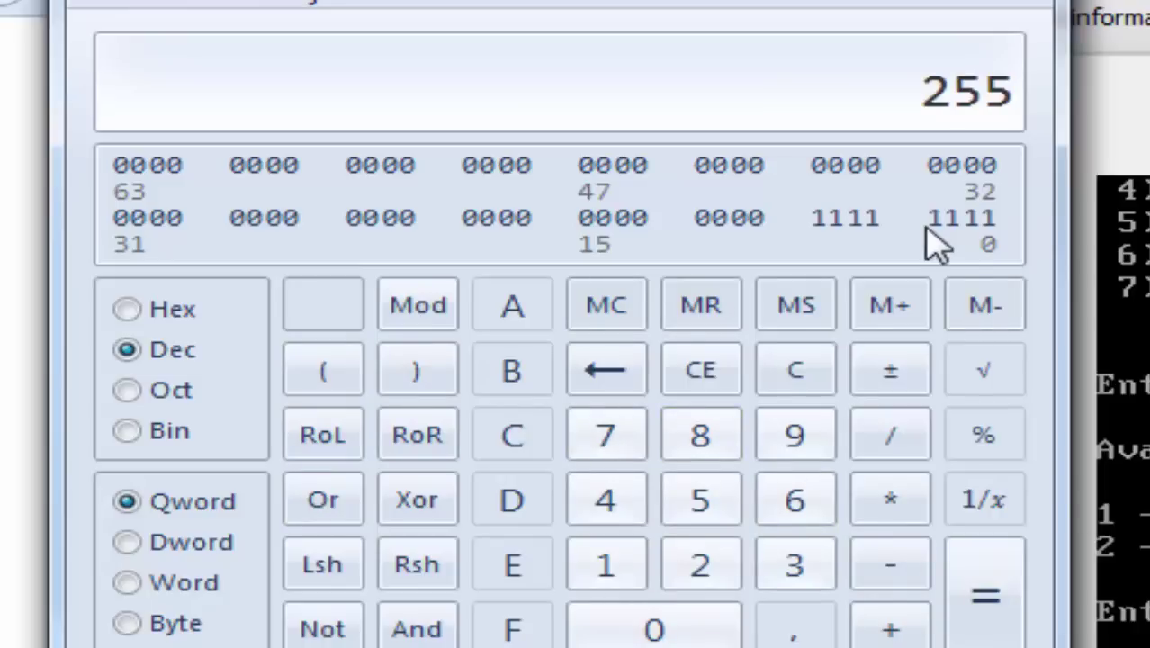
{"action": "type", "text": "227"}
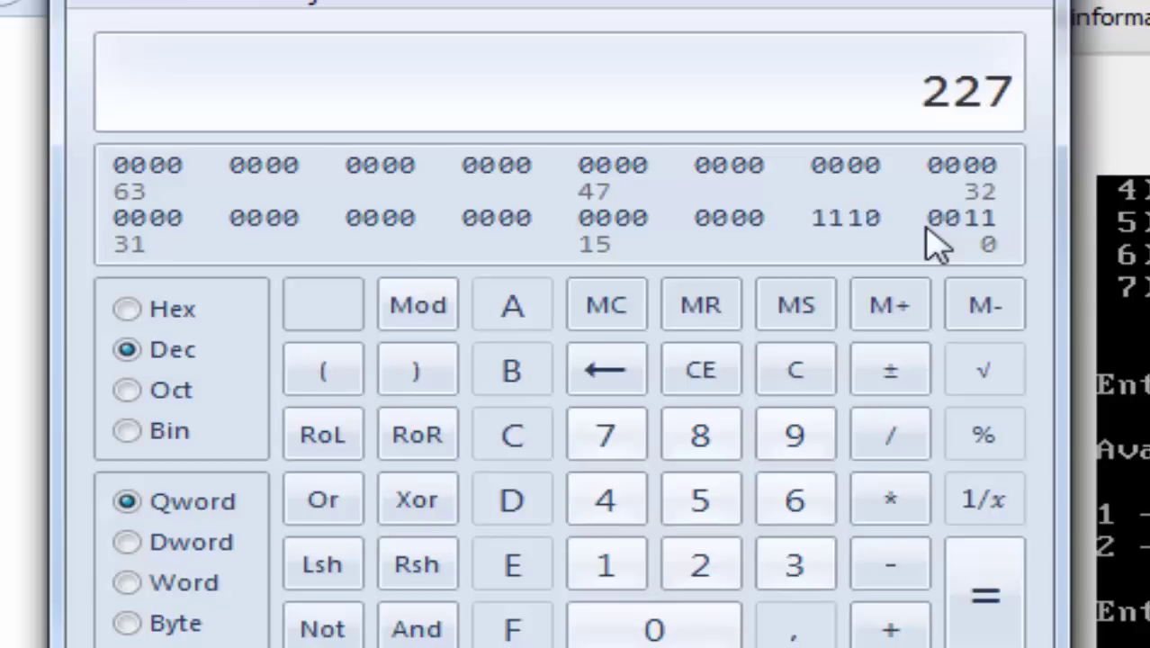
{"action": "left_click", "coordinate": [180, 433]}
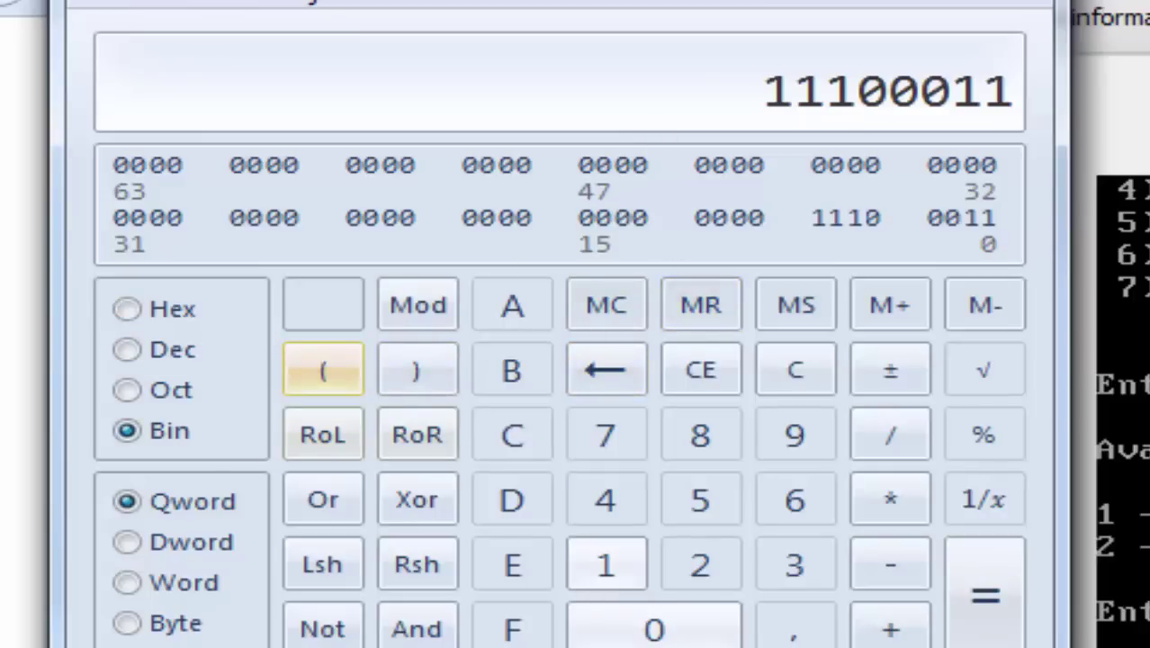
{"action": "left_click", "coordinate": [176, 353]}
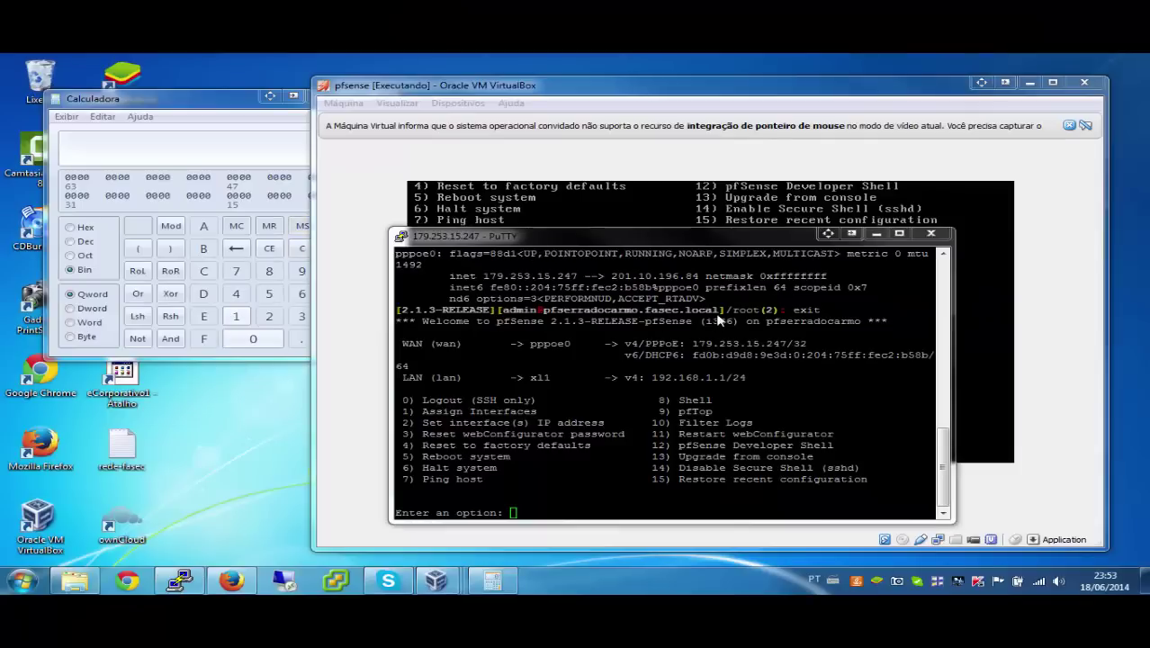
Step: Move Calculator slightly left and shift the PuTTY session window up and right
{"action": "left_click", "coordinate": [229, 101]}
{"action": "left_click_drag", "start_coordinate": [230, 101], "coordinate": [204, 102]}
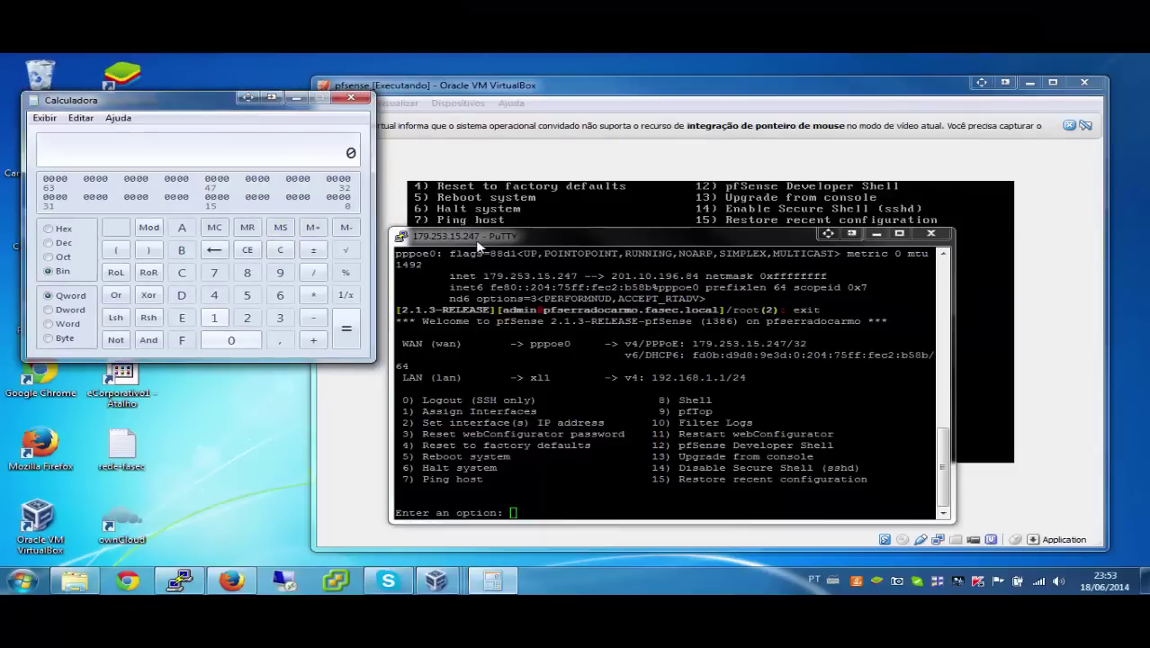
{"action": "left_click_drag", "start_coordinate": [484, 237], "coordinate": [558, 212]}
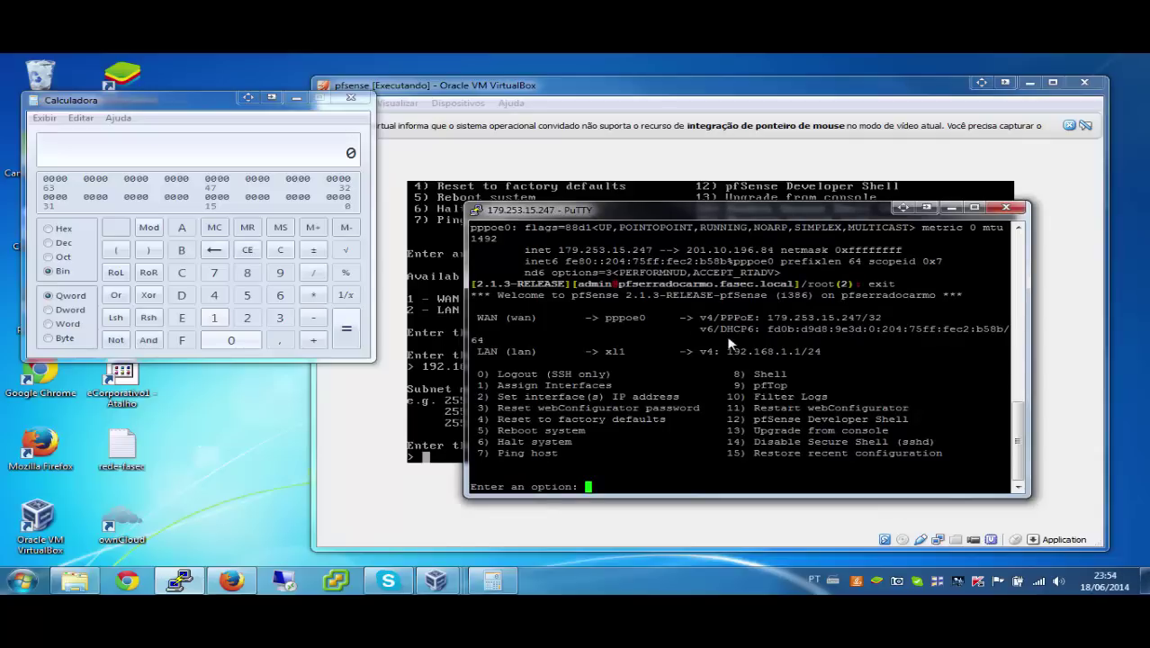
{"action": "left_click_drag", "start_coordinate": [718, 319], "coordinate": [758, 324]}
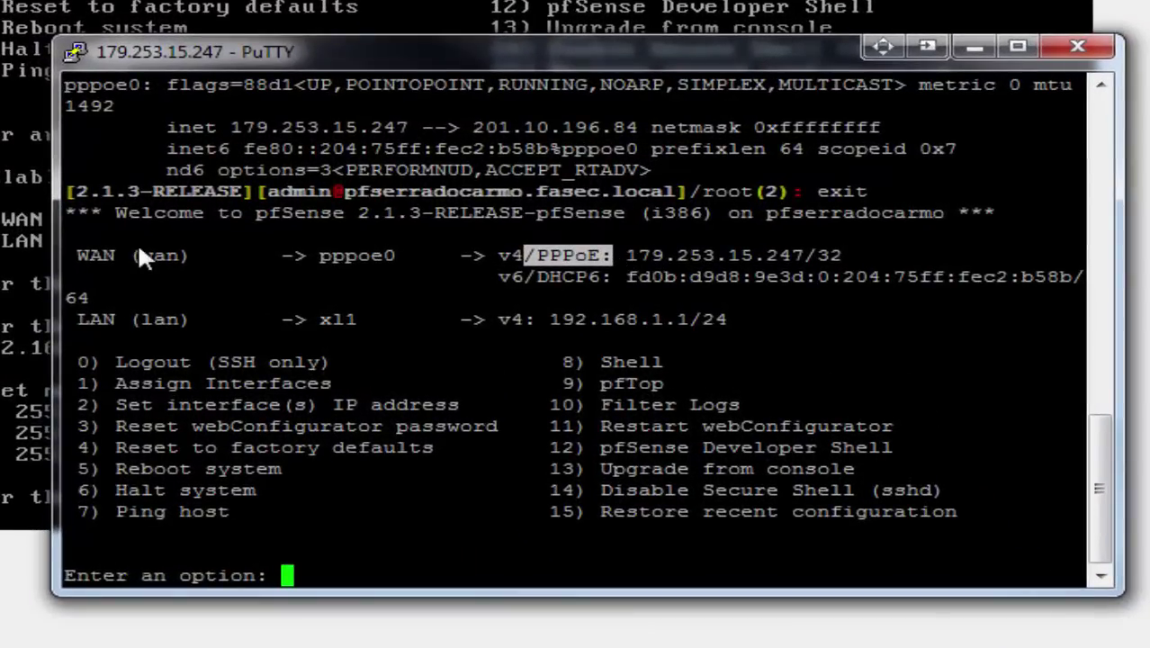
{"action": "left_click_drag", "start_coordinate": [138, 255], "coordinate": [456, 261]}
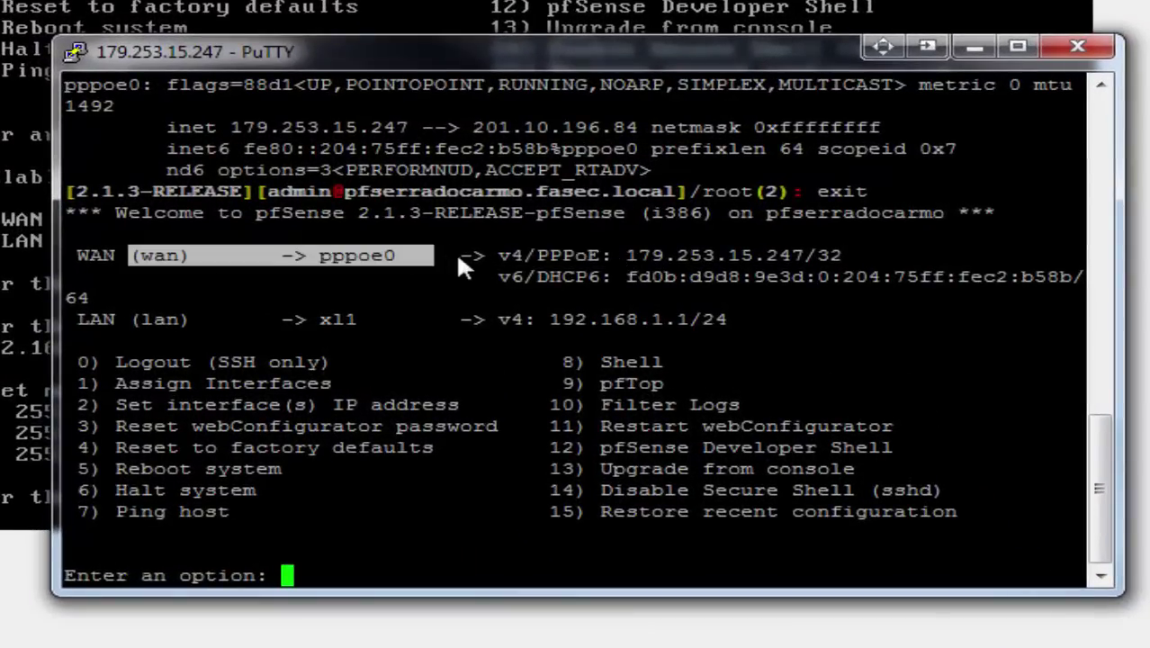
{"action": "left_click_drag", "start_coordinate": [618, 255], "coordinate": [826, 256]}
{"action": "left_click", "coordinate": [841, 257]}
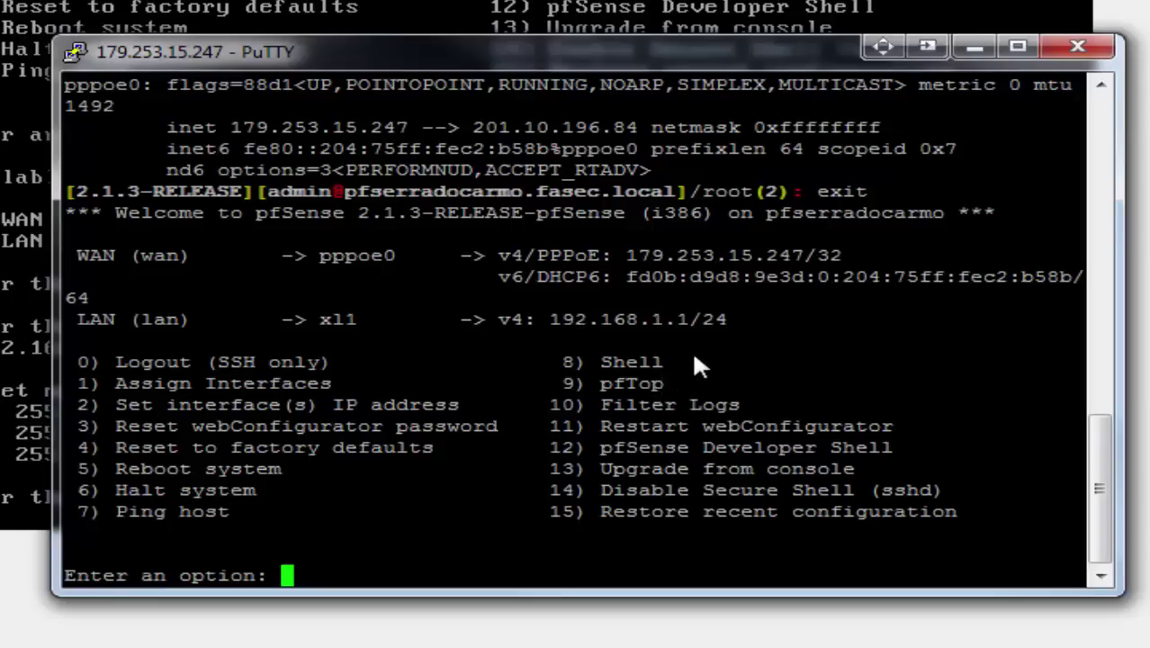
Step: Open the pfSense shell with option 8 and run ifconfig
{"action": "type", "text": "8"}
{"action": "key", "text": "Return"}
{"action": "type", "text": "ifconfig"}
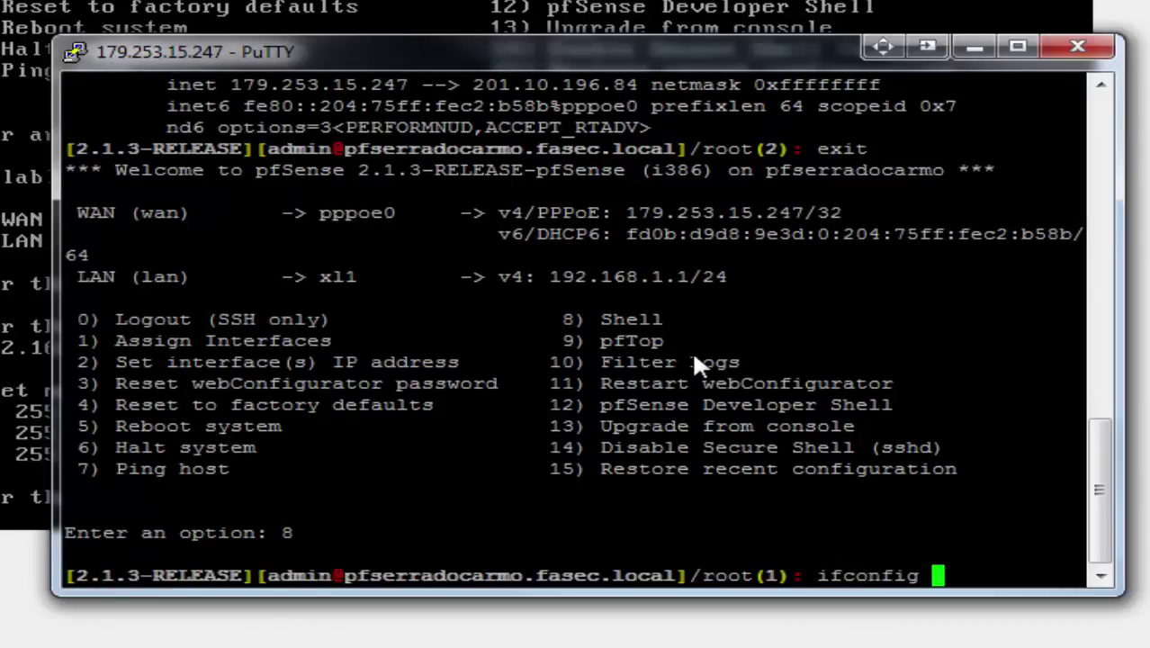
{"action": "key", "text": "Return"}
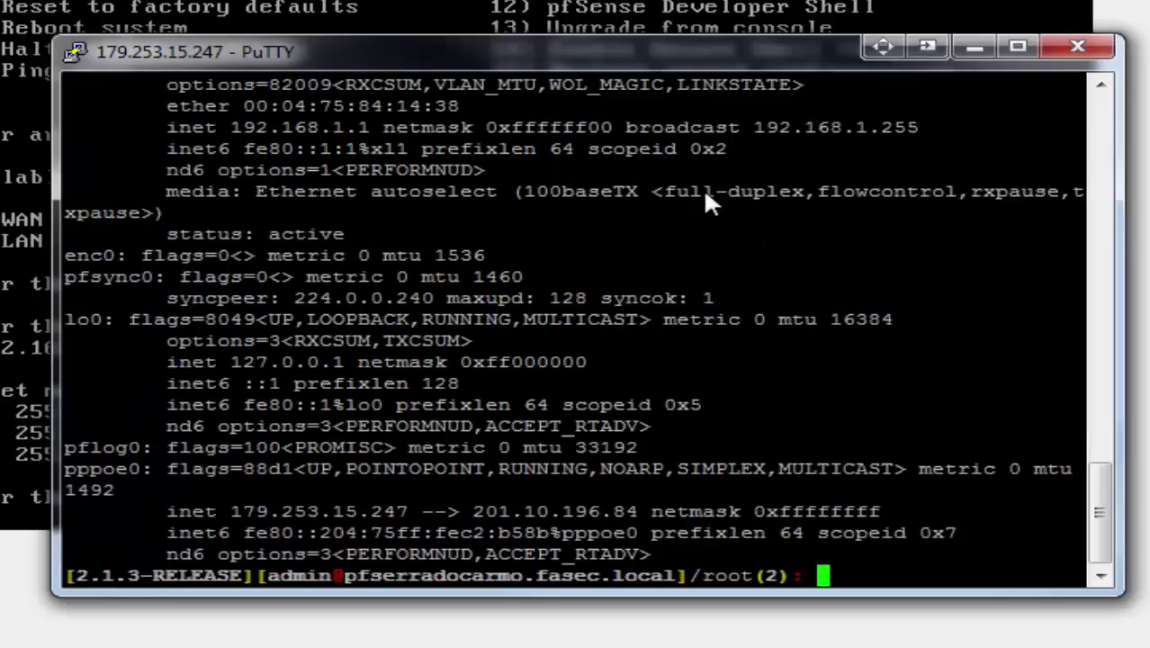
Step: Review the xl0 interface in the ifconfig output, then minimize PuTTY
{"action": "scroll", "coordinate": [772, 268], "scroll_direction": "up", "scroll_amount": 4}
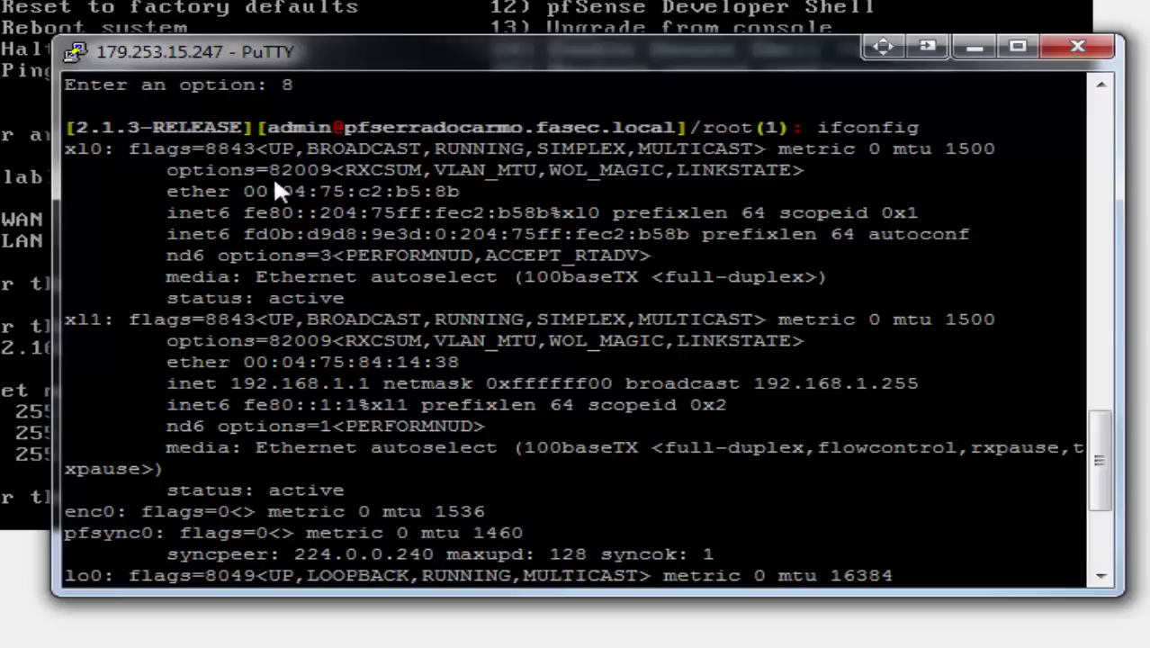
{"action": "left_click_drag", "start_coordinate": [306, 149], "coordinate": [499, 188]}
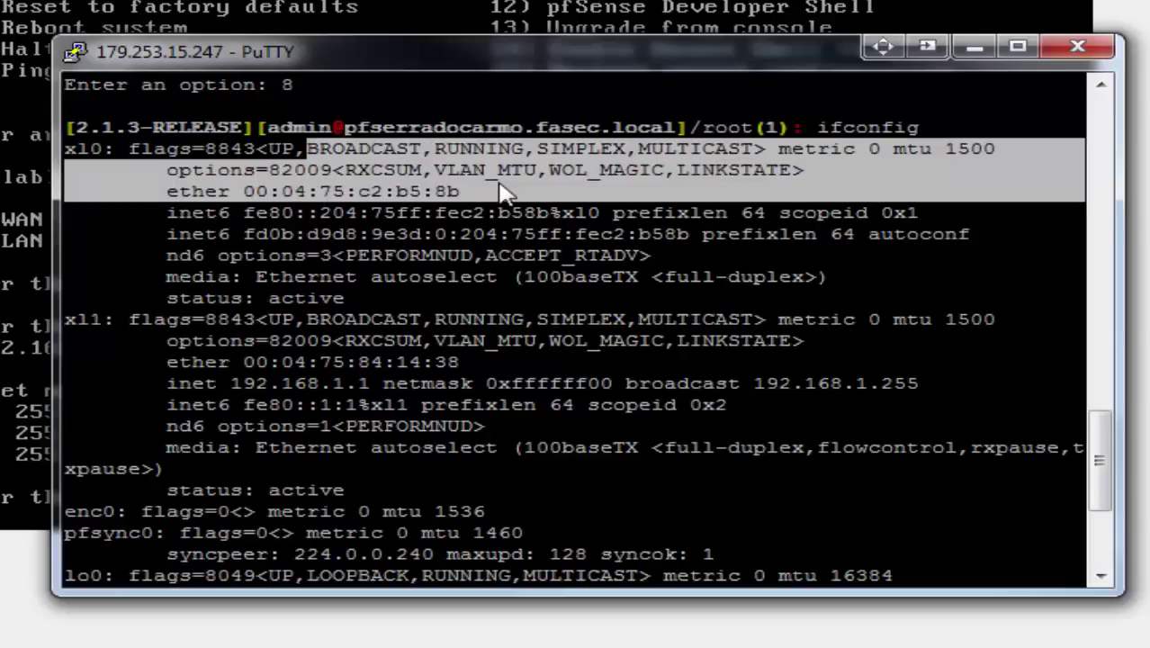
{"action": "scroll", "coordinate": [537, 279], "scroll_direction": "down", "scroll_amount": 1}
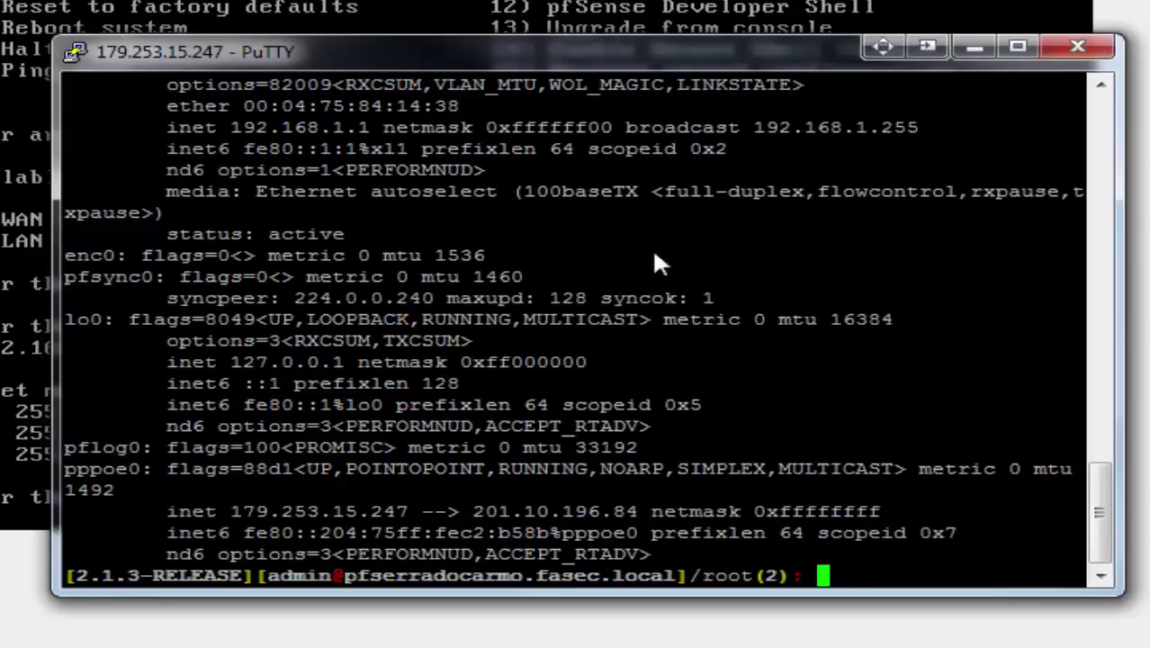
{"action": "left_click", "coordinate": [977, 49]}
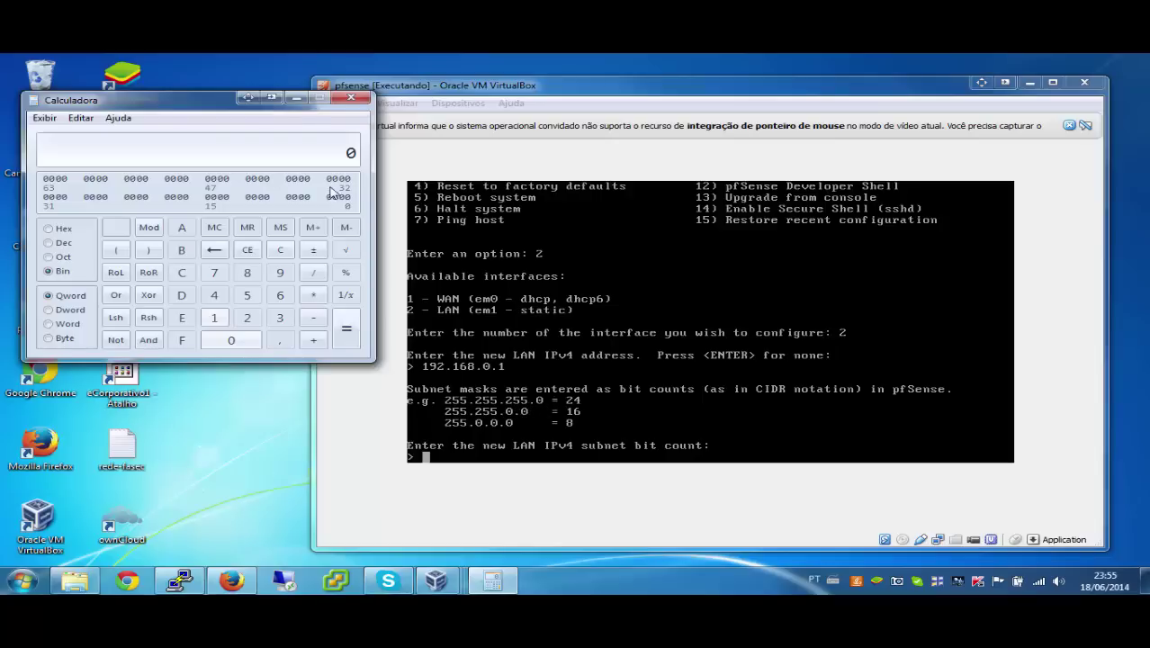
Step: Convert between decimal 248 and binary 11111000 in Calculator
{"action": "left_click", "coordinate": [64, 244]}
{"action": "type", "text": "248"}
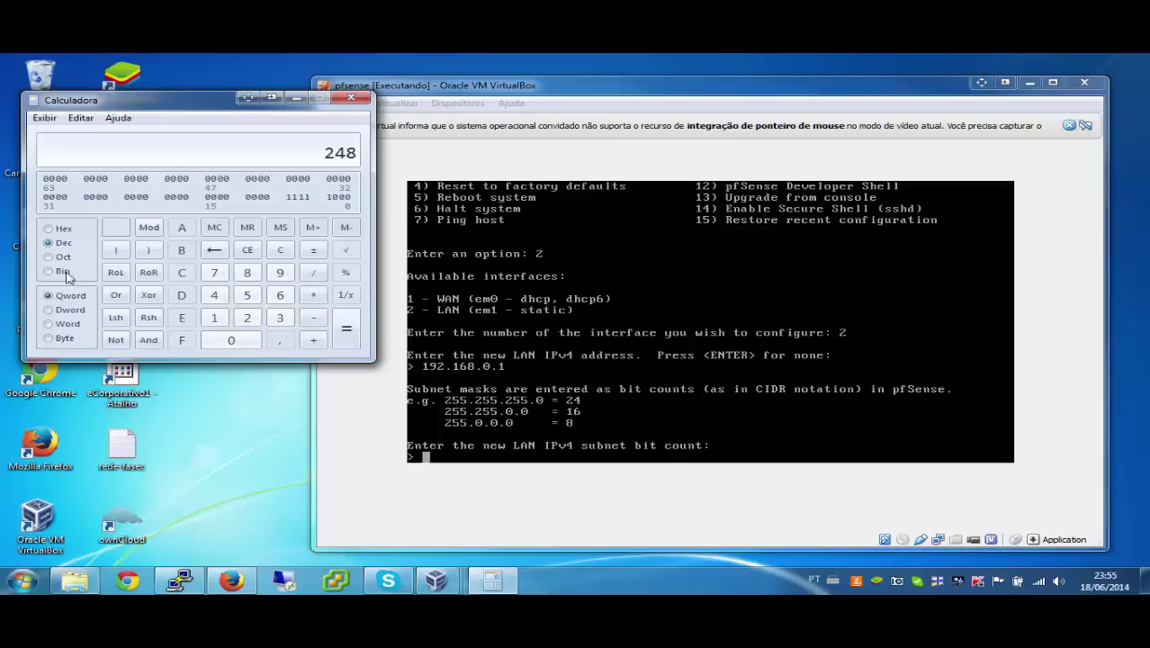
{"action": "left_click", "coordinate": [59, 272]}
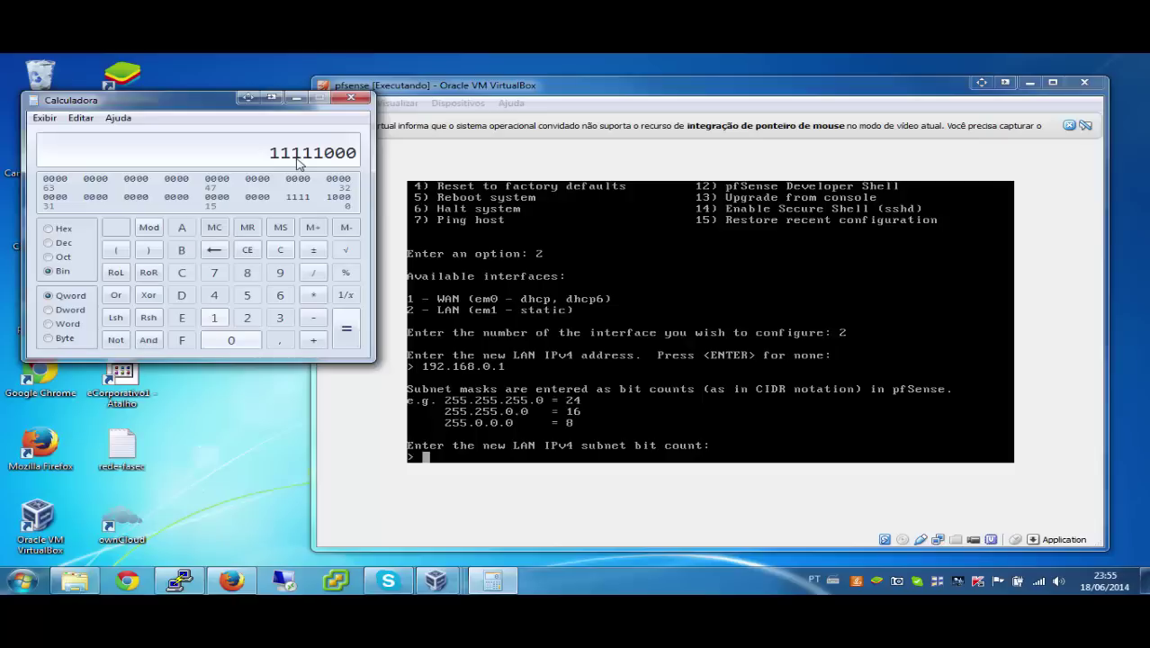
{"action": "left_click", "coordinate": [56, 243]}
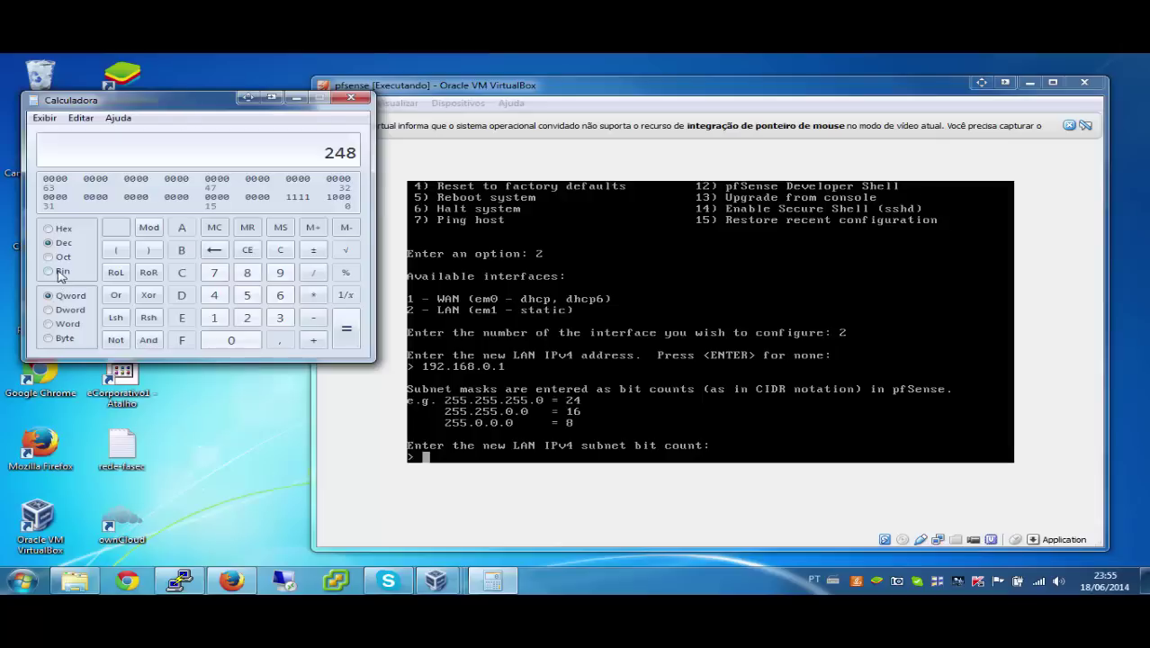
{"action": "left_click", "coordinate": [52, 271]}
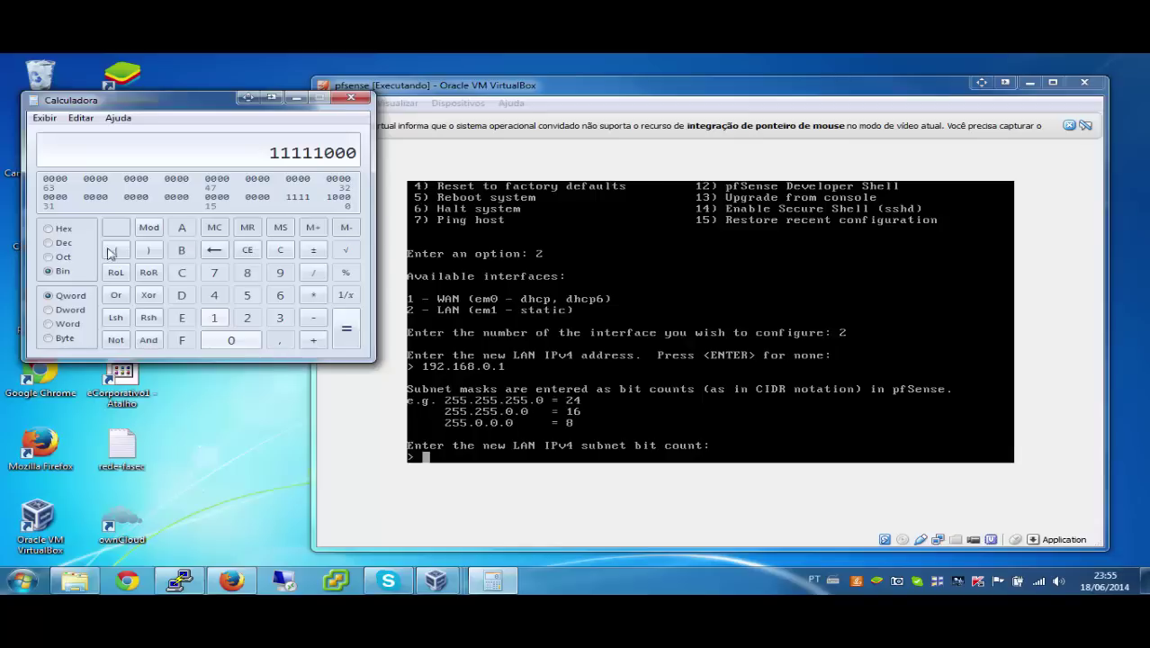
{"action": "left_click", "coordinate": [74, 246]}
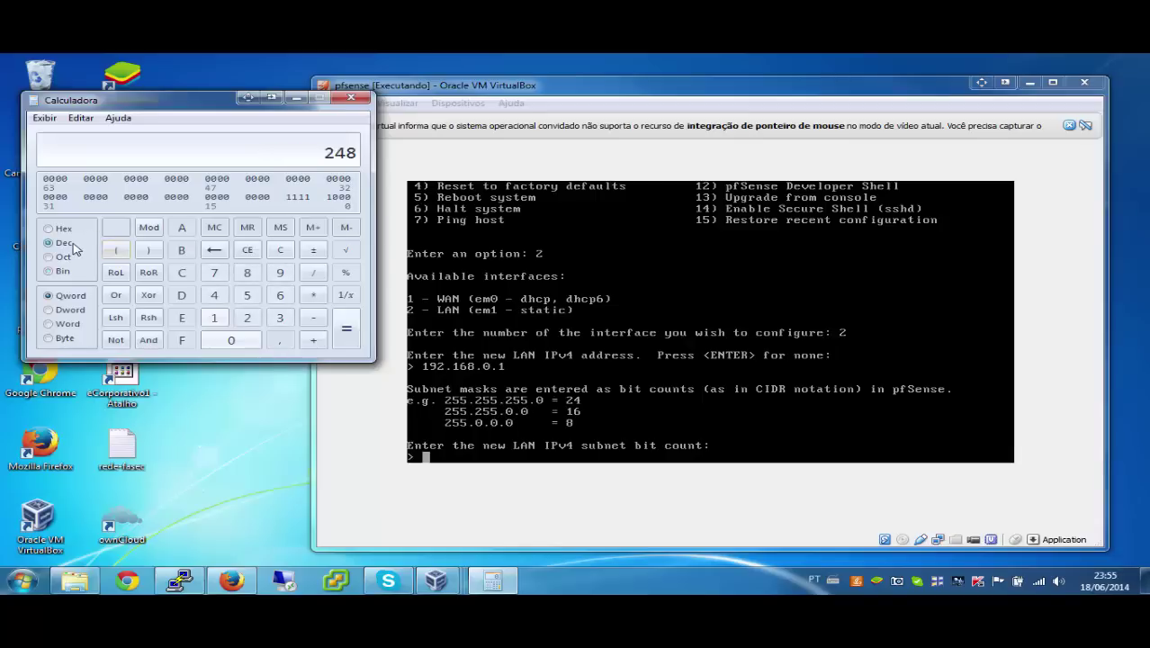
Step: Calculate 16 + 5 = 21 in Calculator
{"action": "left_click", "coordinate": [214, 318]}
{"action": "left_click", "coordinate": [280, 295]}
{"action": "left_click", "coordinate": [320, 340]}
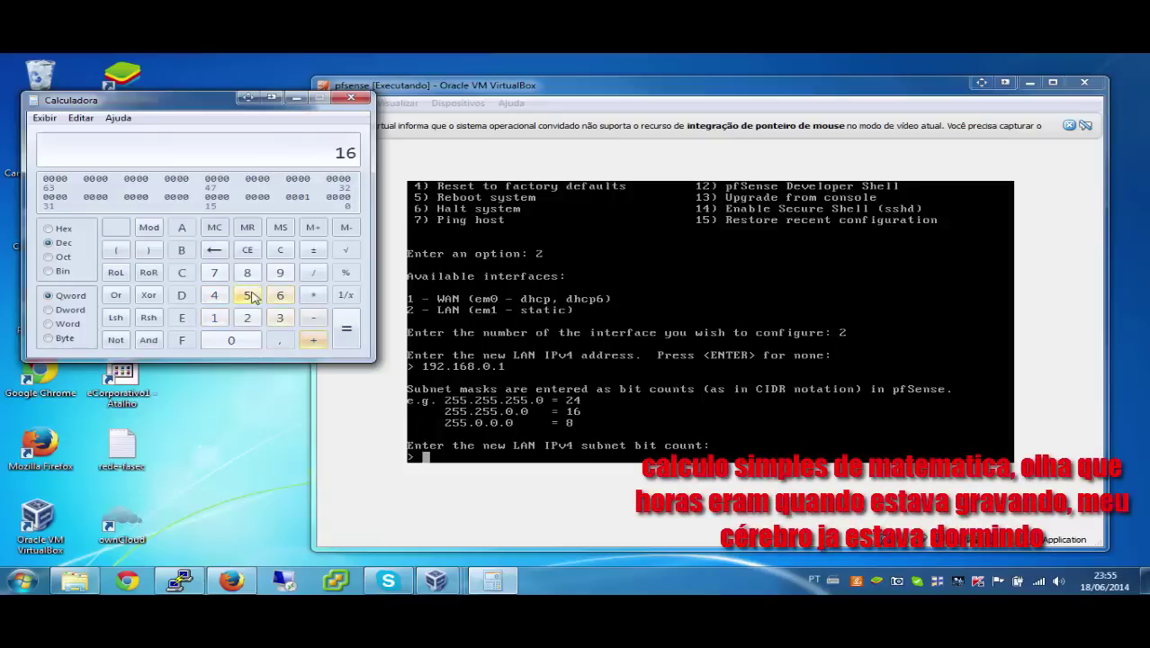
{"action": "left_click", "coordinate": [247, 295]}
{"action": "left_click", "coordinate": [346, 328]}
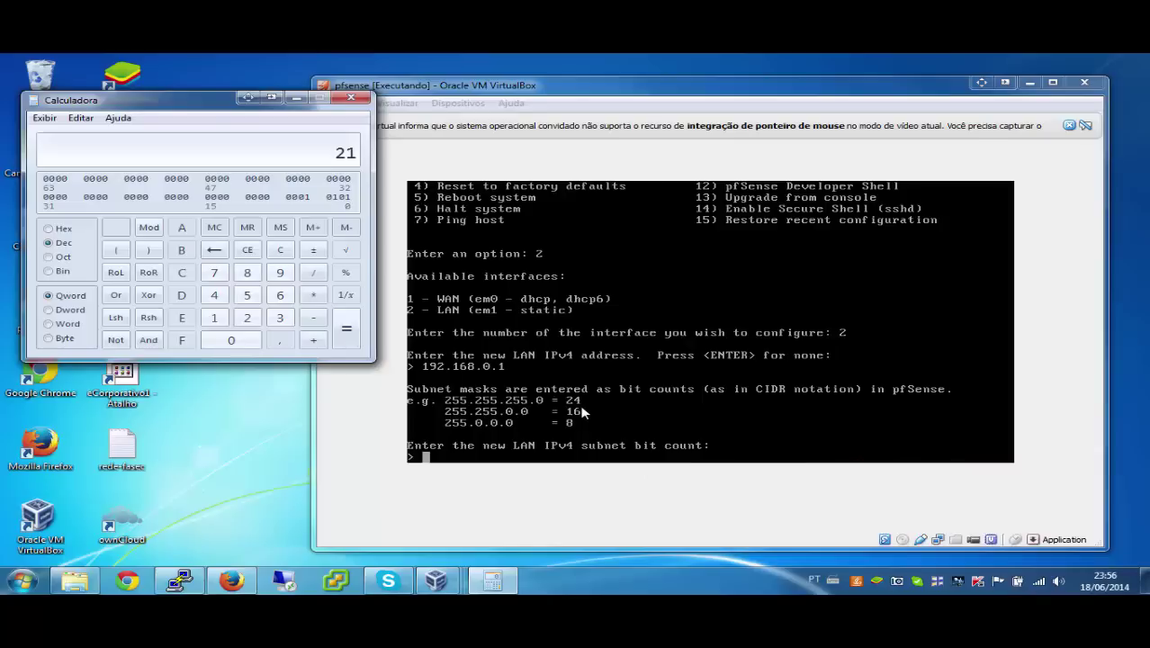
Step: Back in the pfSense console, enter 24 LAN subnet bits with no upstream gateway
{"action": "left_click", "coordinate": [707, 328]}
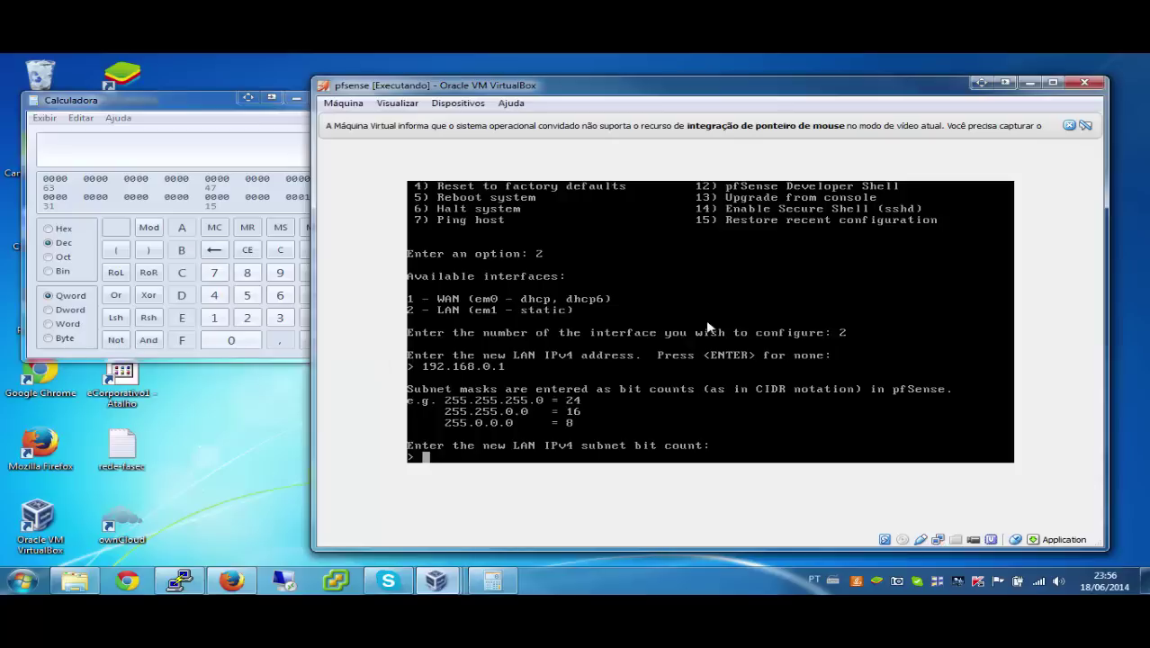
{"action": "type", "text": "24"}
{"action": "key", "text": "Return"}
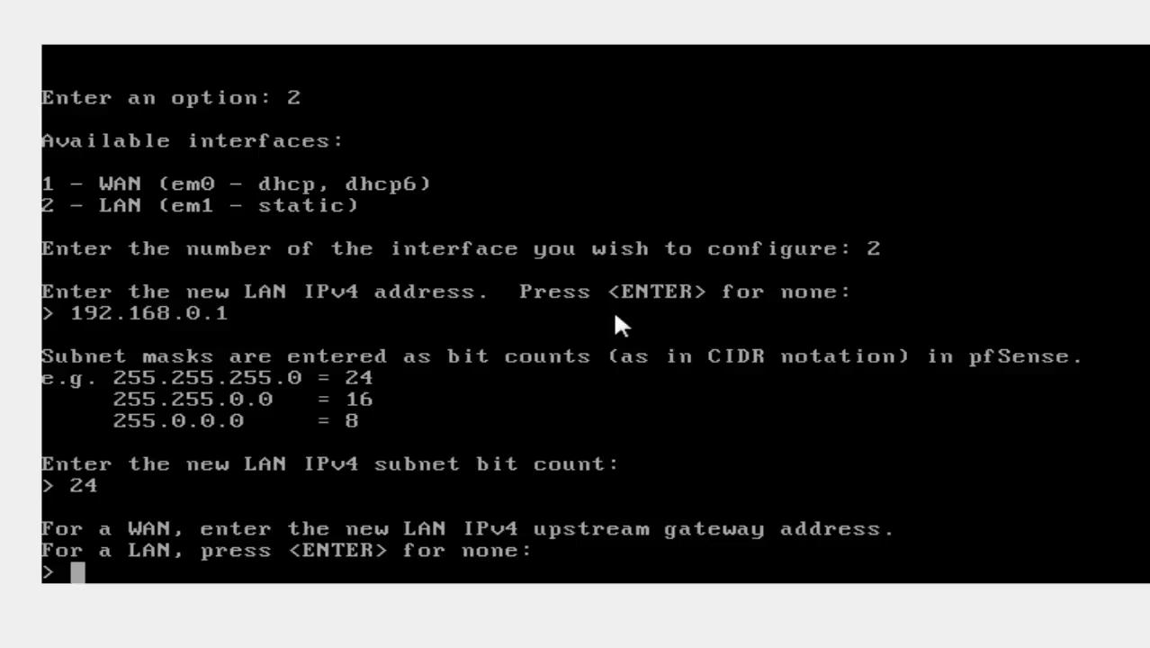
{"action": "key", "text": "Return"}
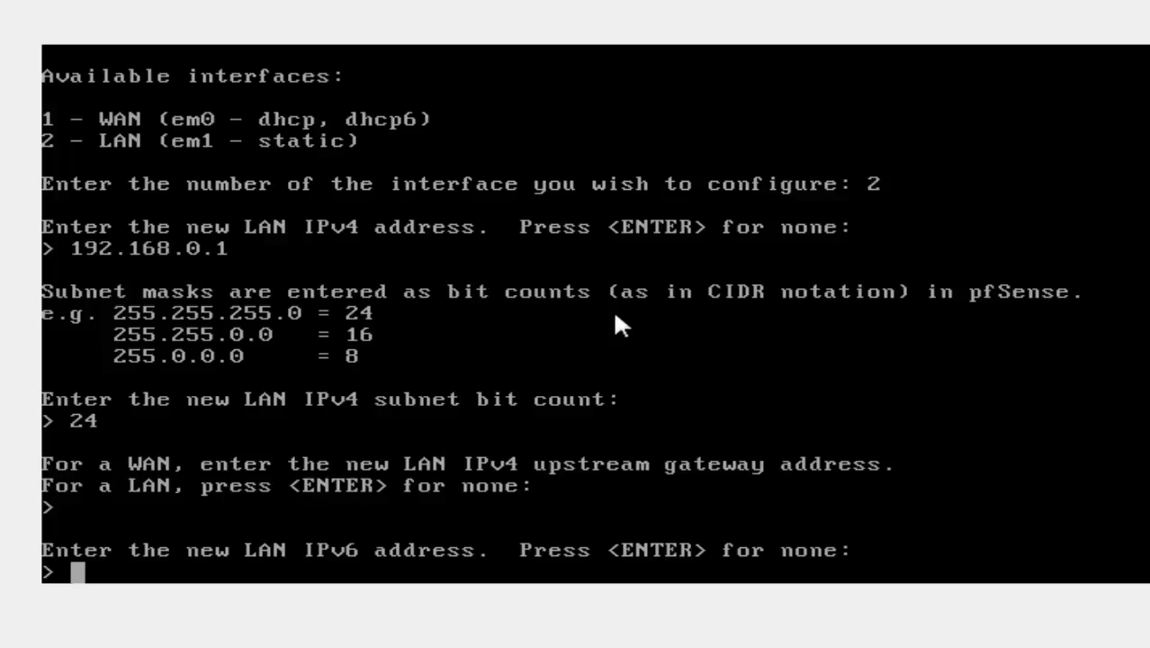
Step: Skip LAN IPv6 and enable DHCP with range 192.168.0.100 to 192.168.0.200
{"action": "key", "text": "Return"}
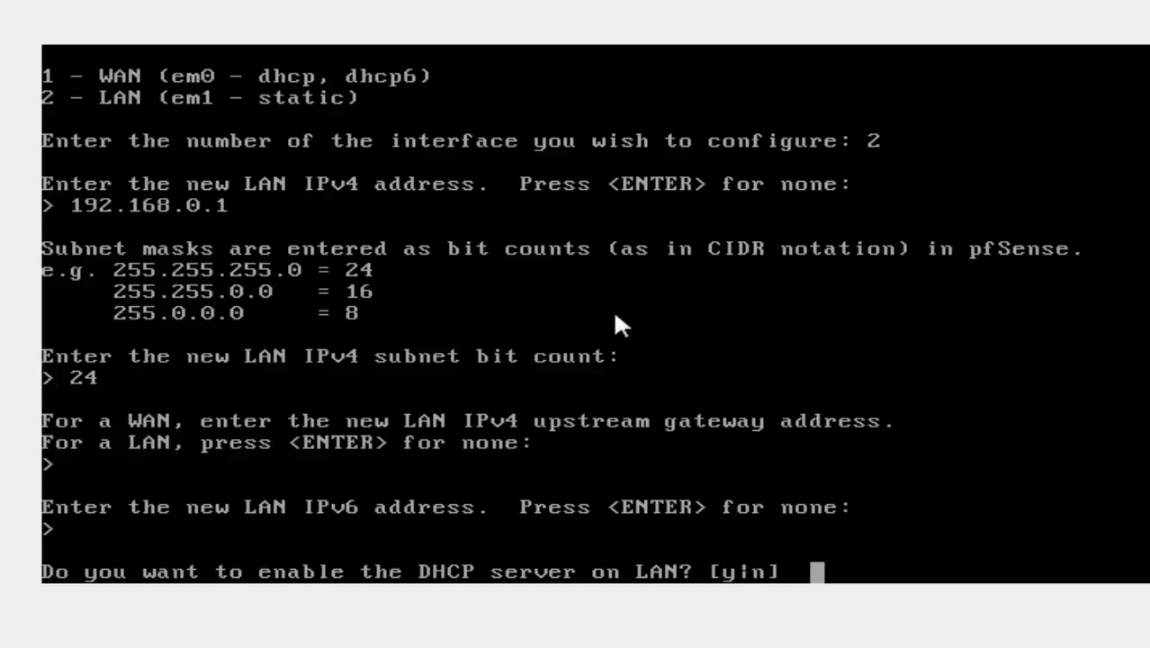
{"action": "type", "text": "y"}
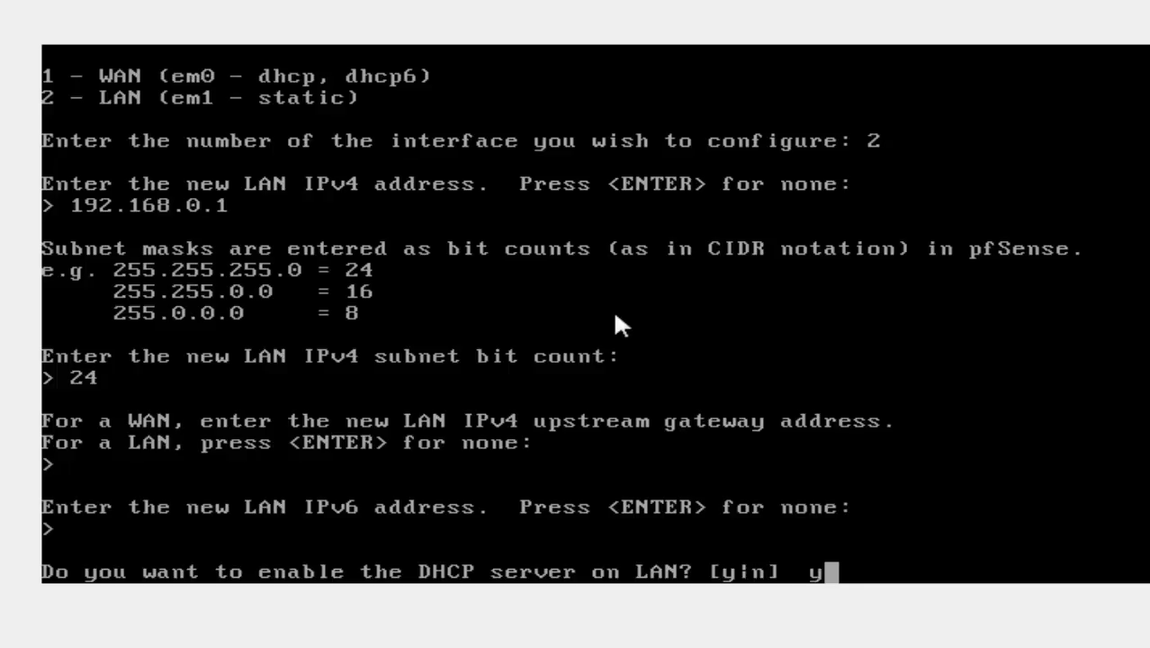
{"action": "key", "text": "Return"}
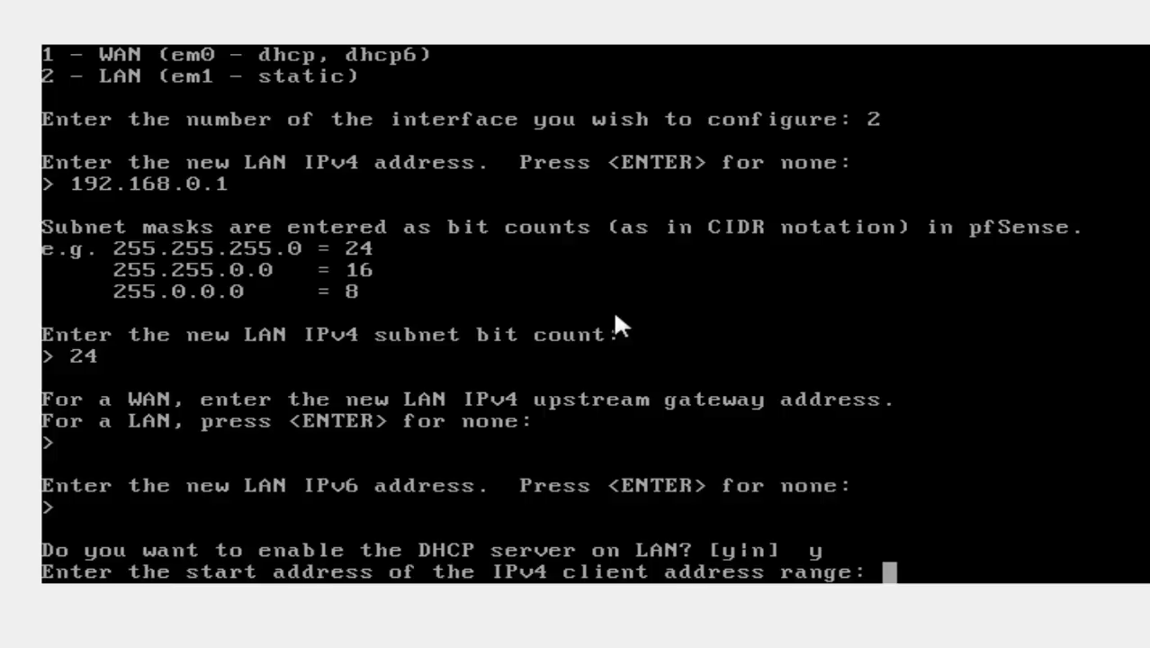
{"action": "type", "text": "192"}
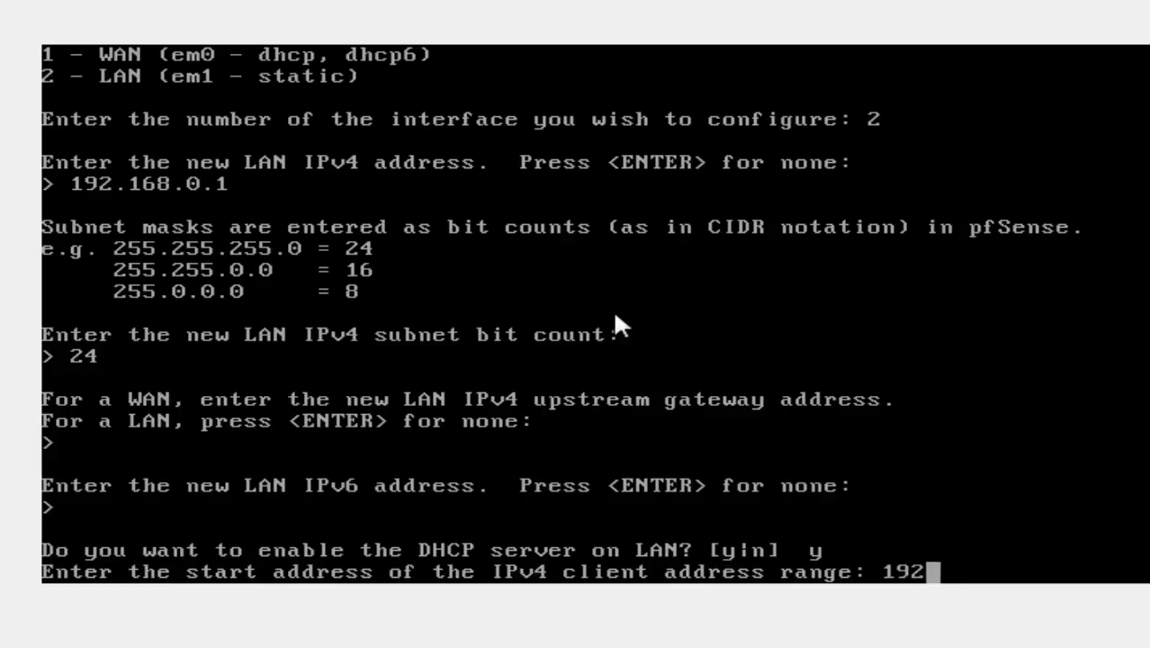
{"action": "type", "text": ".168."}
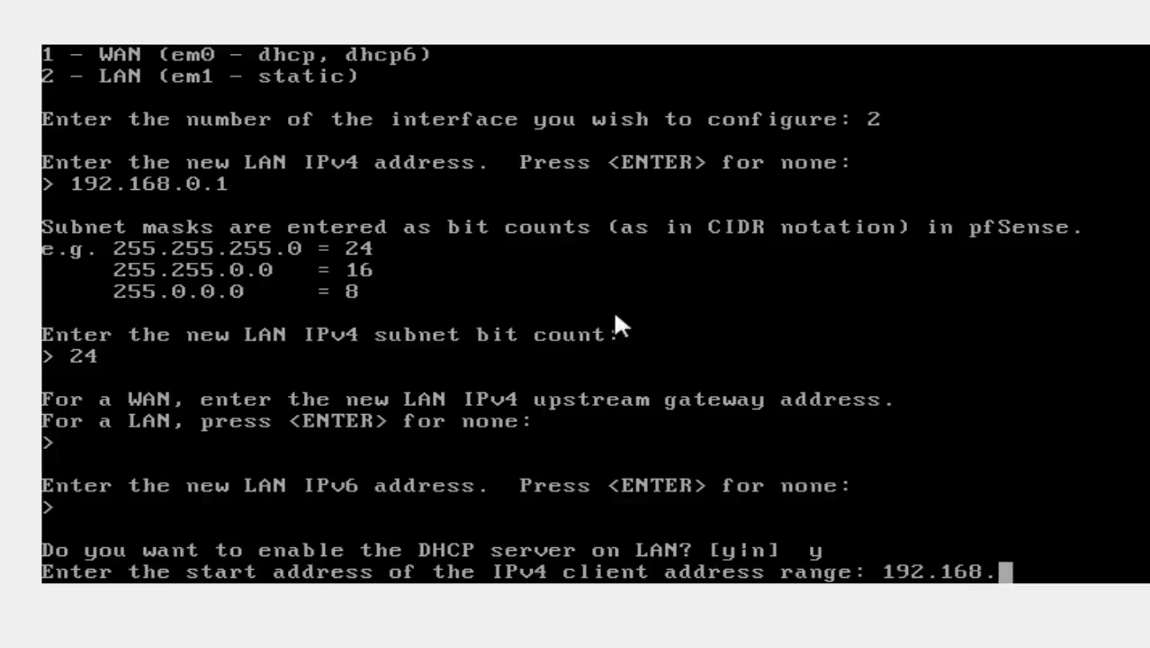
{"action": "type", "text": "0.100"}
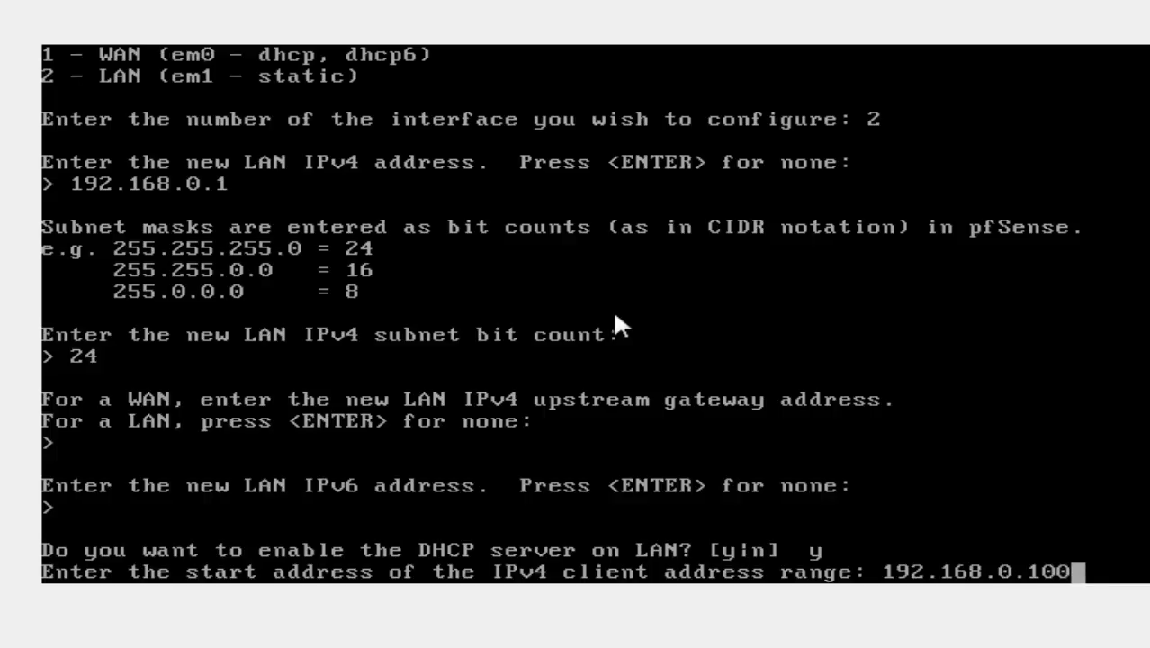
{"action": "key", "text": "Return"}
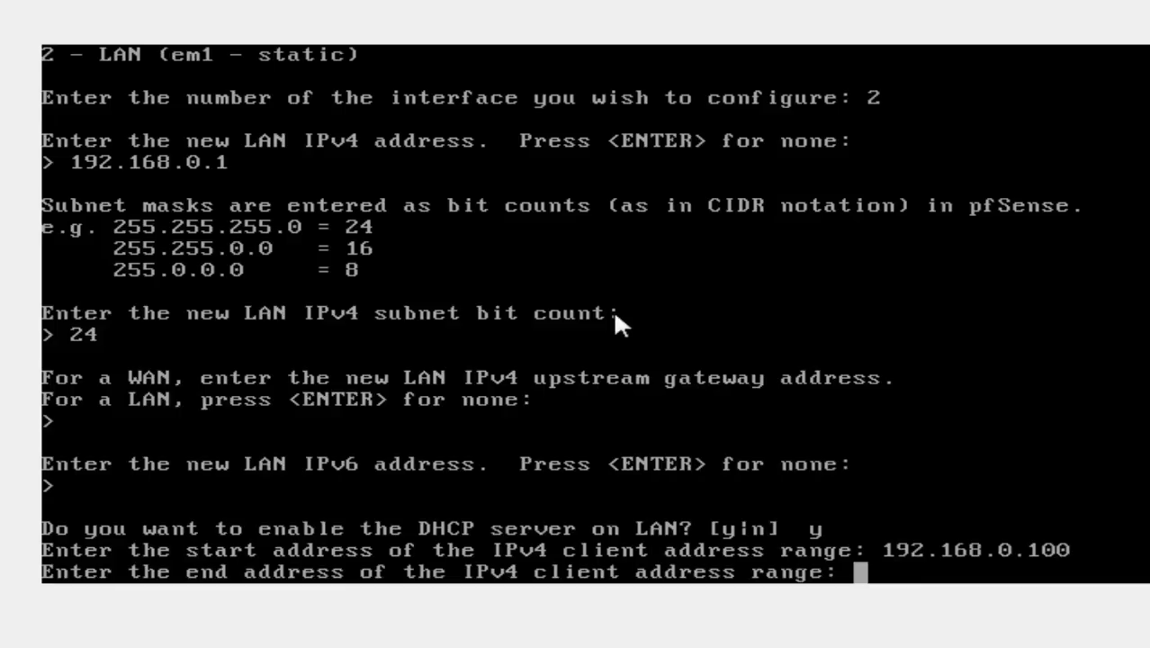
{"action": "type", "text": "192.168."}
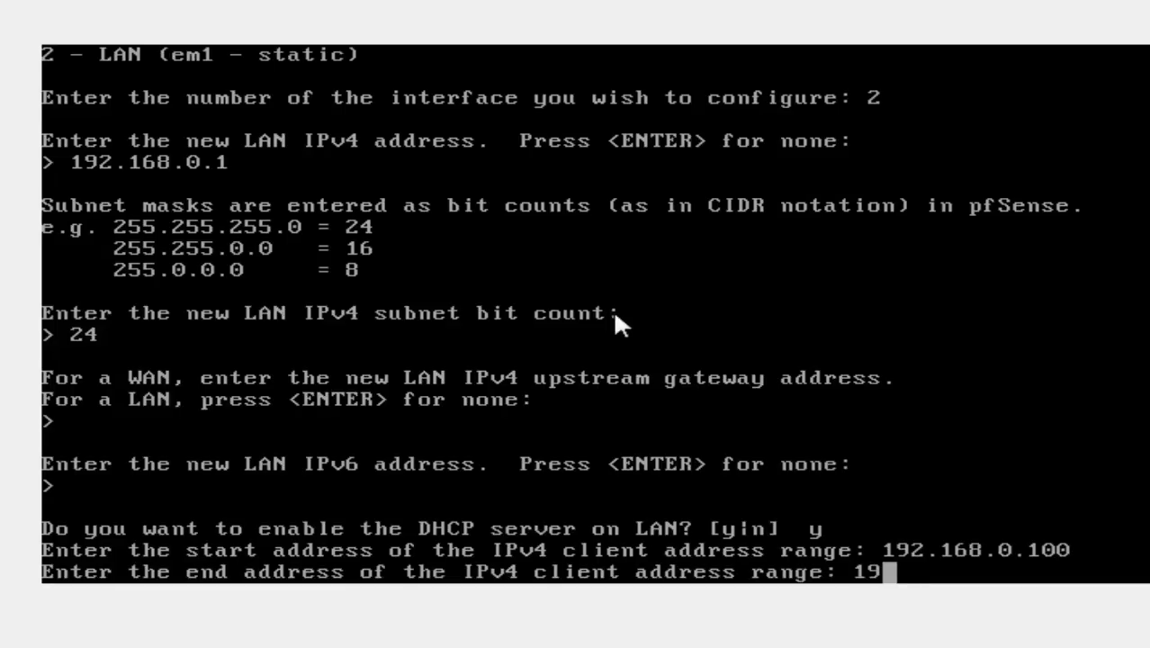
{"action": "type", "text": "0"}
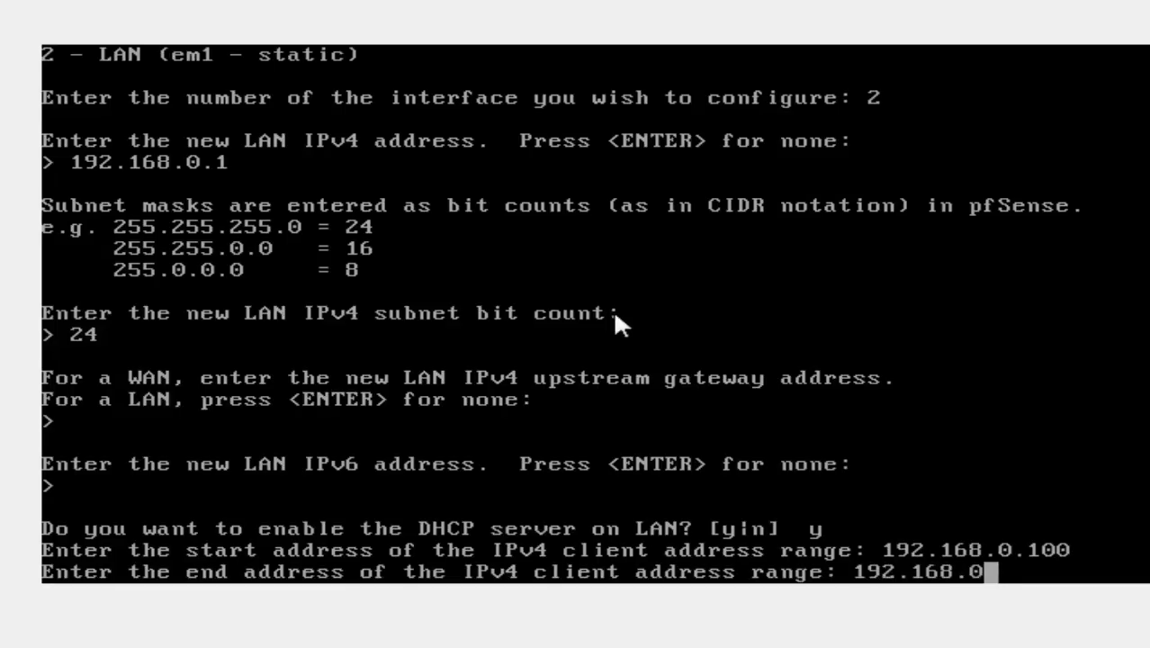
{"action": "type", "text": ".200"}
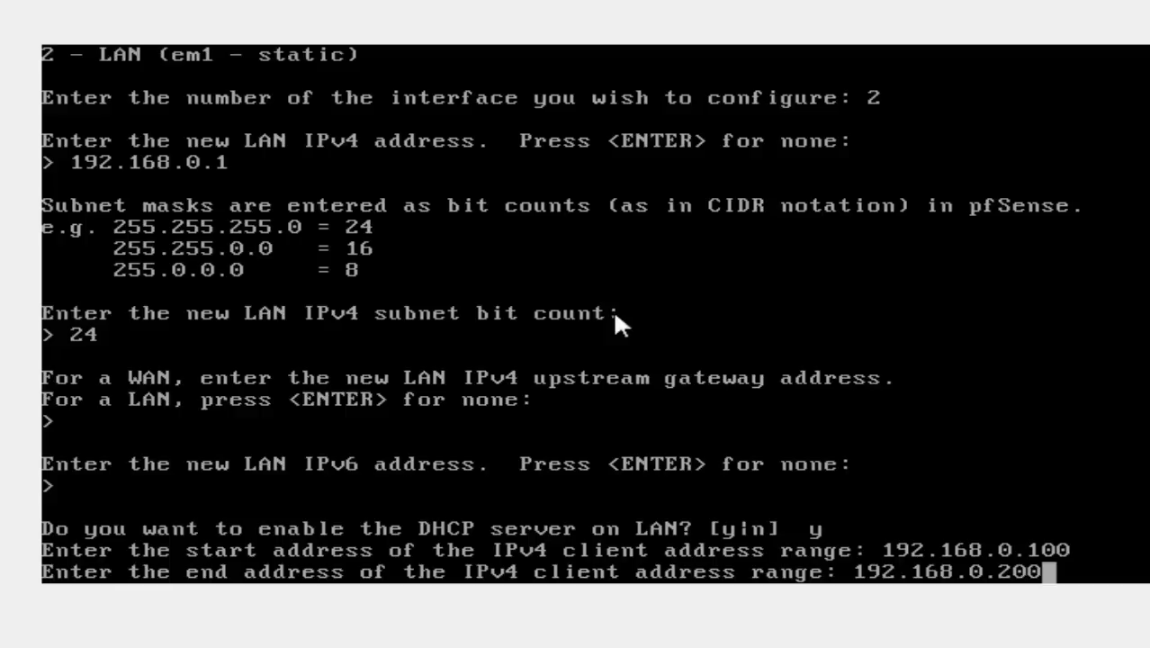
{"action": "key", "text": "Return"}
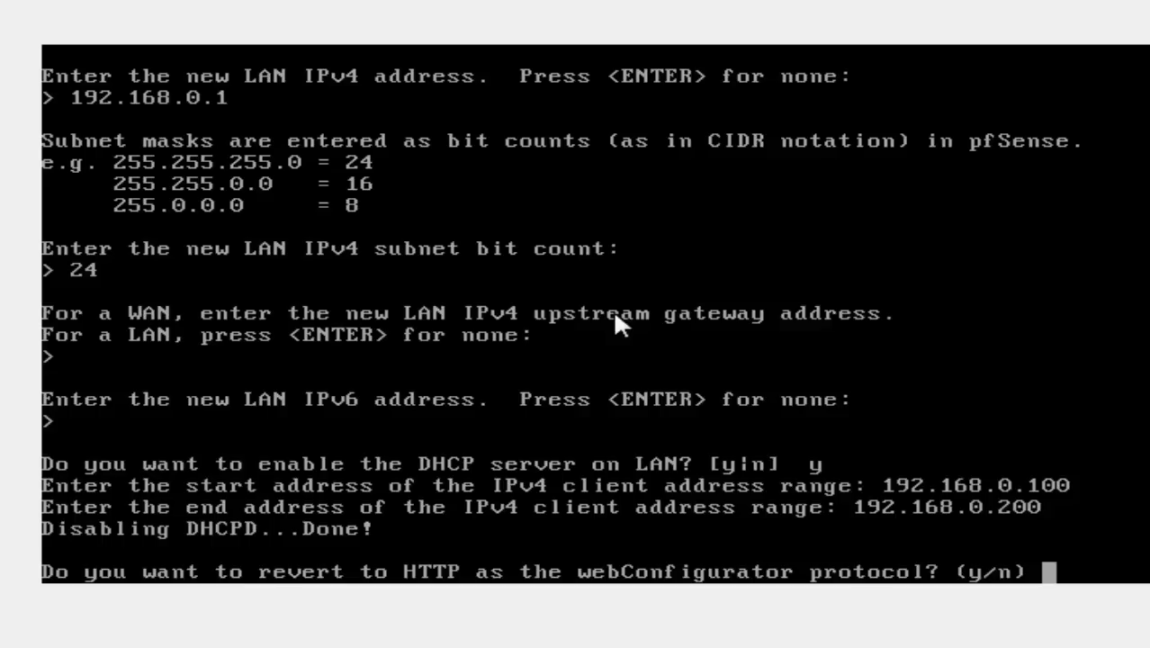
Step: Answer n to keep HTTPS for the webConfigurator, then continue to the console menu
{"action": "type", "text": "n"}
{"action": "key", "text": "Return"}
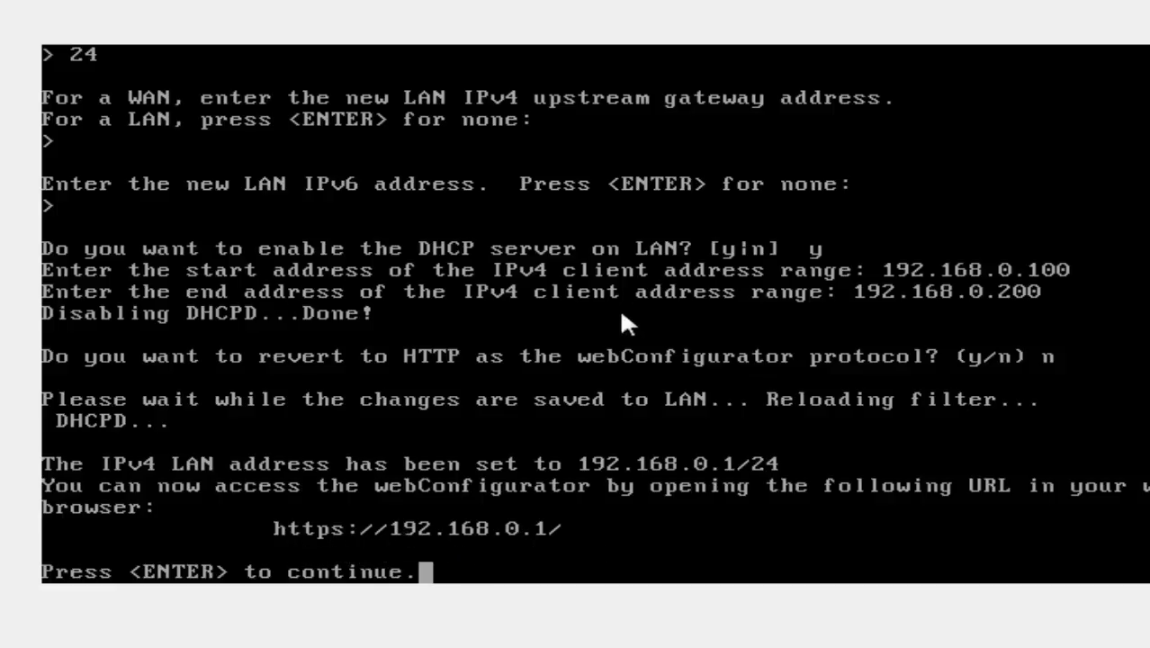
{"action": "key", "text": "Return"}
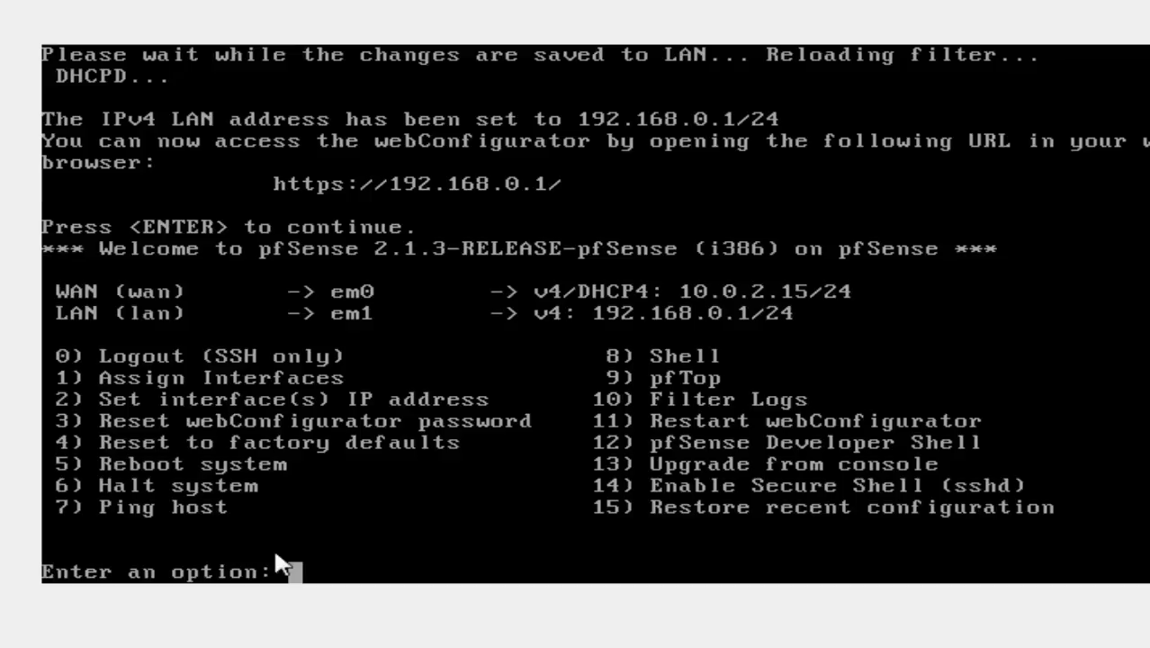
Step: Open the shell with option 8, list /root with ls, then exit back to the menu
{"action": "type", "text": "8"}
{"action": "key", "text": "Return"}
{"action": "type", "text": "ls"}
{"action": "key", "text": "Return"}
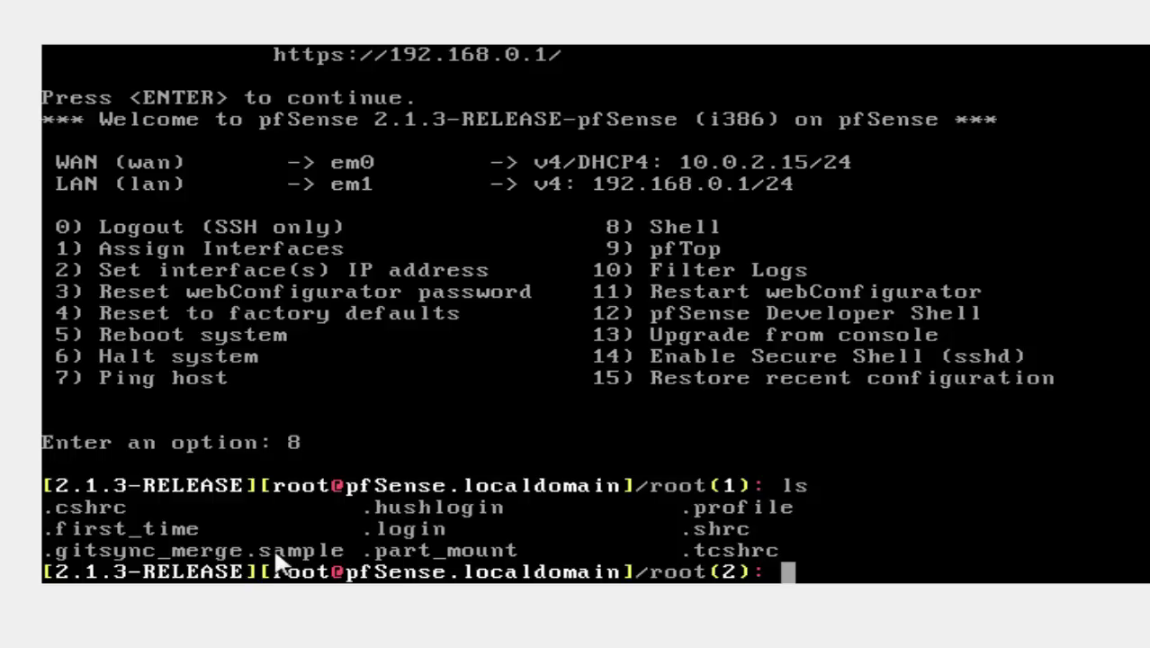
{"action": "type", "text": "exit"}
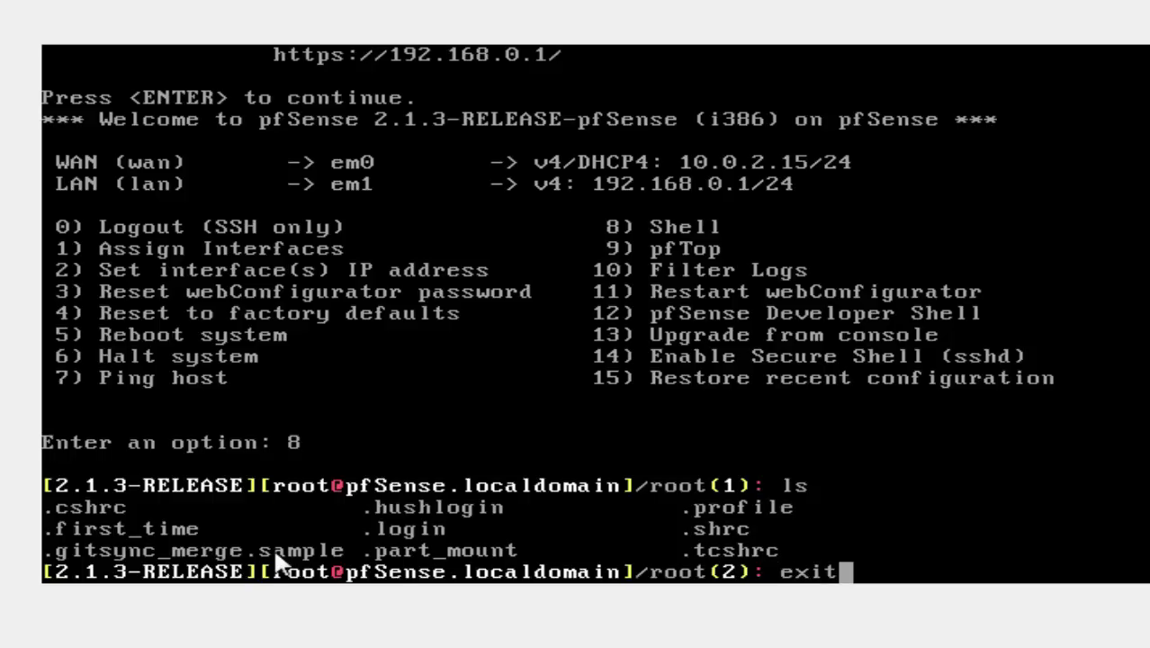
{"action": "key", "text": "Return"}
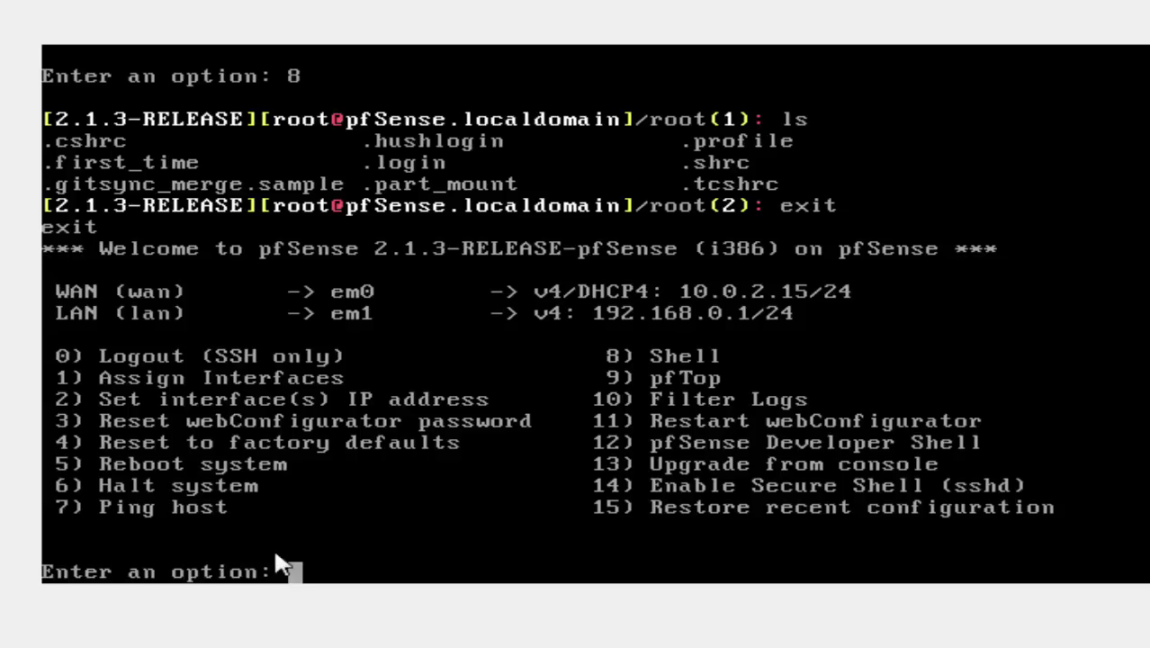
{"action": "type", "text": "9"}
{"action": "key", "text": "Return"}
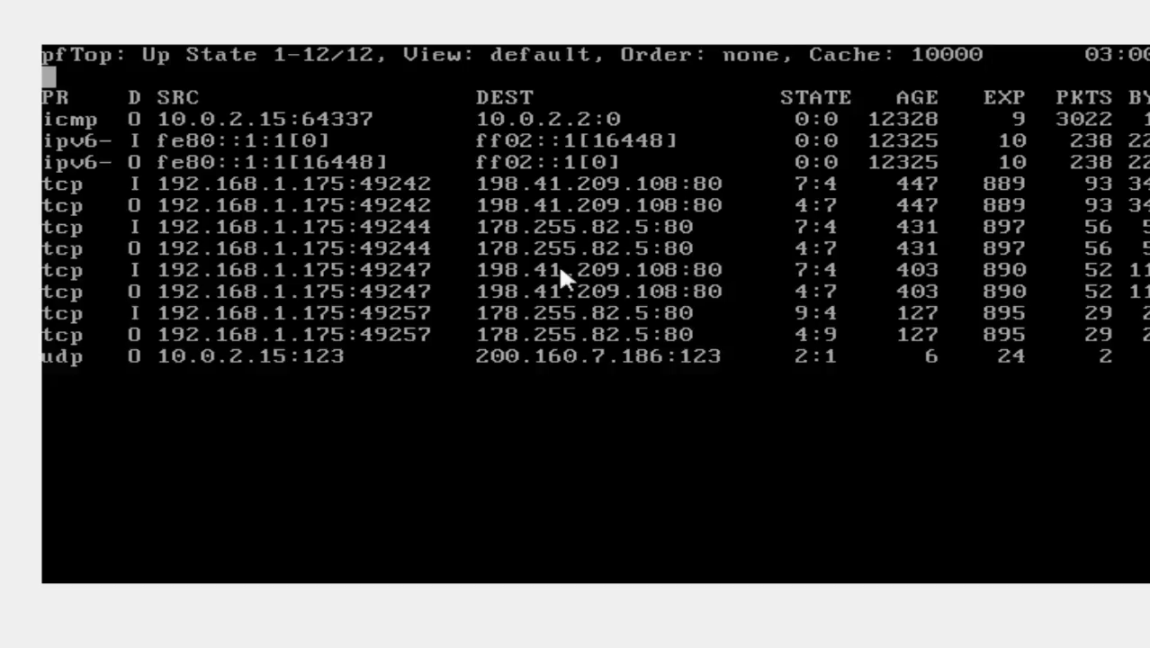
{"action": "key", "text": "q"}
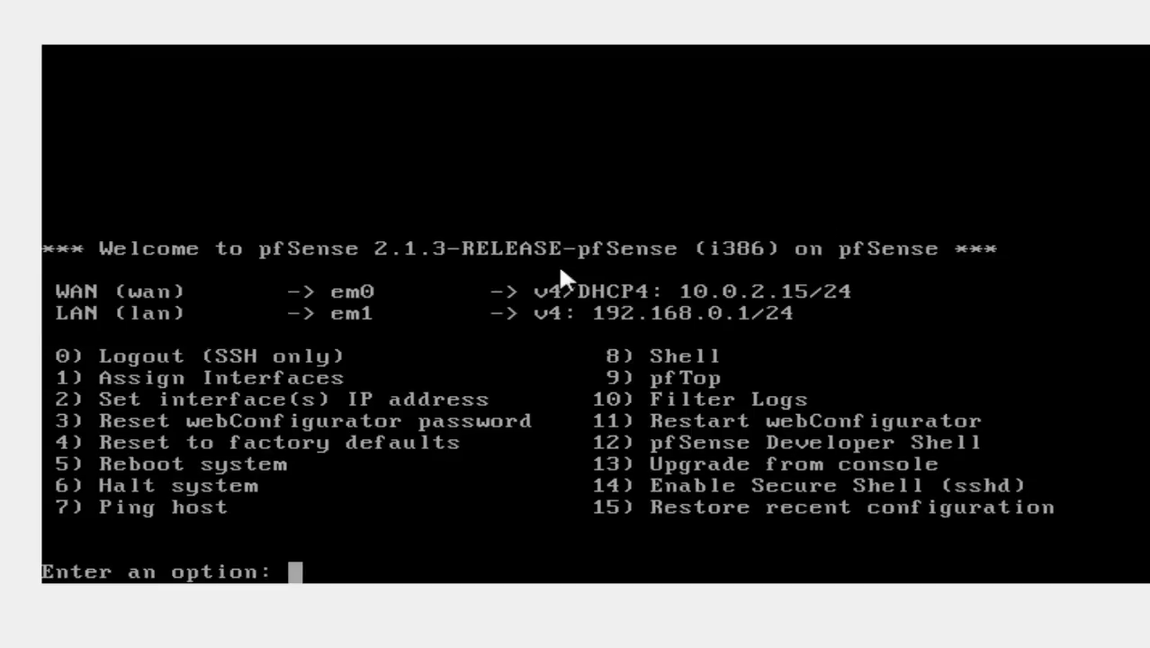
Step: Run option 10, Filter Logs, so tcpdump listens on pflog0
{"action": "type", "text": "10"}
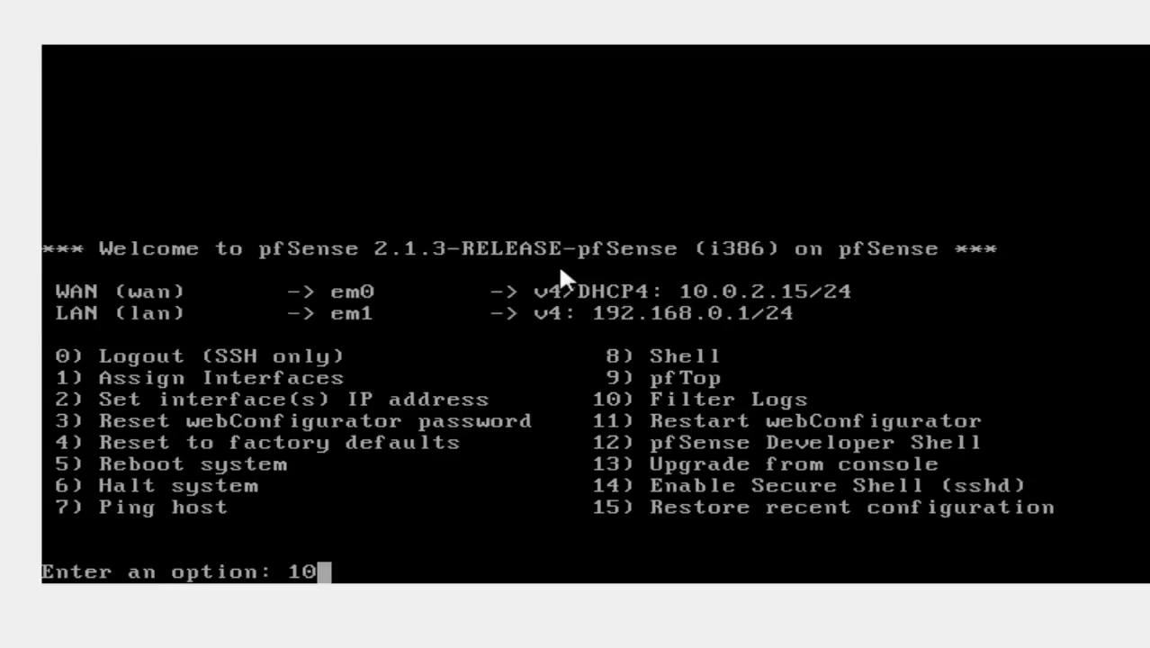
{"action": "key", "text": "Return"}
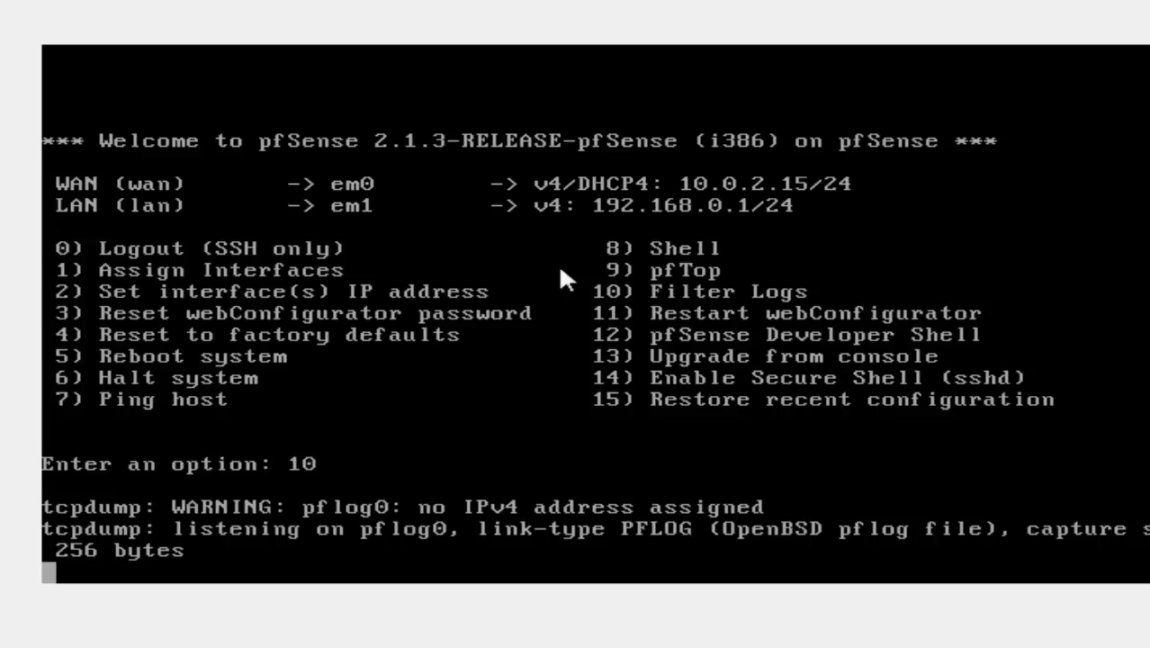
{"action": "key", "text": "Return"}
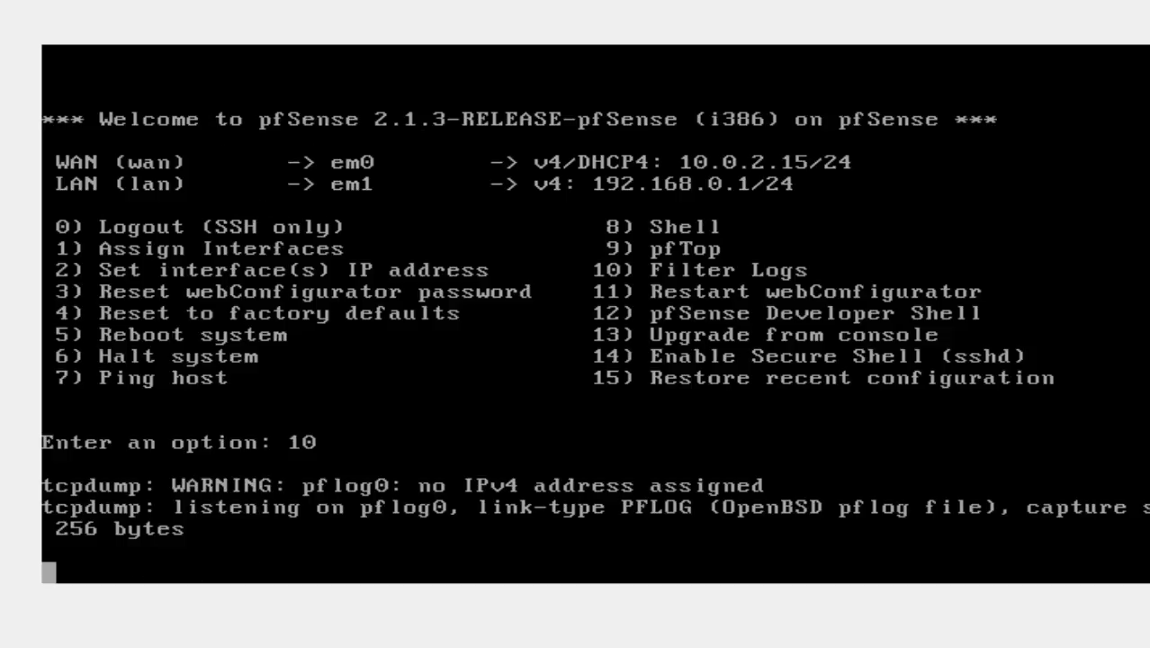
{"action": "mouse_move", "coordinate": [274, 630]}
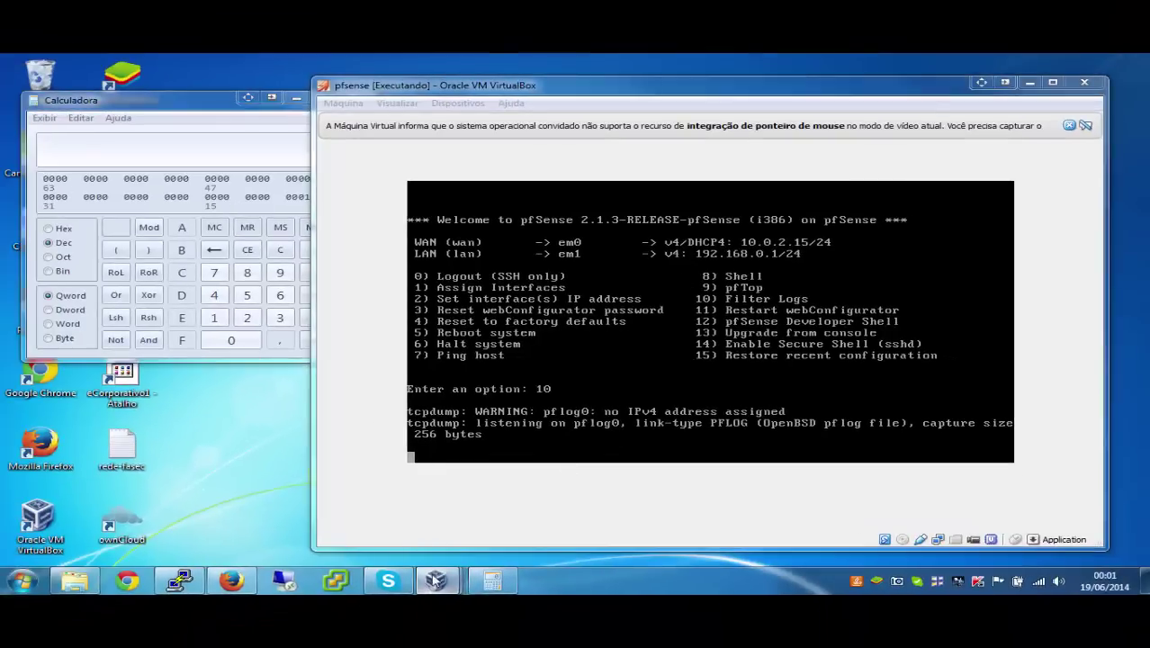
Step: In the Windows 7 VM, open the local connection's status and check its network details
{"action": "mouse_move", "coordinate": [445, 580]}
{"action": "left_click", "coordinate": [467, 521]}
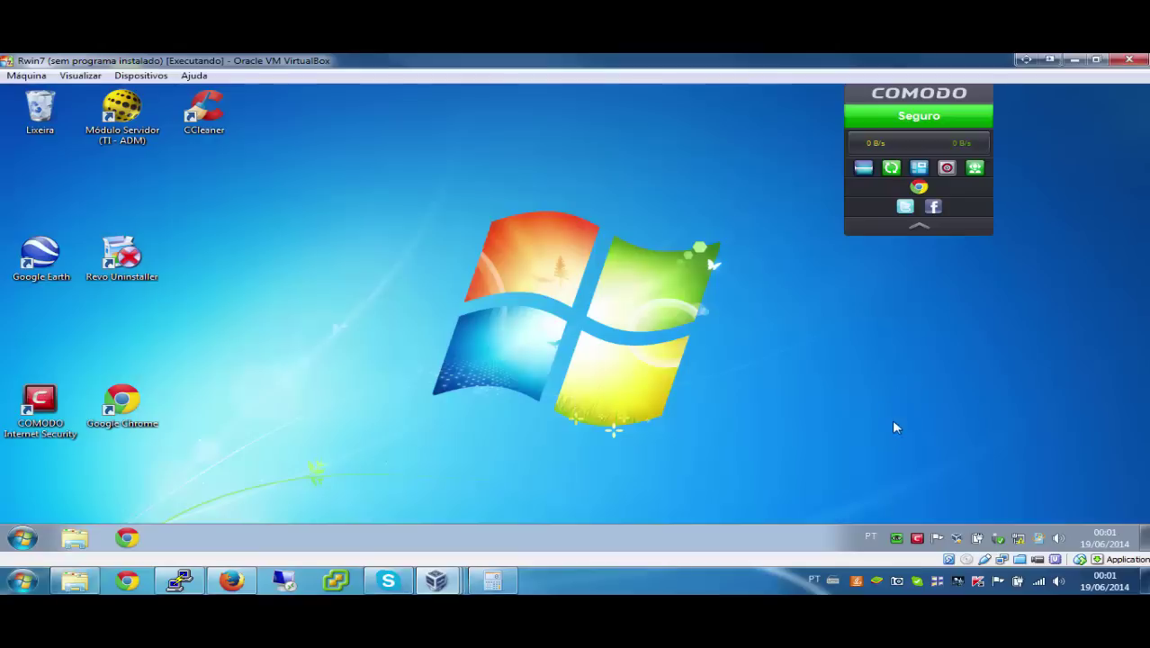
{"action": "right_click", "coordinate": [1018, 540]}
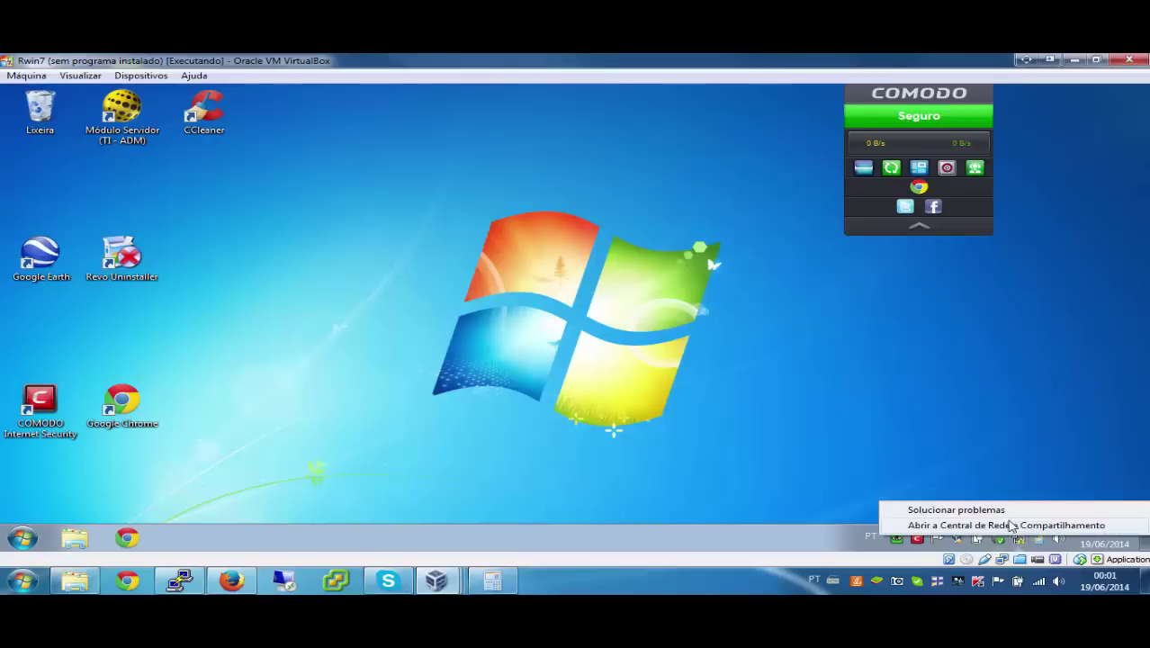
{"action": "left_click", "coordinate": [1010, 527]}
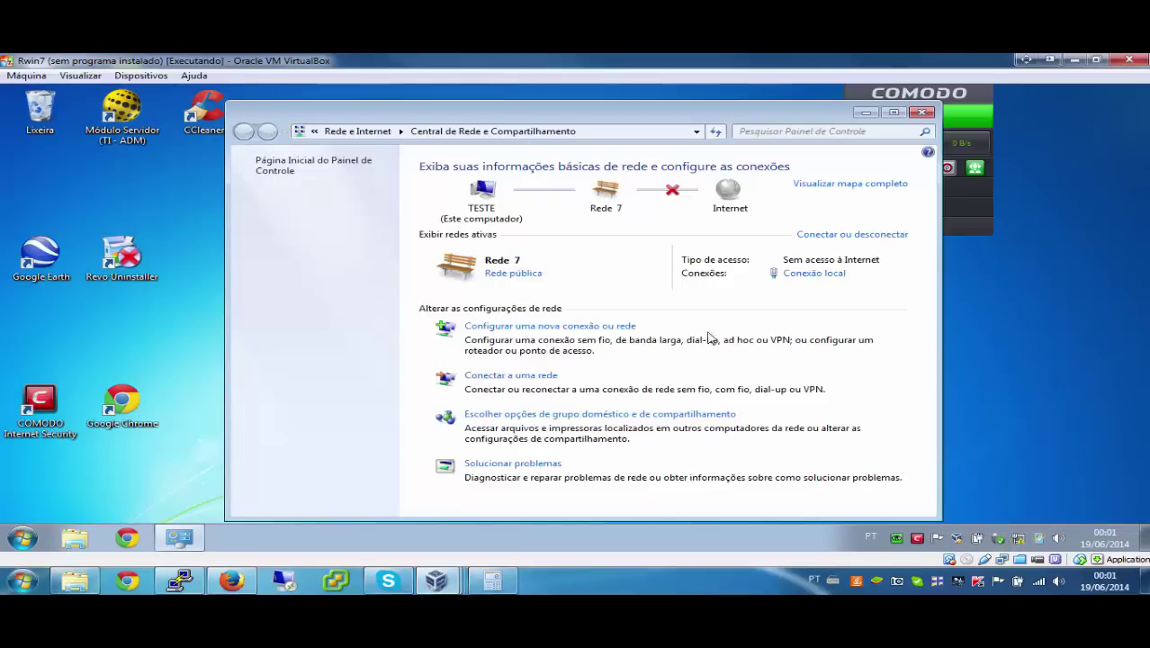
{"action": "left_click", "coordinate": [803, 277]}
{"action": "left_click", "coordinate": [520, 304]}
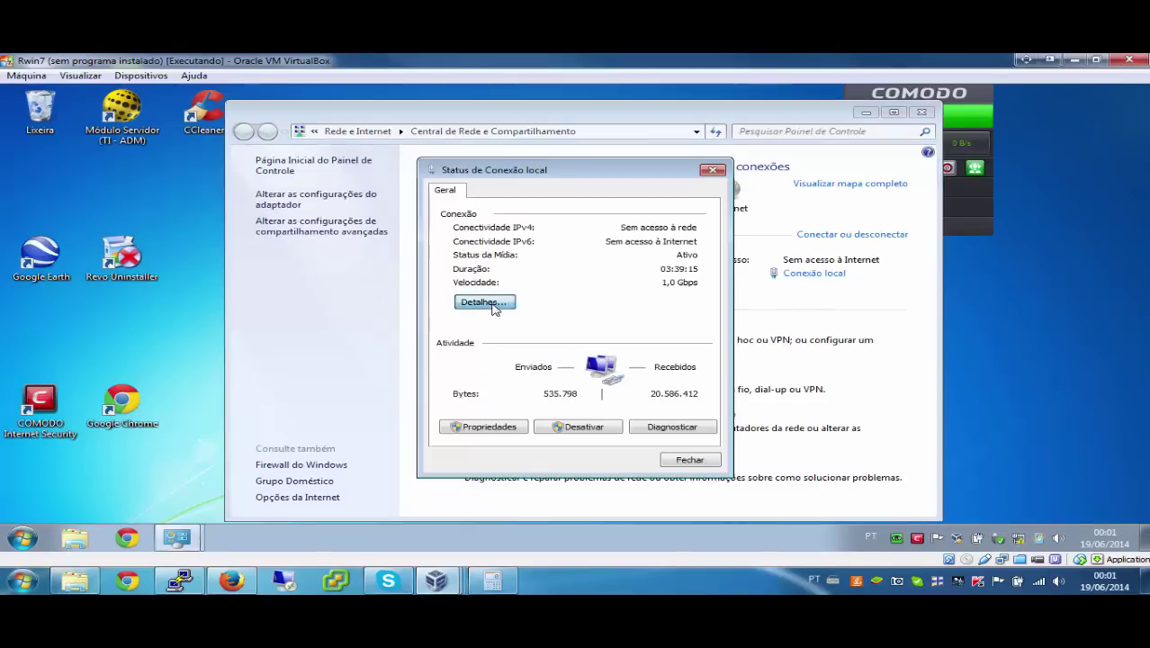
{"action": "left_click", "coordinate": [692, 467]}
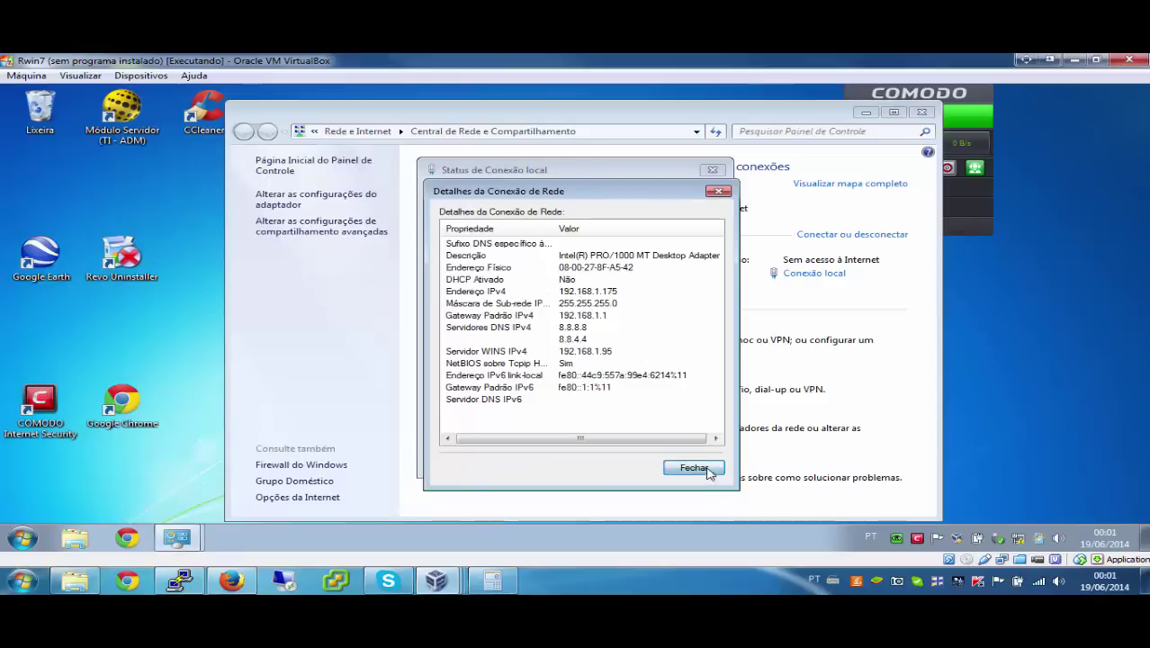
Step: Set TCP/IPv4 to obtain IP and DNS automatically, and mark the new network as Work
{"action": "left_click", "coordinate": [524, 422]}
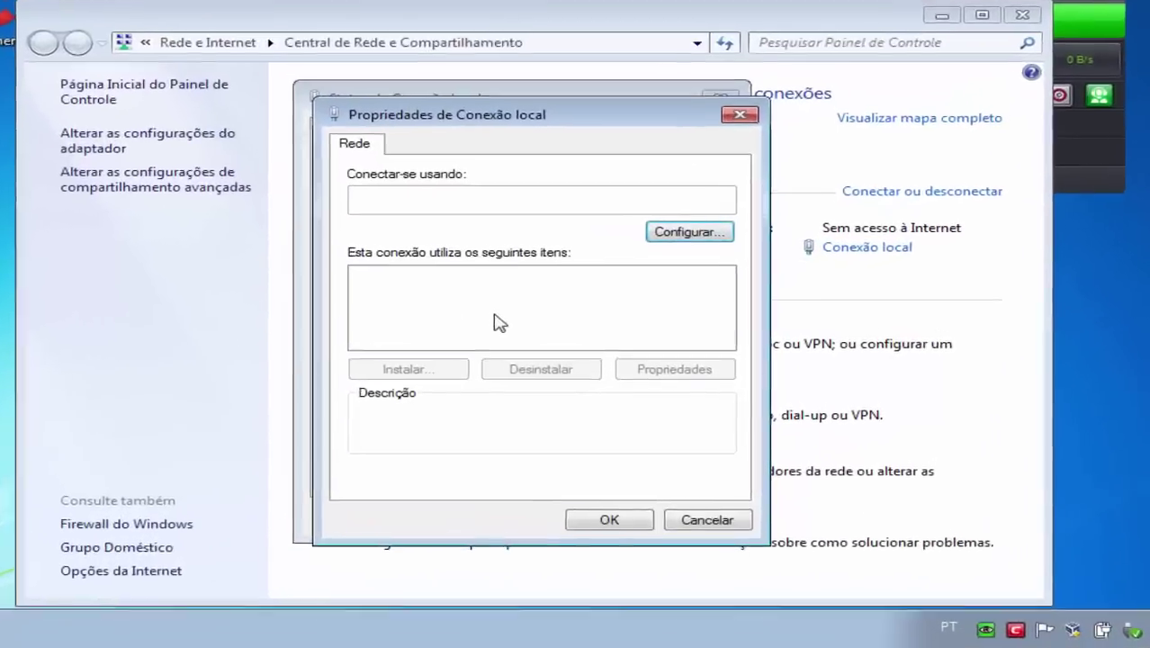
{"action": "scroll", "coordinate": [509, 317], "scroll_direction": "down", "scroll_amount": 1}
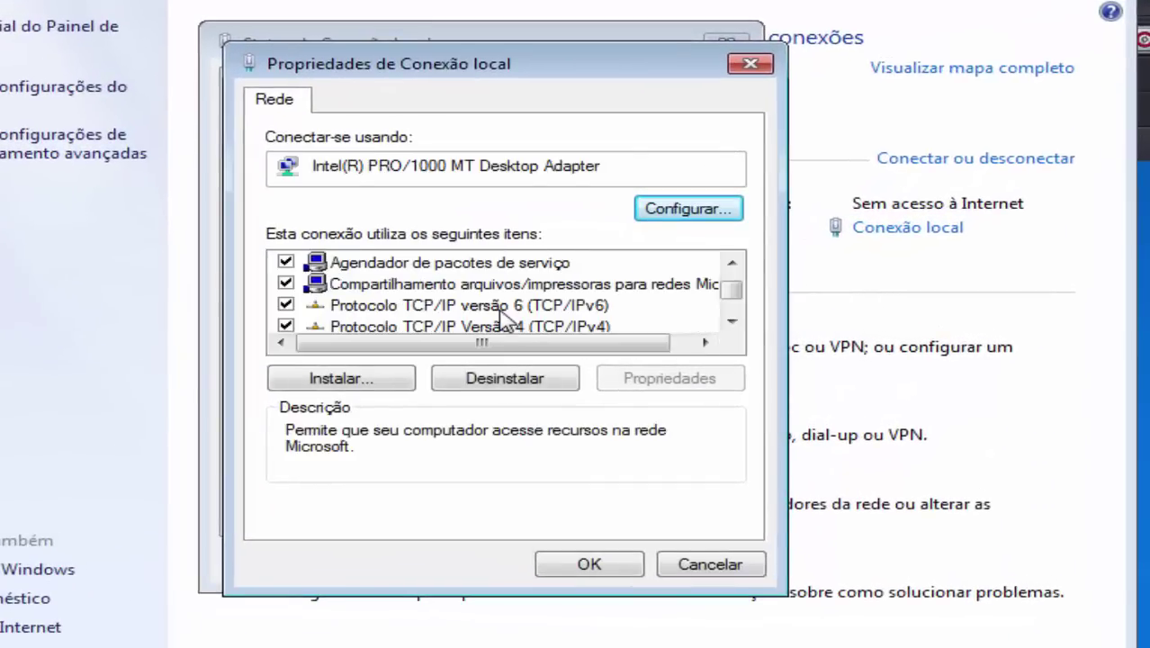
{"action": "double_click", "coordinate": [503, 327]}
{"action": "left_click", "coordinate": [475, 263]}
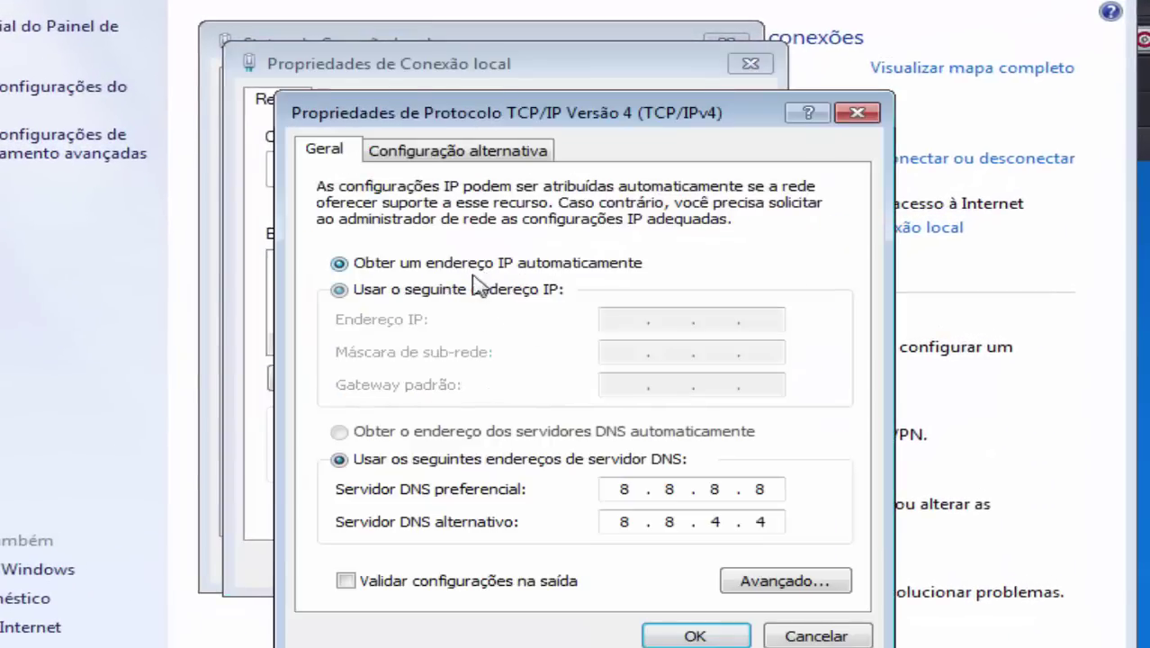
{"action": "left_click", "coordinate": [517, 431]}
{"action": "left_click", "coordinate": [715, 635]}
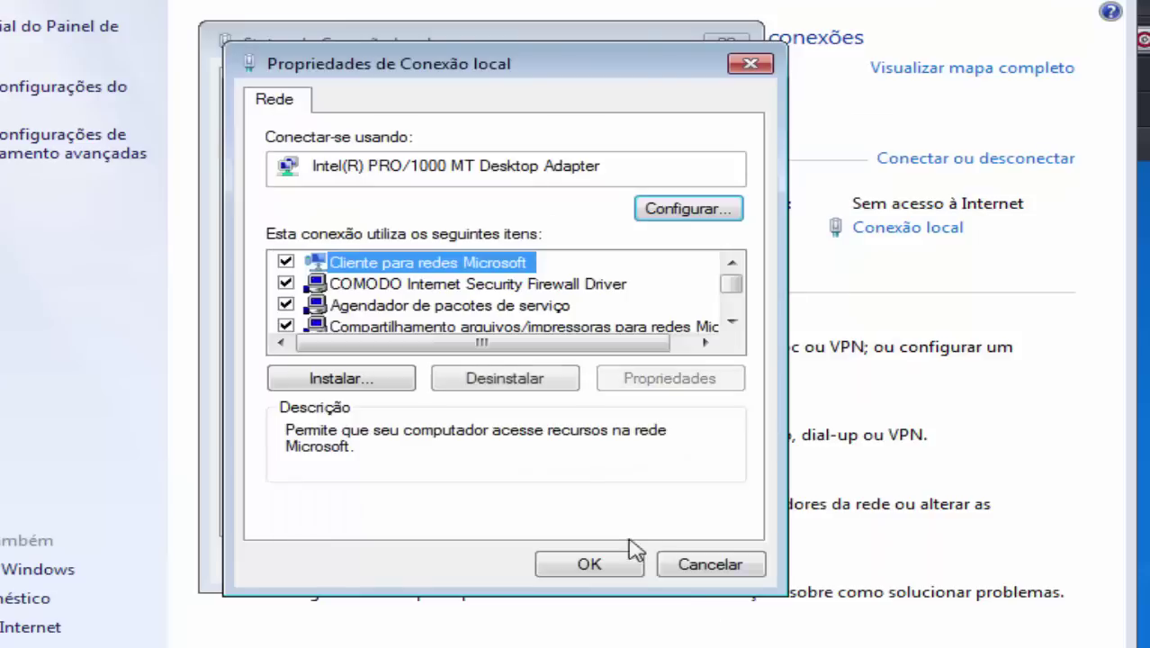
{"action": "left_click", "coordinate": [621, 564]}
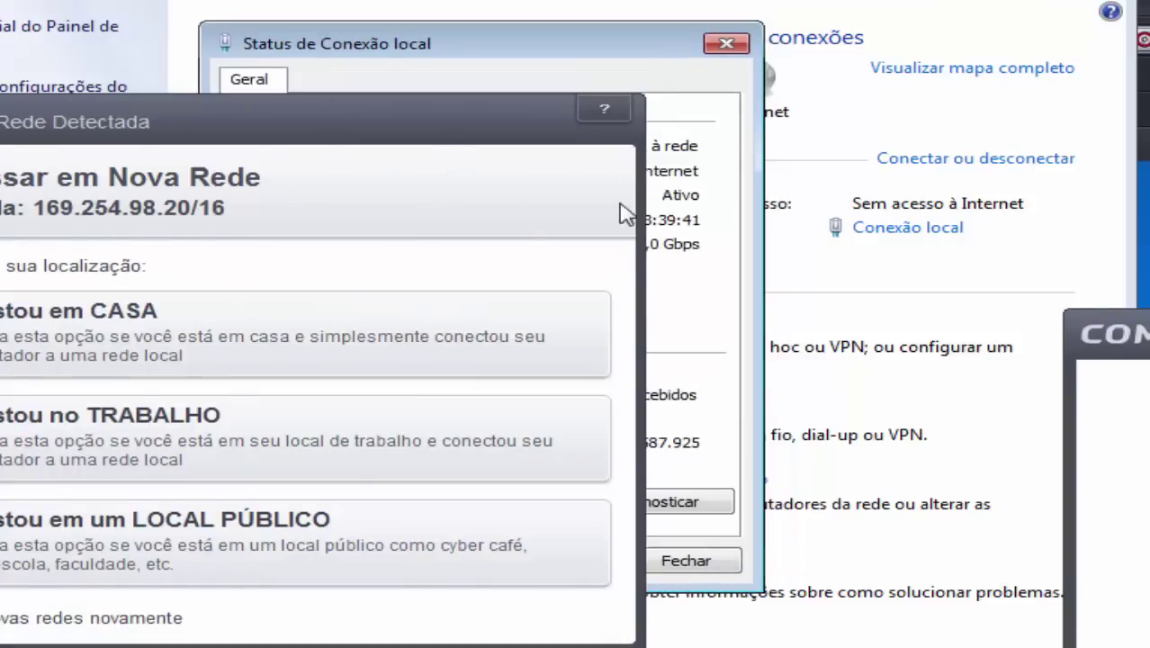
{"action": "left_click", "coordinate": [170, 370]}
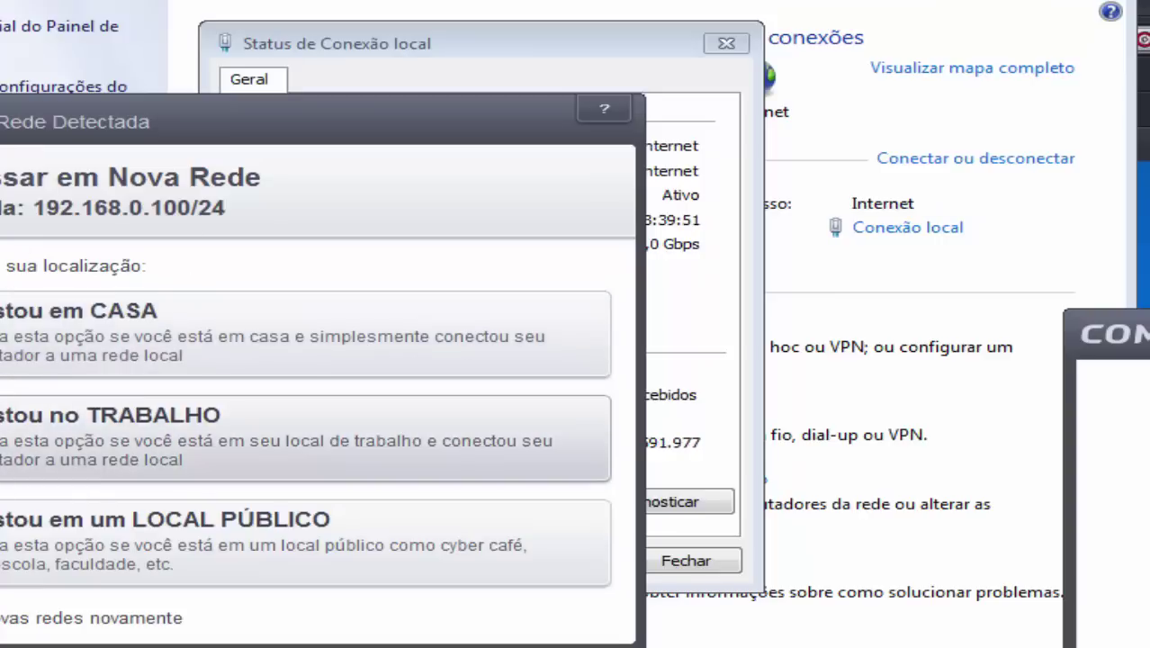
{"action": "left_click", "coordinate": [41, 457]}
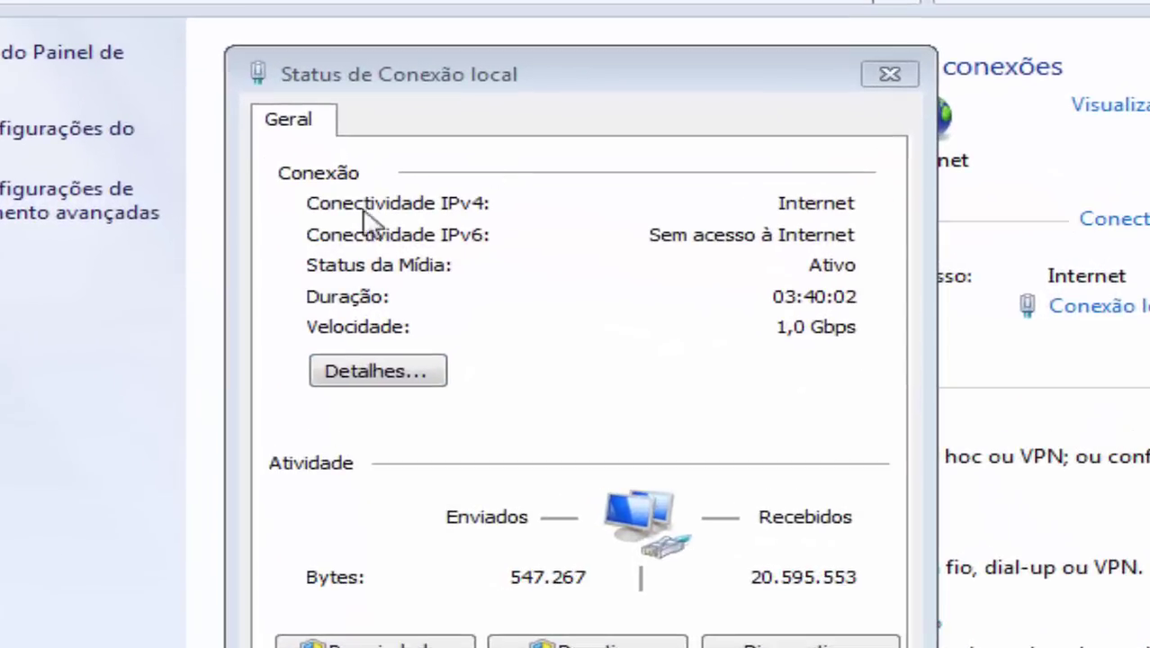
Step: Confirm address 192.168.0.100, gateway and DHCP server 192.168.0.1, then close the dialogs
{"action": "left_click", "coordinate": [380, 373]}
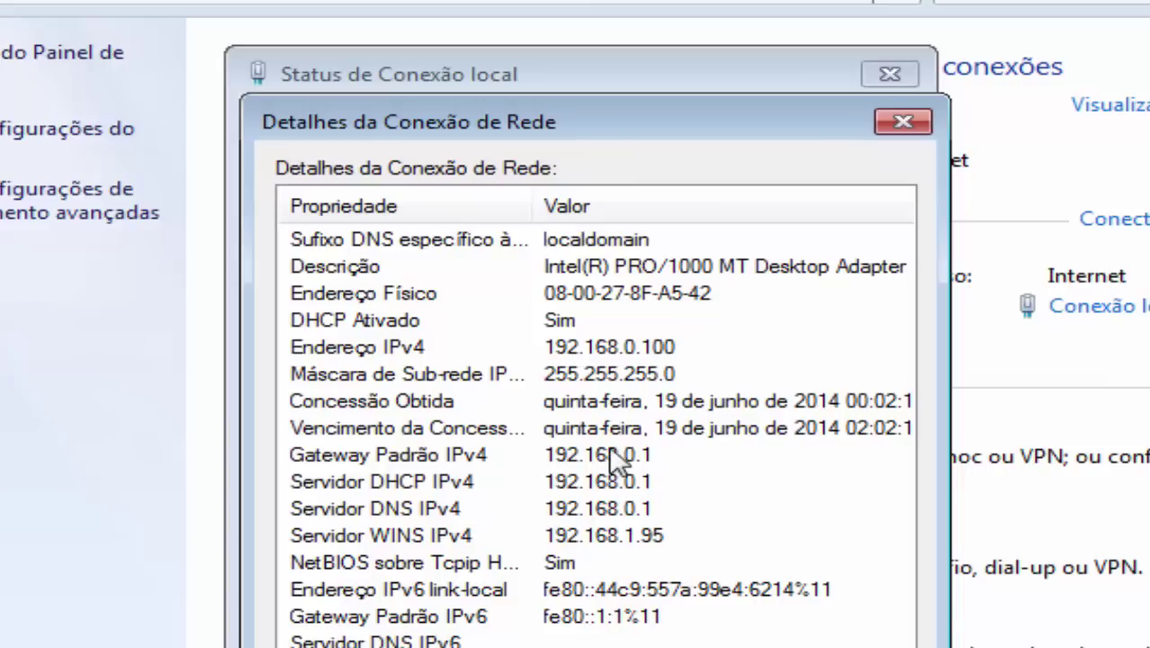
{"action": "left_click", "coordinate": [677, 532]}
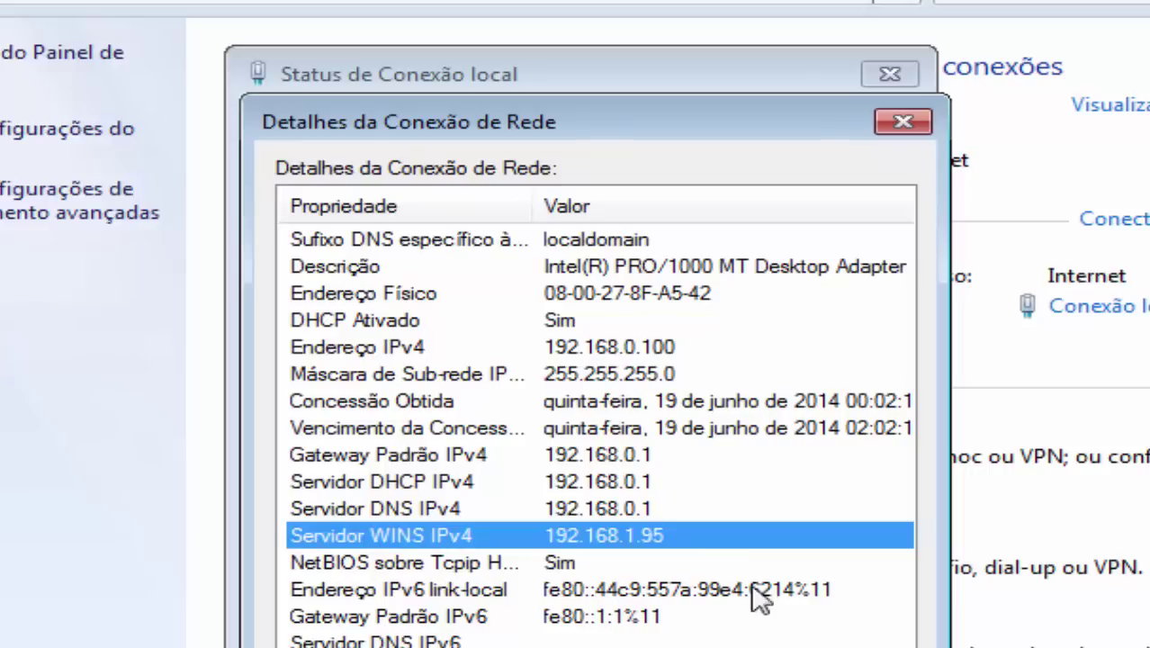
{"action": "left_click", "coordinate": [638, 459]}
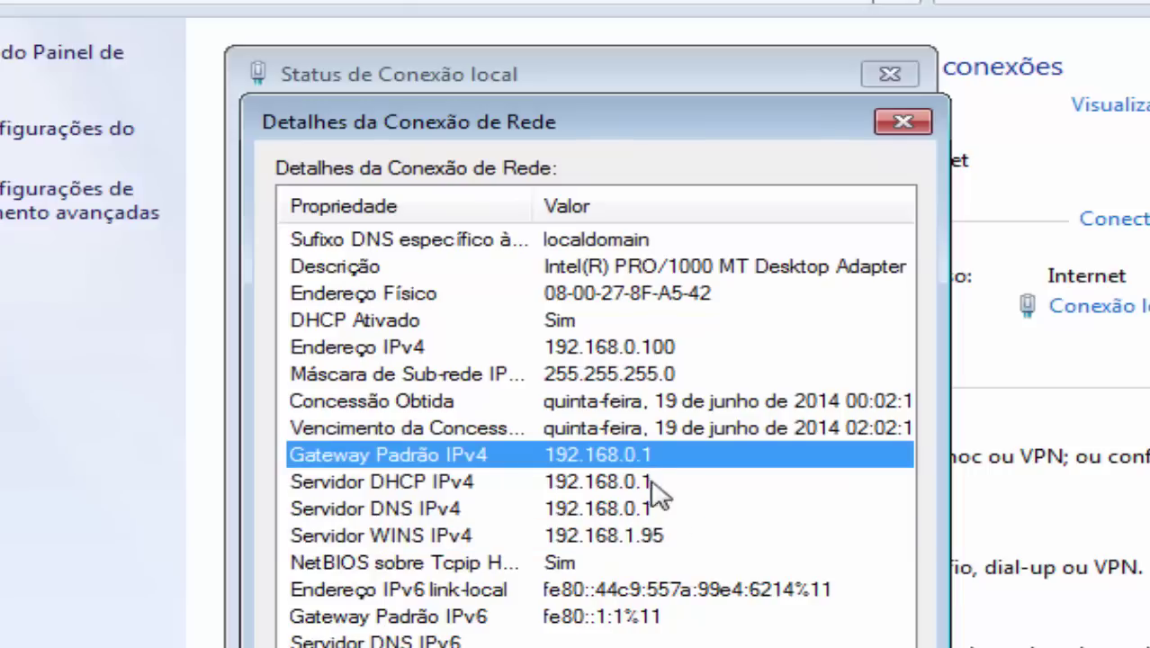
{"action": "left_click", "coordinate": [666, 482]}
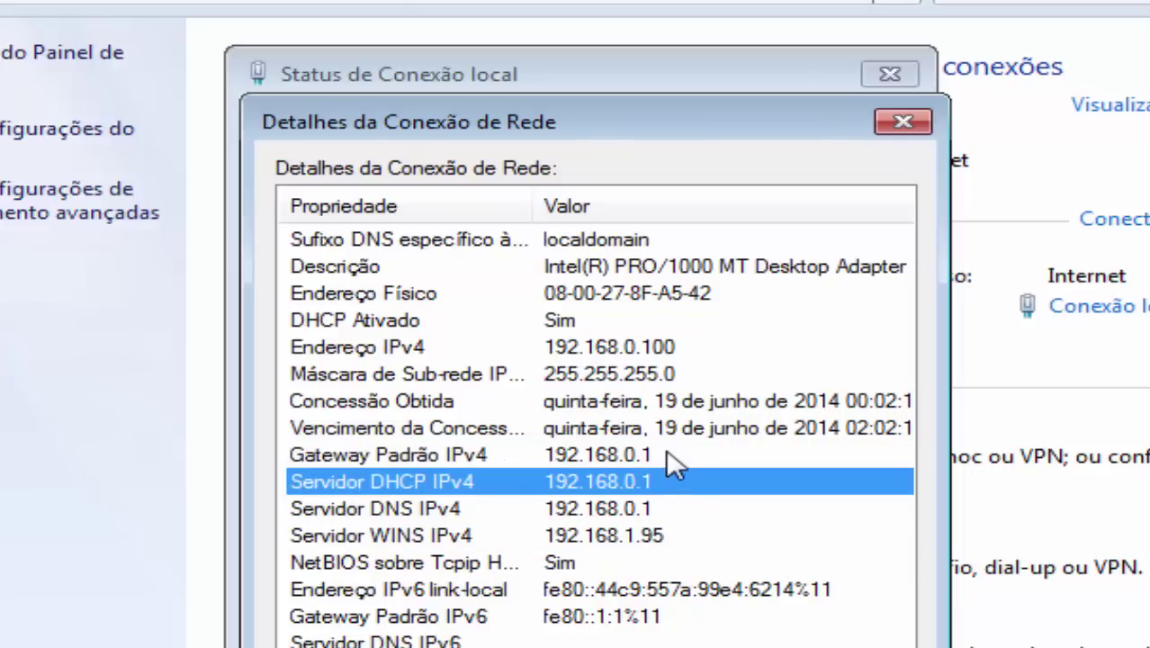
{"action": "left_click", "coordinate": [667, 457]}
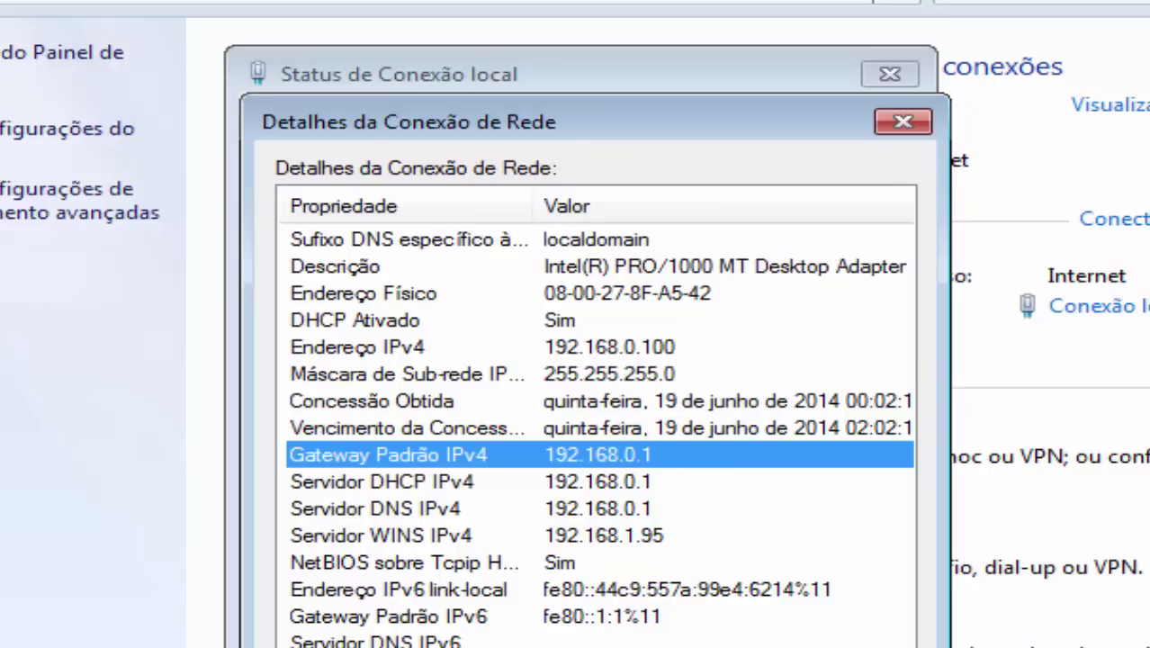
{"action": "key", "text": "Escape"}
{"action": "key", "text": "Escape"}
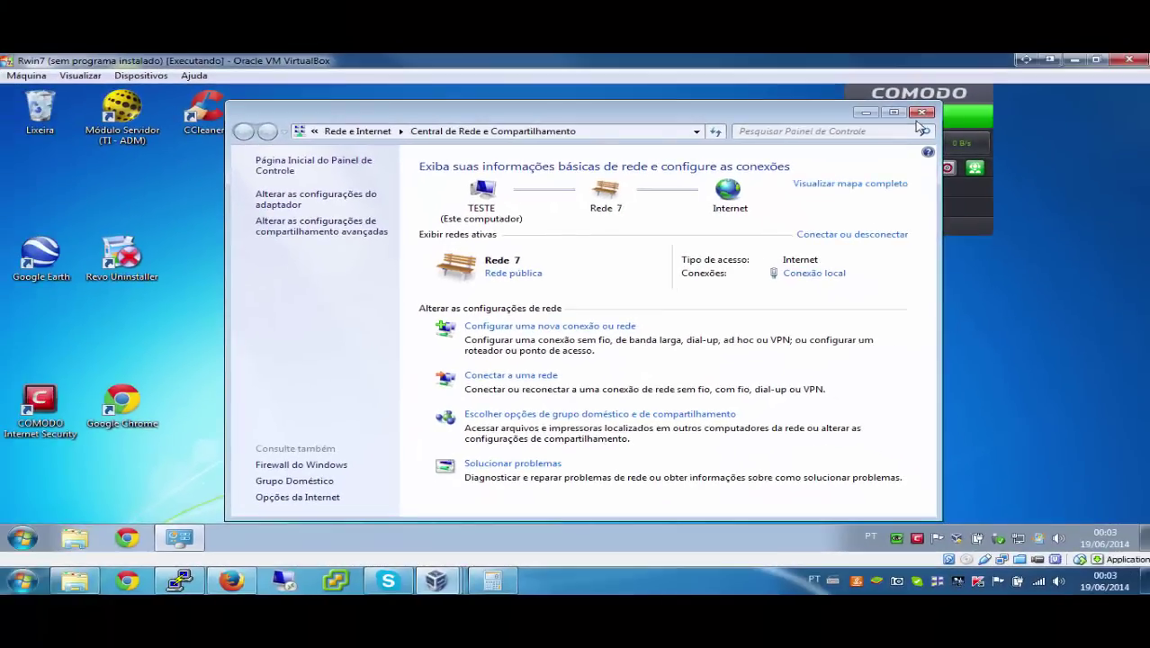
Step: Close Network and Sharing Center, open Chrome maximized, and browse to 192.168.0.1
{"action": "left_click", "coordinate": [921, 113]}
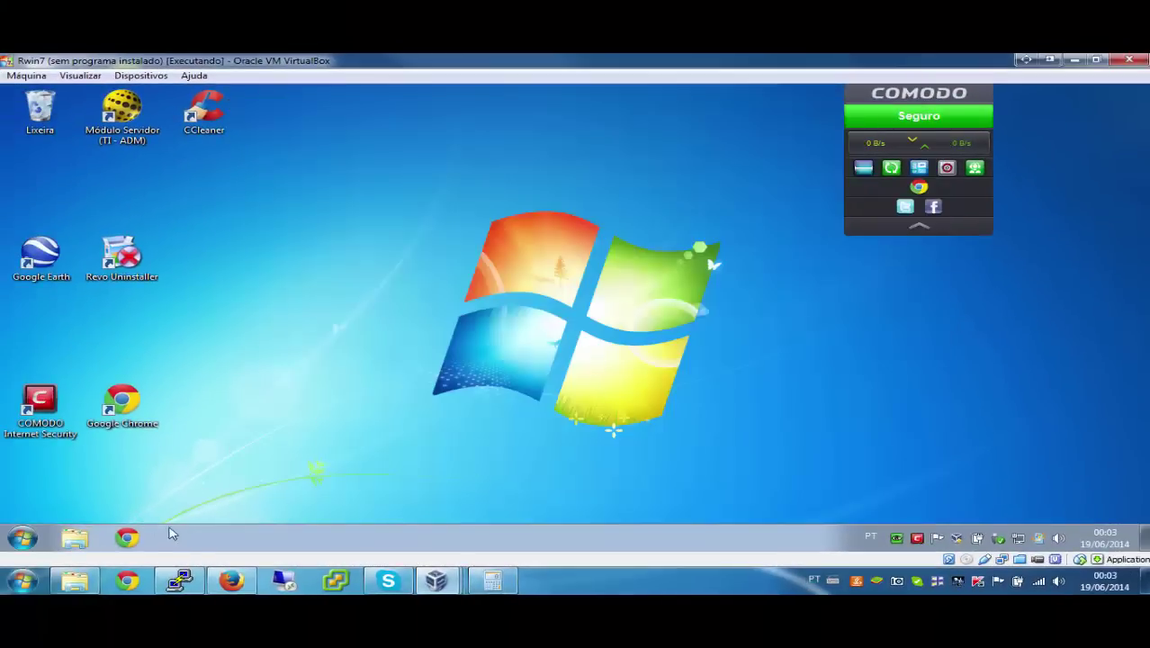
{"action": "left_click", "coordinate": [127, 537]}
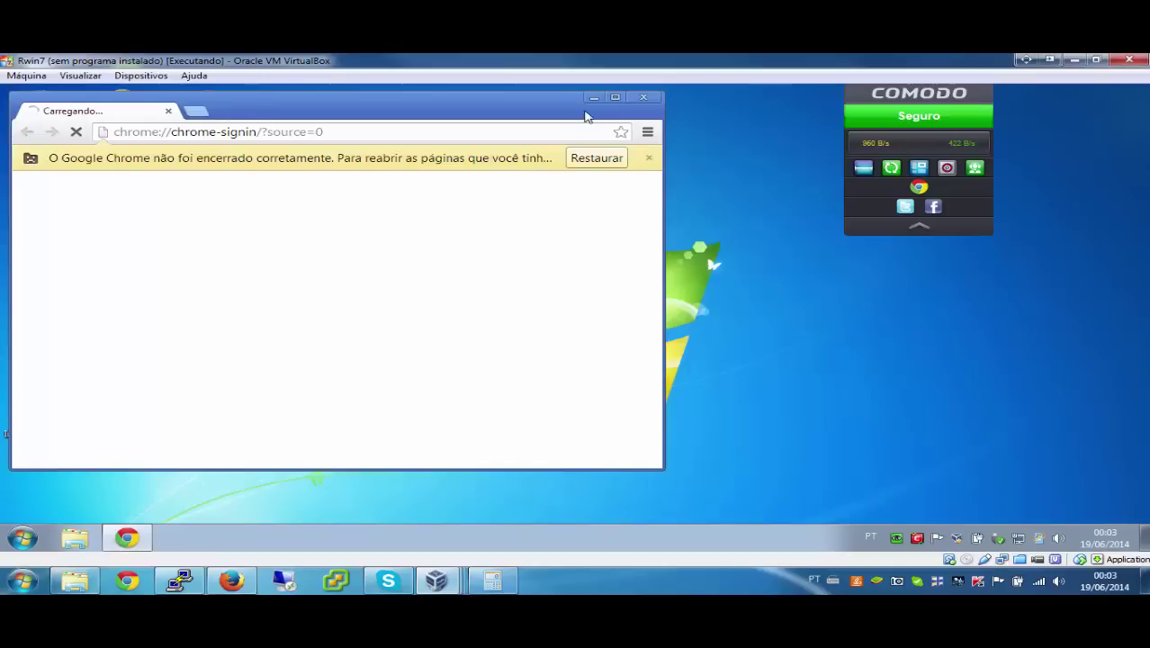
{"action": "left_click", "coordinate": [615, 96]}
{"action": "left_click", "coordinate": [614, 114]}
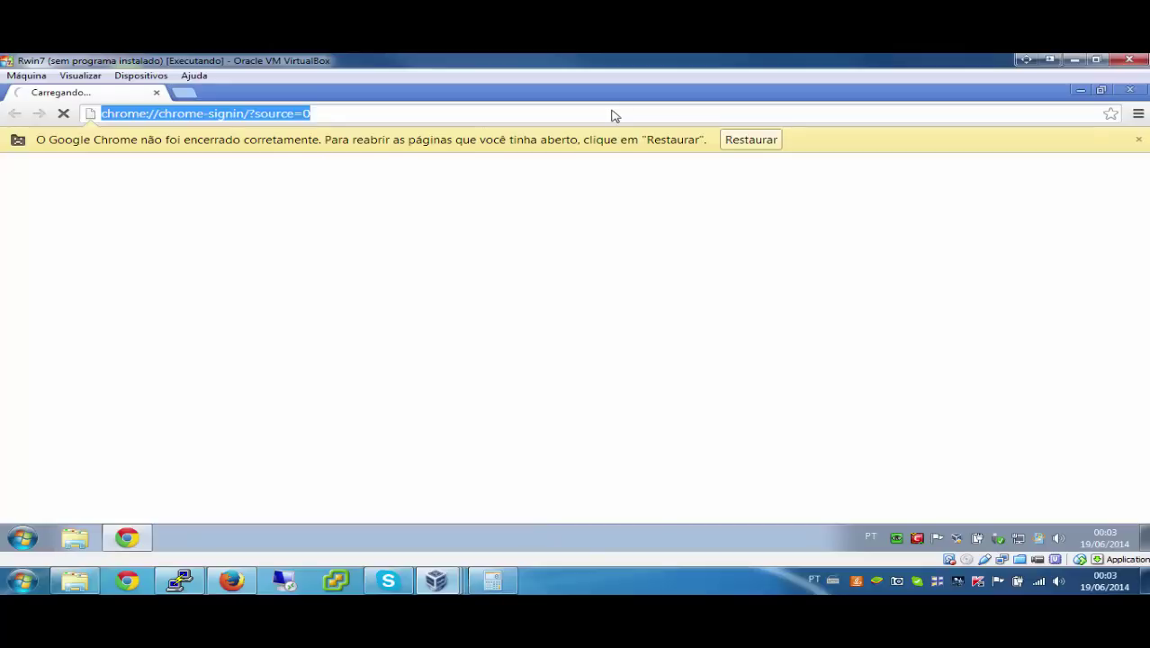
{"action": "type", "text": "192.168.0.1"}
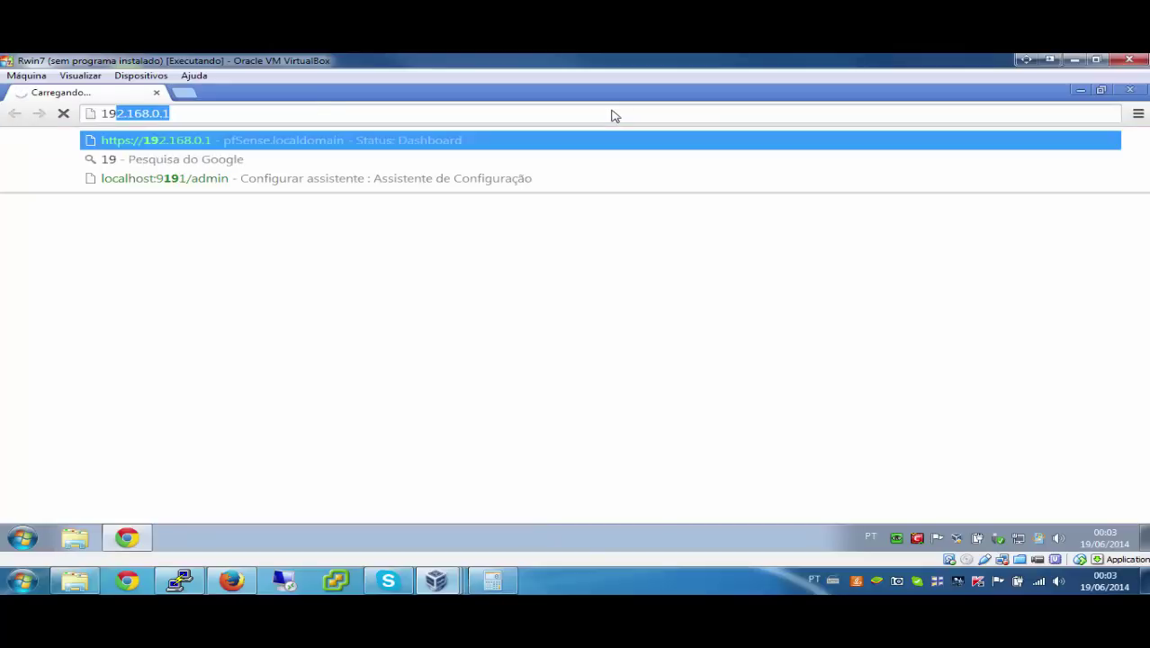
{"action": "key", "text": "Return"}
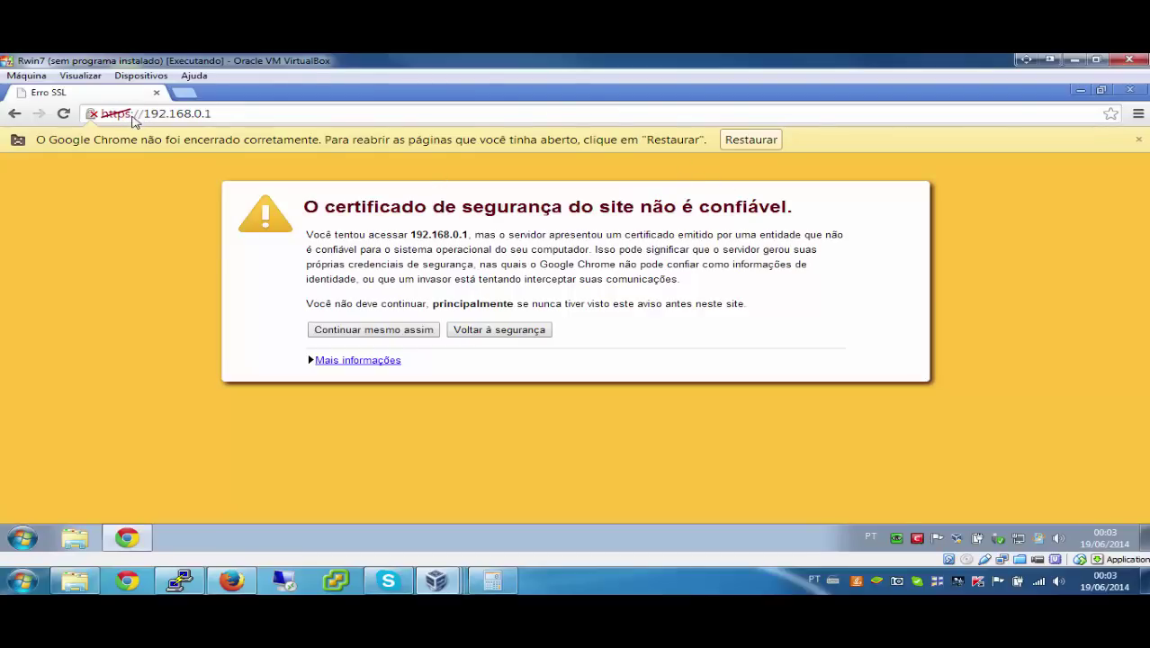
Step: Bypass the certificate warning and log in to the pfSense webConfigurator with the admin password
{"action": "left_click", "coordinate": [385, 335]}
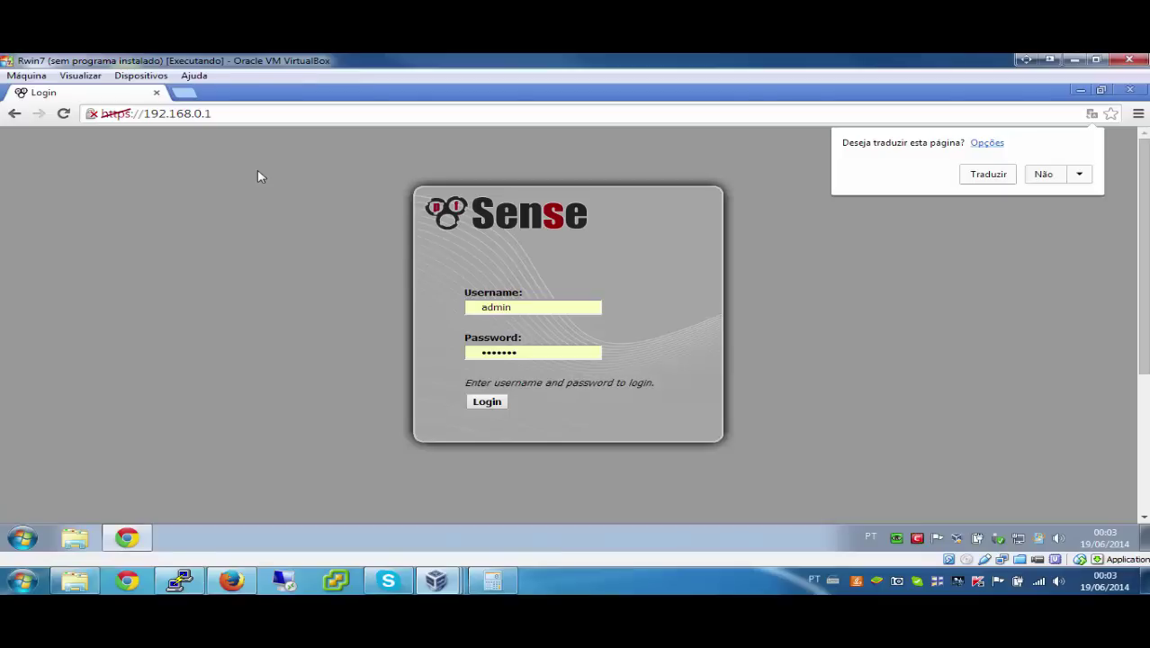
{"action": "left_click", "coordinate": [232, 119]}
{"action": "double_click", "coordinate": [499, 354]}
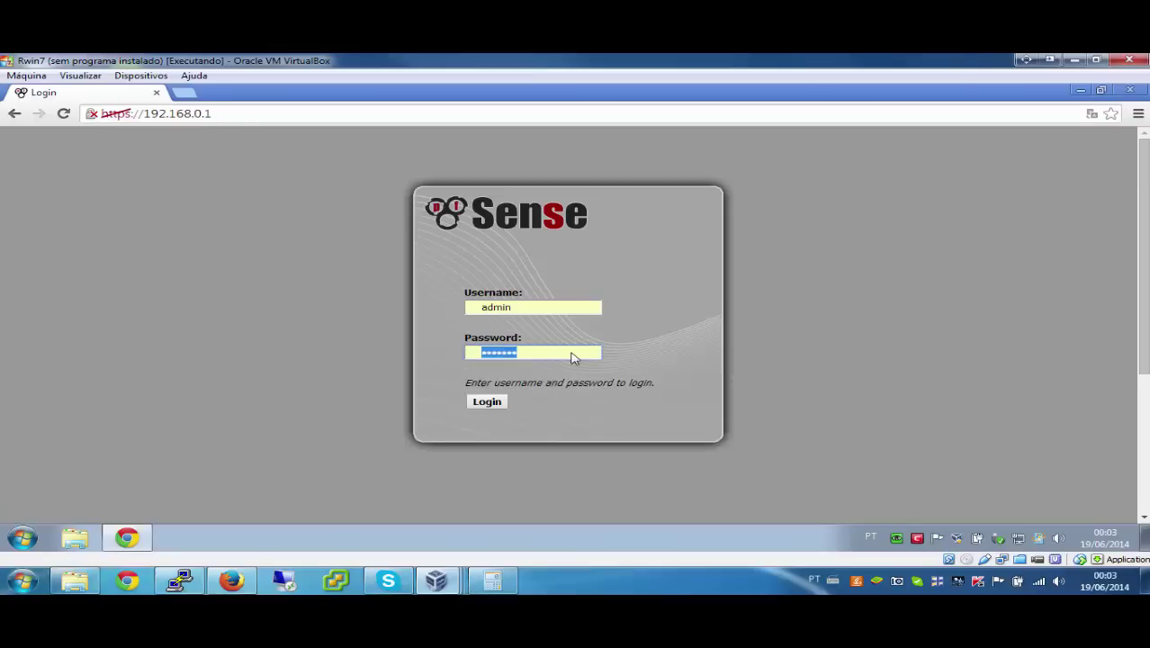
{"action": "type", "text": "pfsense"}
{"action": "key", "text": "Return"}
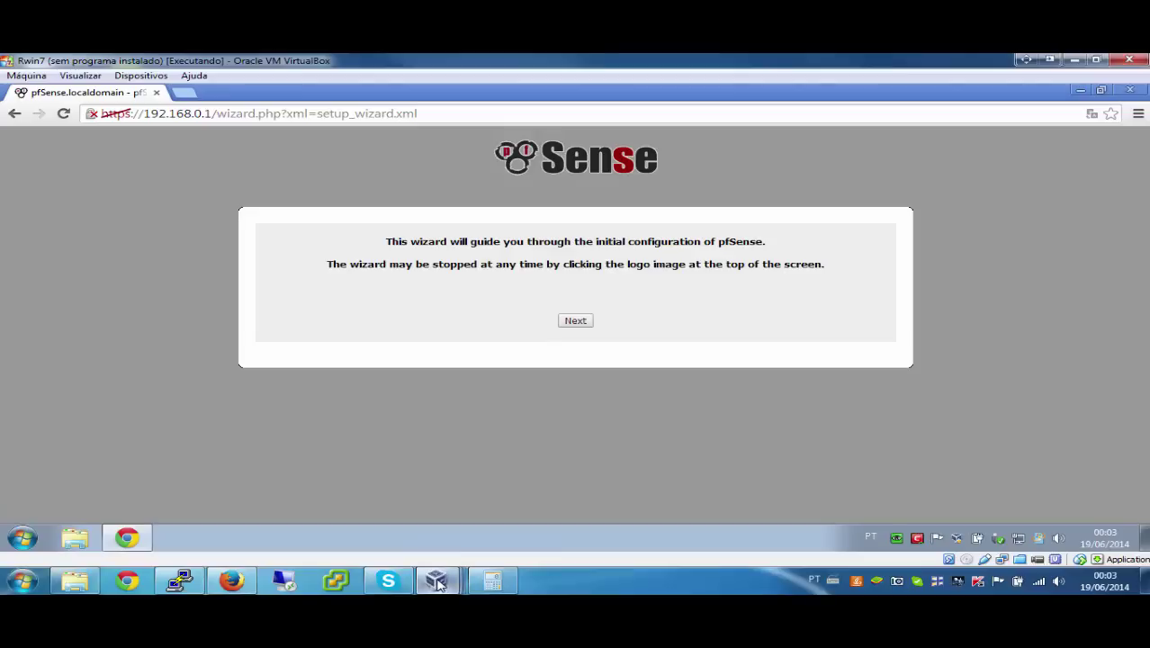
{"action": "mouse_move", "coordinate": [437, 583]}
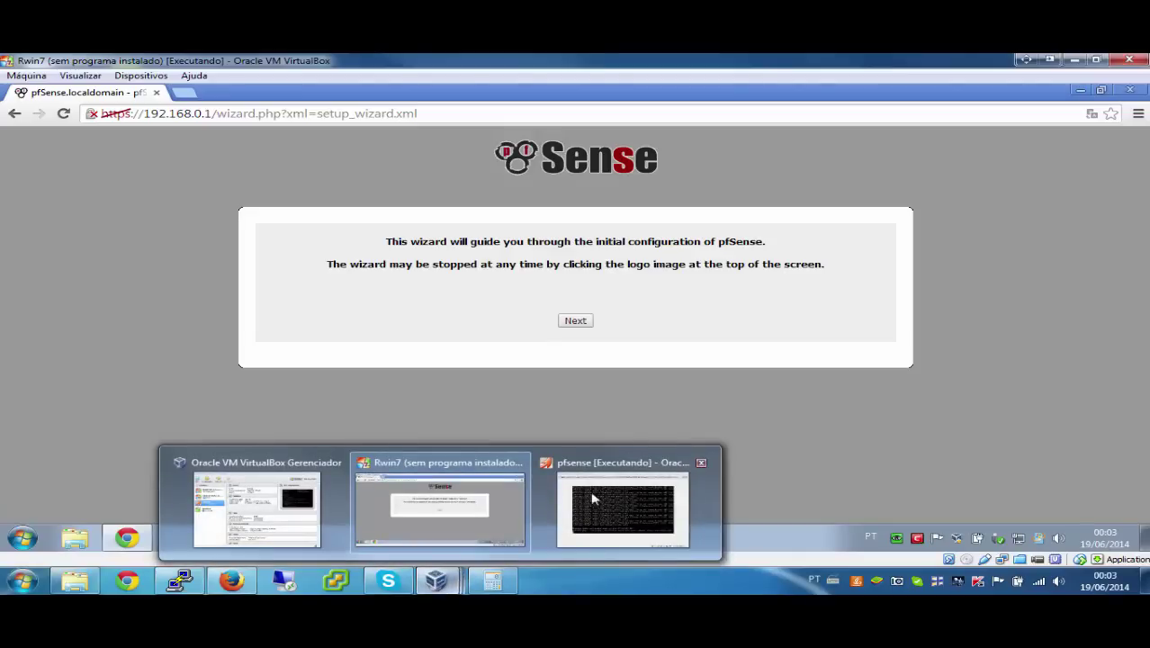
Step: On the pfSense console, clear the prompt and stop the tcpdump packet log with q and Ctrl+C
{"action": "left_click", "coordinate": [641, 504]}
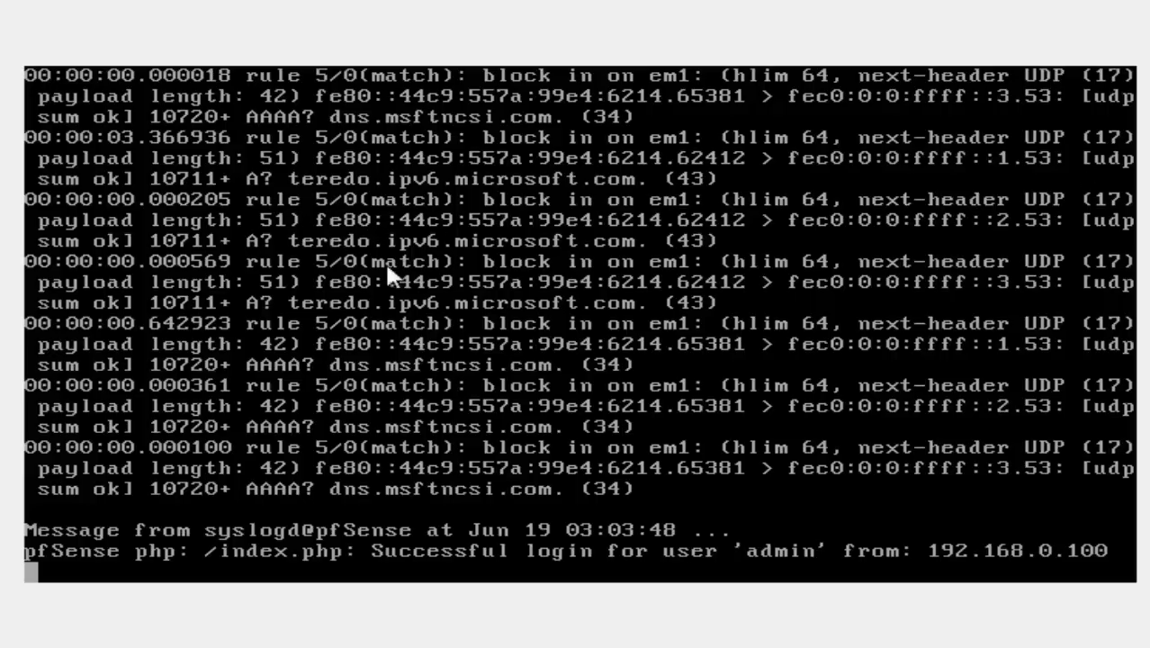
{"action": "key", "text": "Return"}
{"action": "key", "text": "Up"}
{"action": "key", "text": "Up"}
{"action": "key", "text": "Up"}
{"action": "key", "text": "Up"}
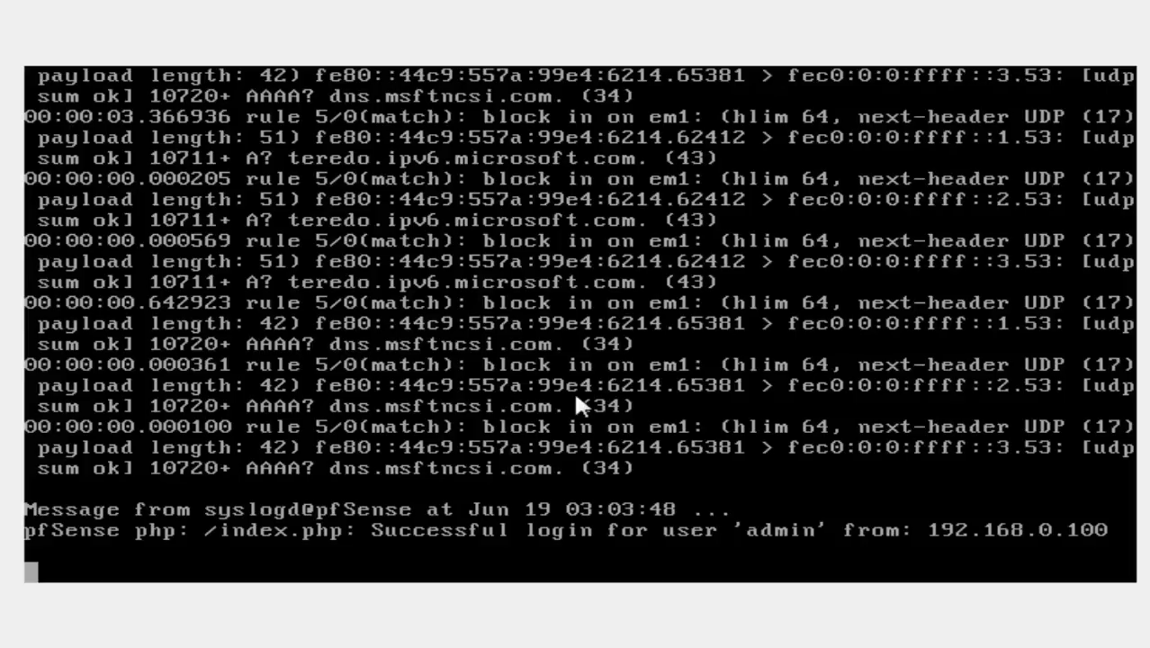
{"action": "key", "text": "BackSpace"}
{"action": "key", "text": "BackSpace"}
{"action": "key", "text": "BackSpace"}
{"action": "key", "text": "BackSpace"}
{"action": "key", "text": "BackSpace"}
{"action": "key", "text": "BackSpace"}
{"action": "key", "text": "BackSpace"}
{"action": "key", "text": "BackSpace"}
{"action": "key", "text": "BackSpace"}
{"action": "key", "text": "BackSpace"}
{"action": "key", "text": "BackSpace"}
{"action": "key", "text": "BackSpace"}
{"action": "type", "text": "q"}
{"action": "key", "text": "ctrl+c"}
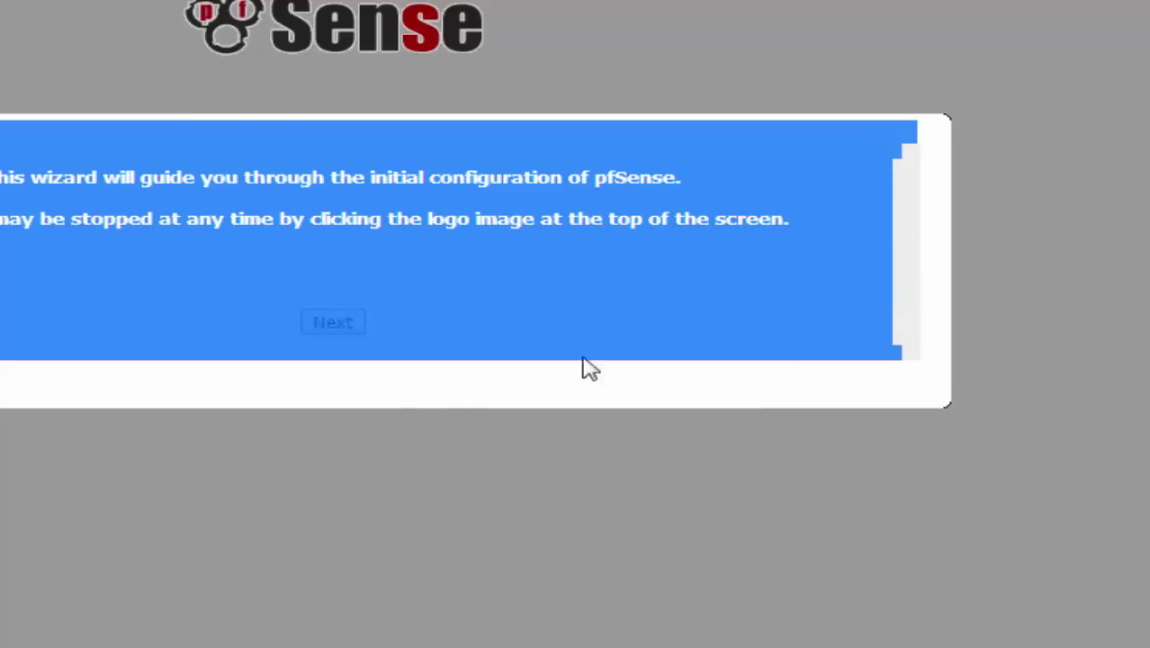
Step: Check the wizard page in the Windows VM, then bring the pfSense console back to front
{"action": "left_click", "coordinate": [752, 243]}
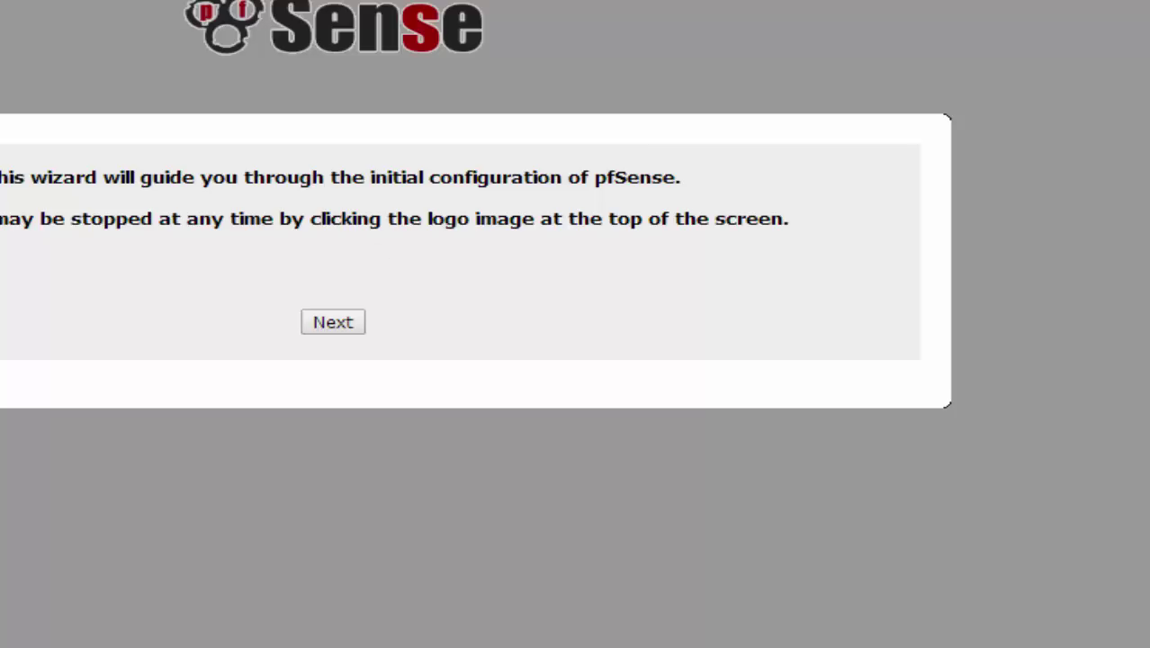
{"action": "mouse_move", "coordinate": [252, 646]}
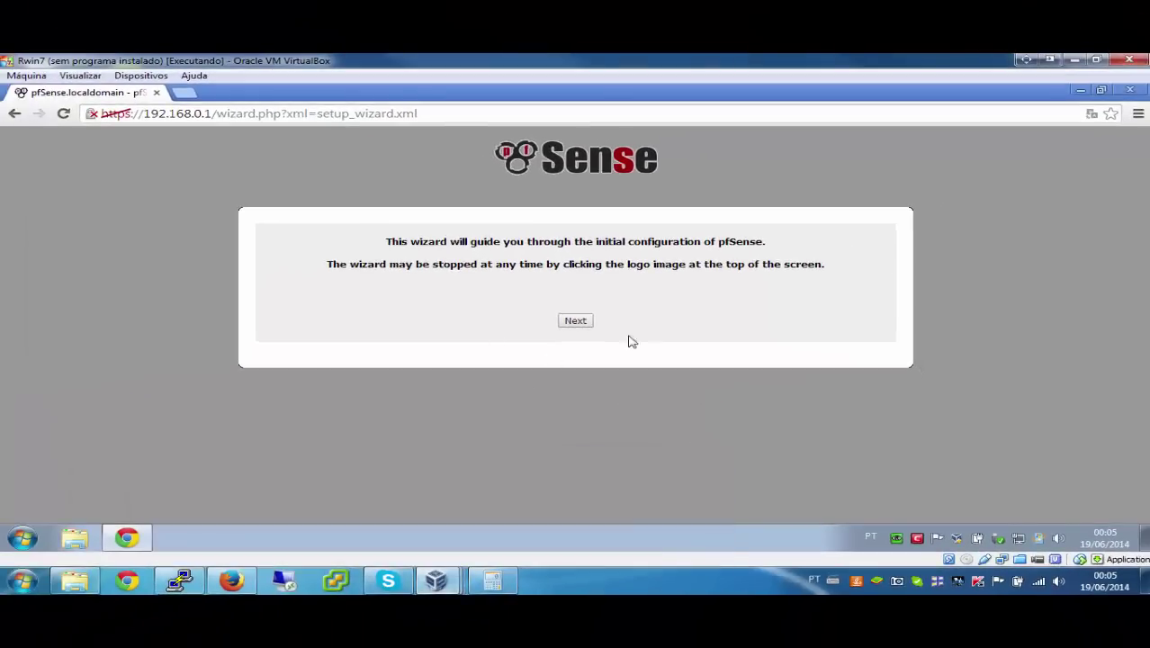
{"action": "left_click", "coordinate": [439, 583]}
{"action": "left_click", "coordinate": [615, 491]}
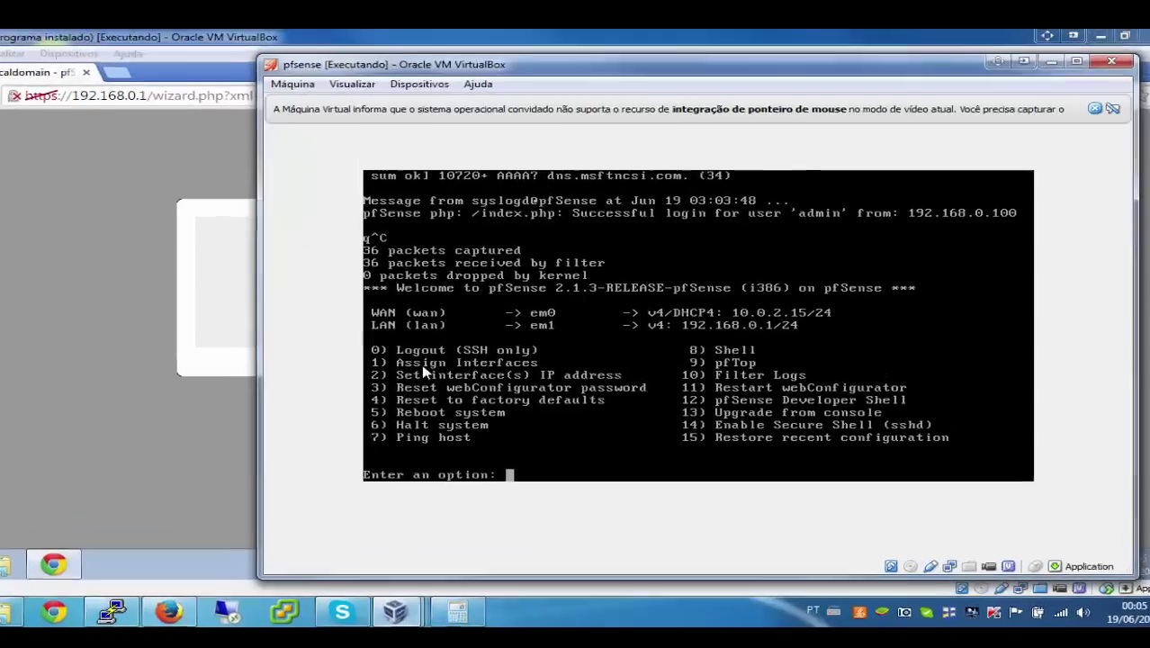